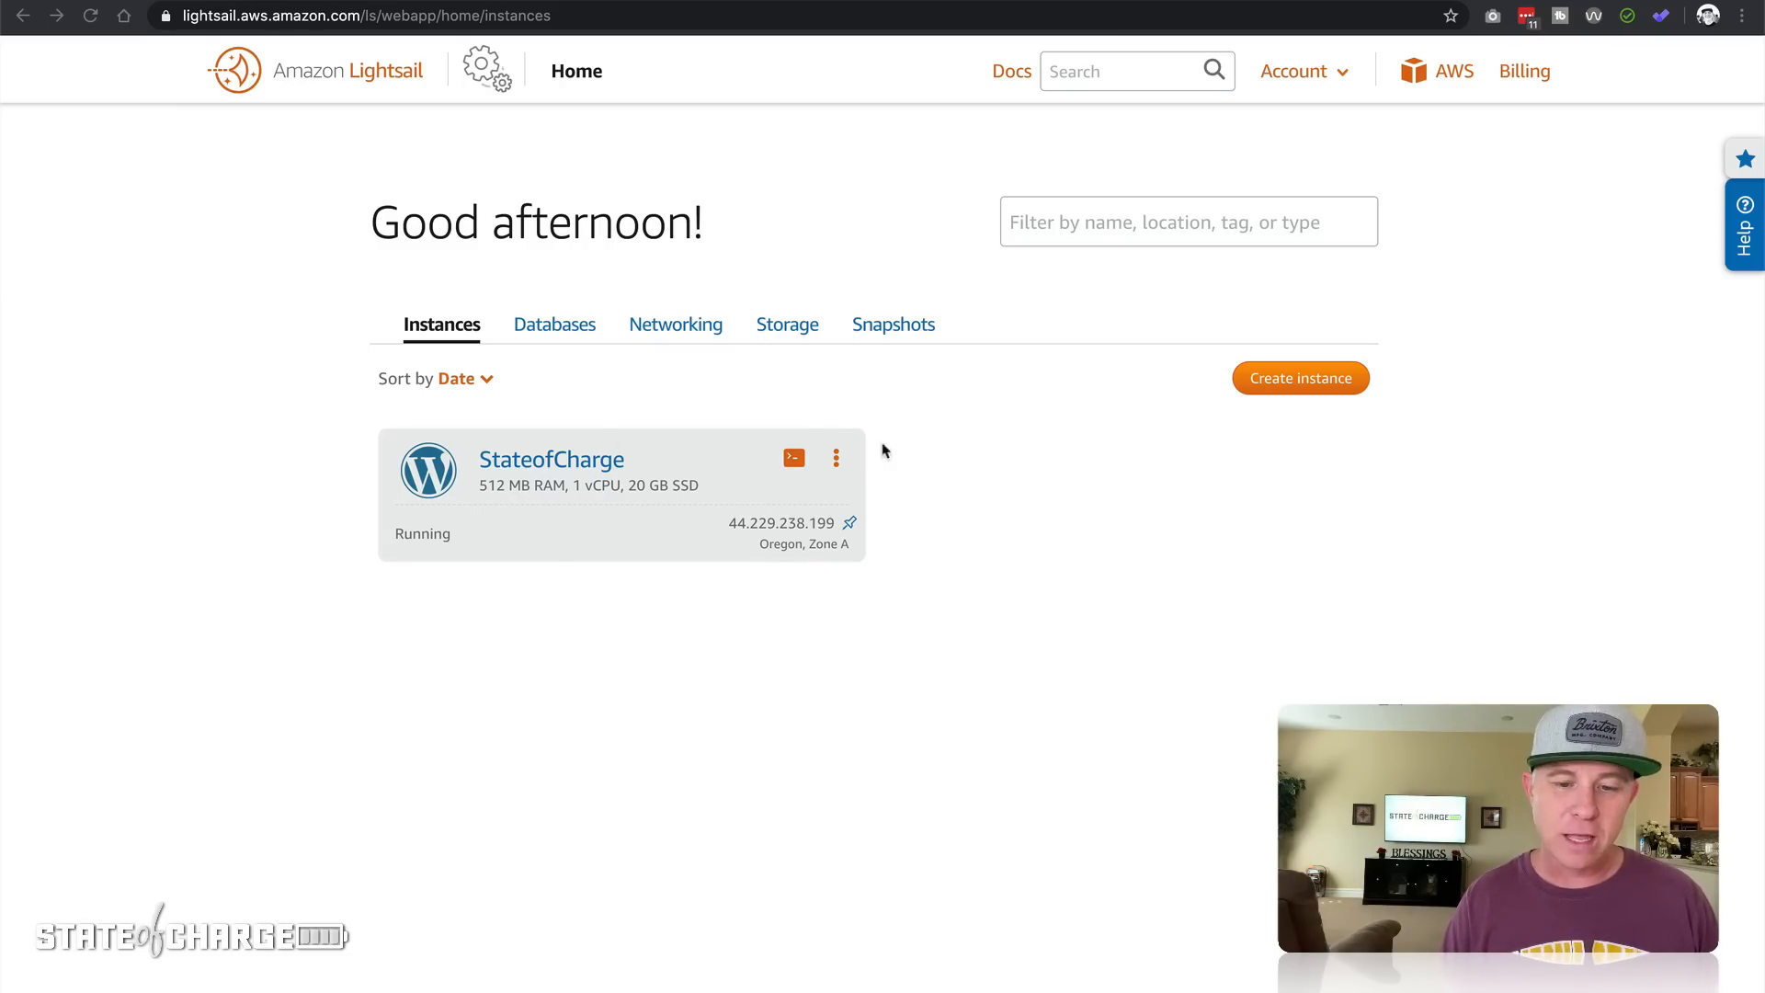
Open the StateofCharge instance via Manage and view the blog's Uncategorized archive.
click(836, 466)
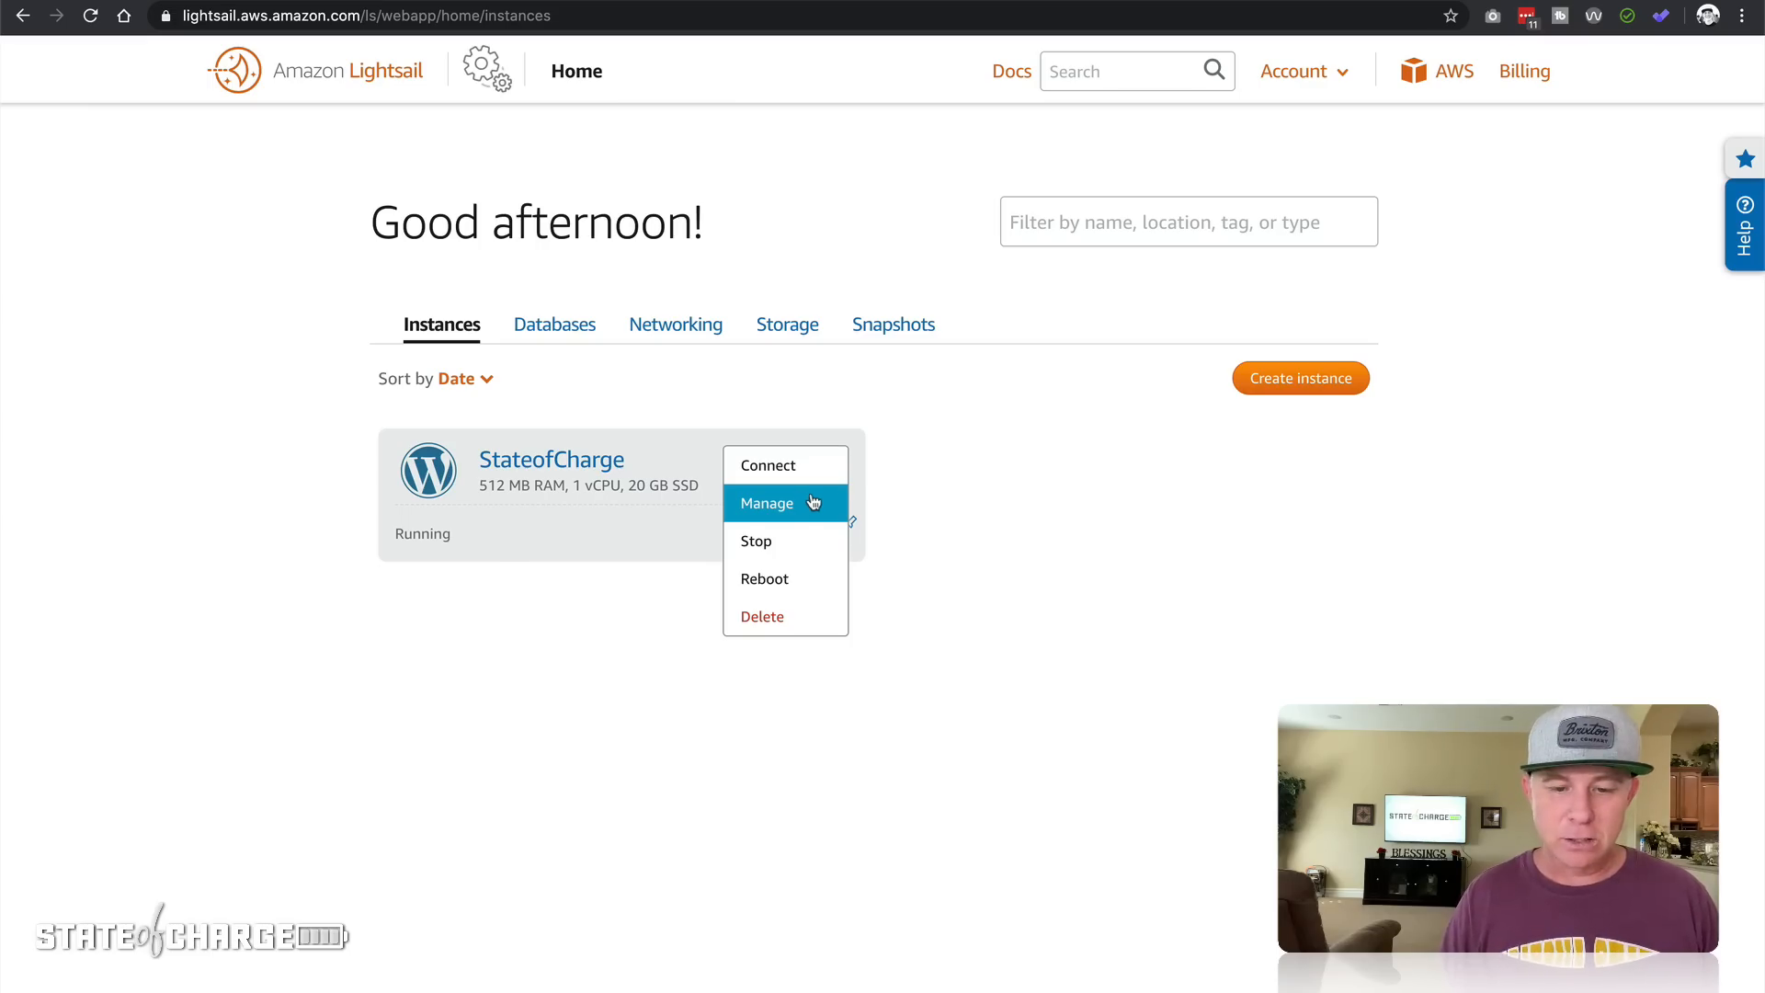
click(813, 502)
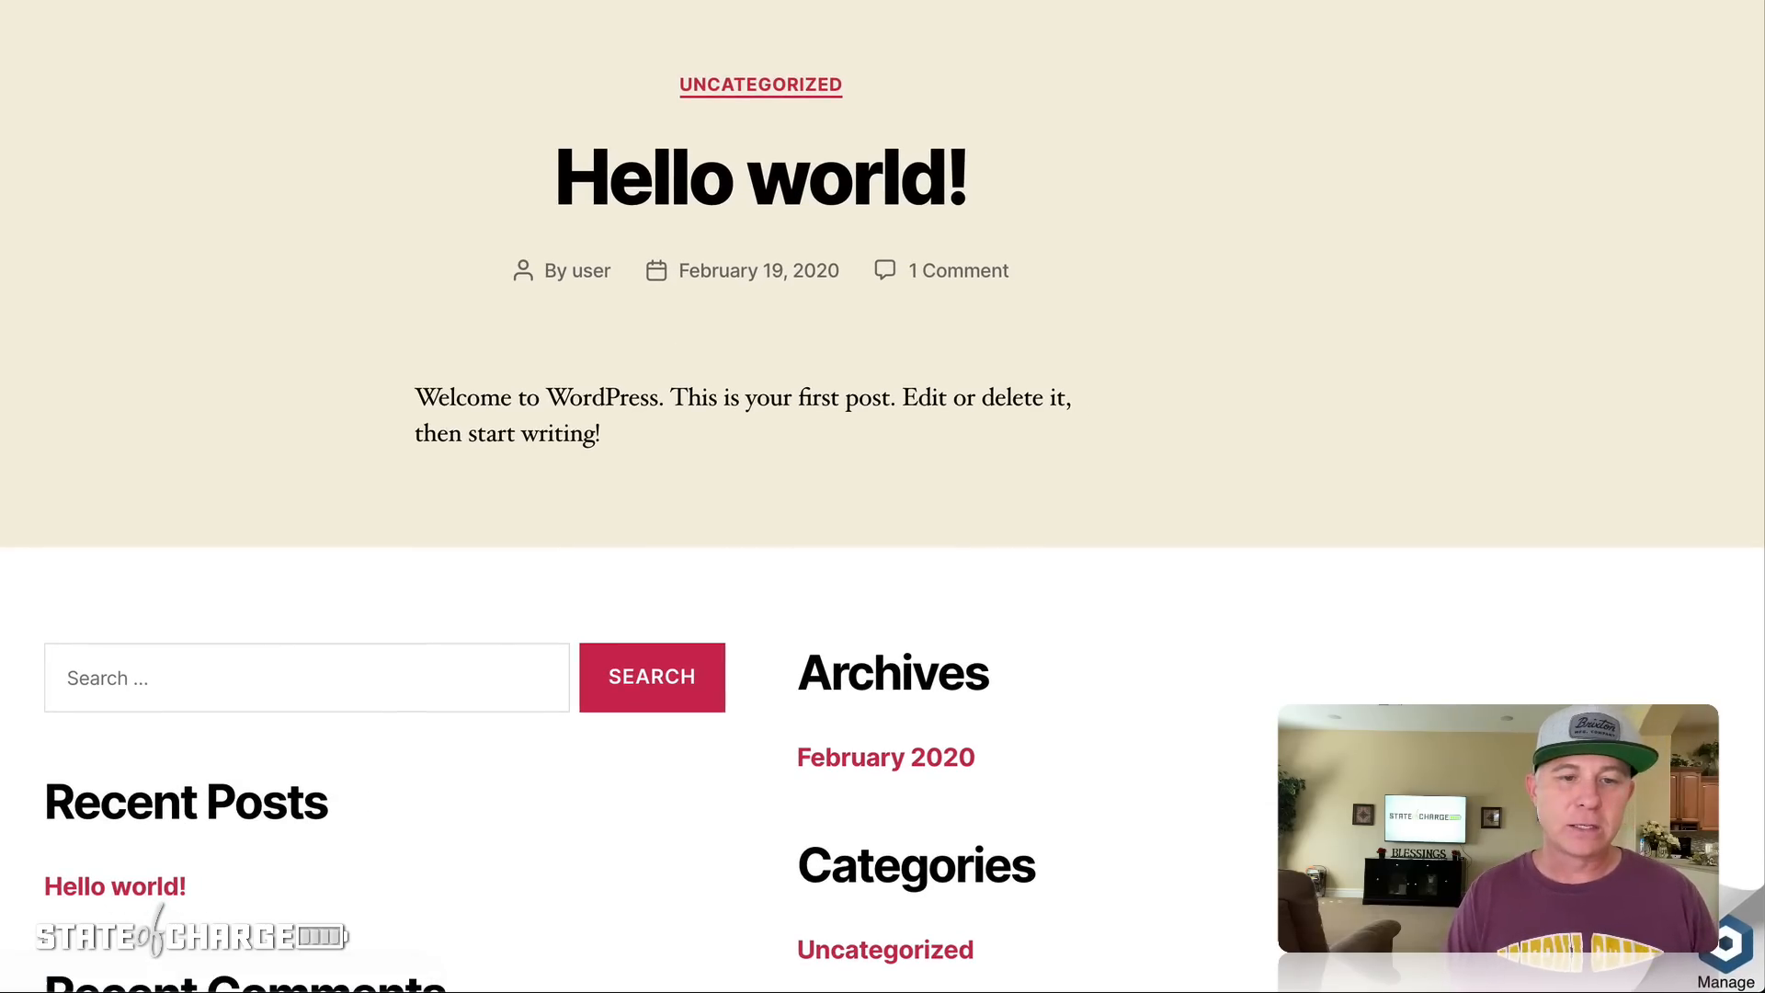
scroll(882, 497, down, 5)
scroll(883, 496, down, 2)
scroll(882, 497, up, 1)
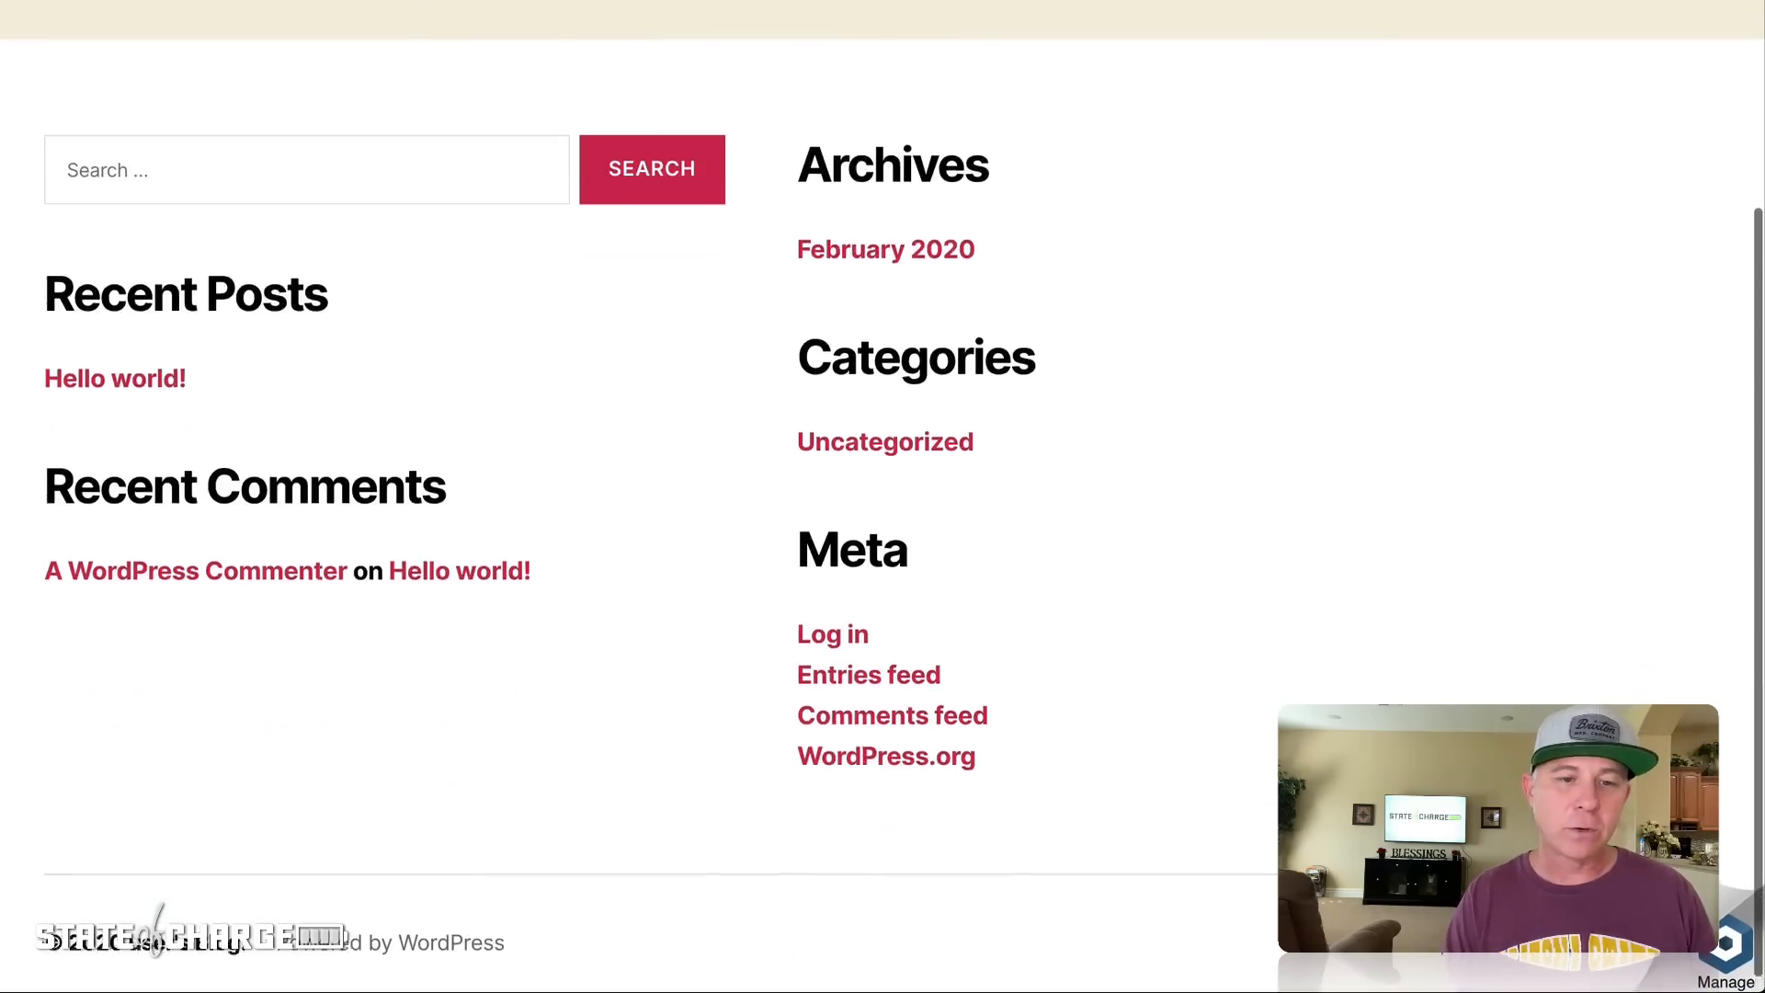
scroll(883, 497, up, 6)
scroll(883, 497, up, 1)
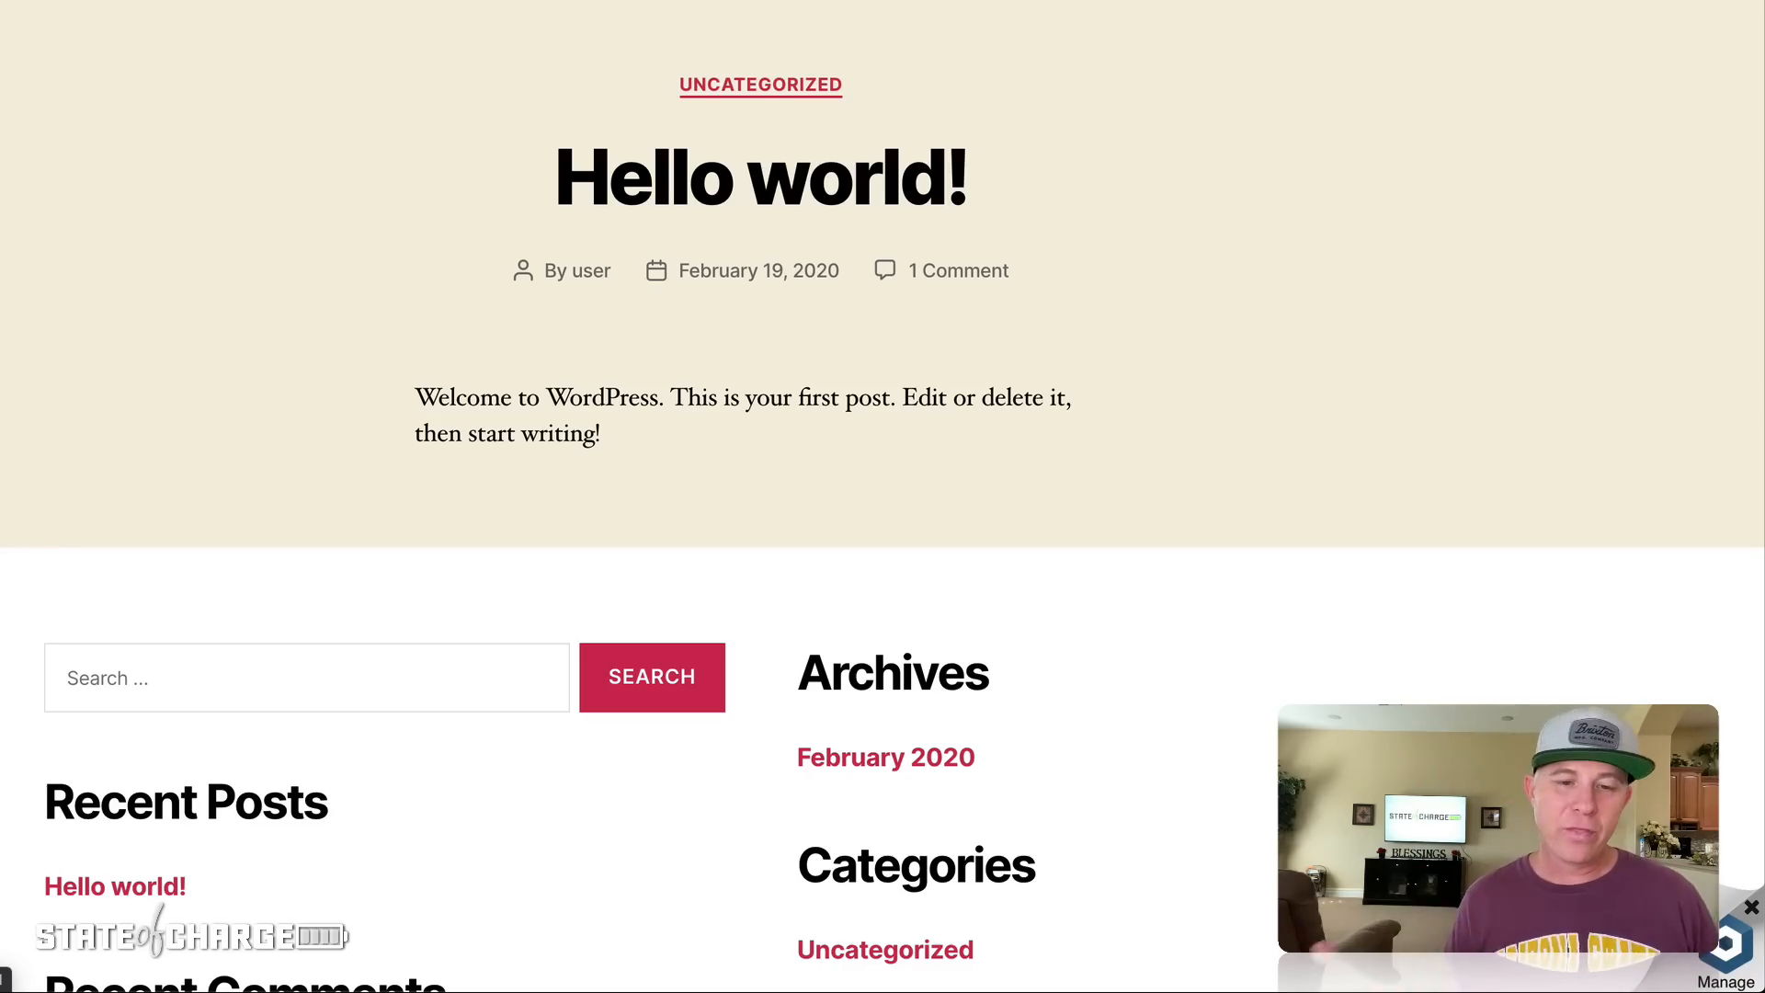
click(723, 83)
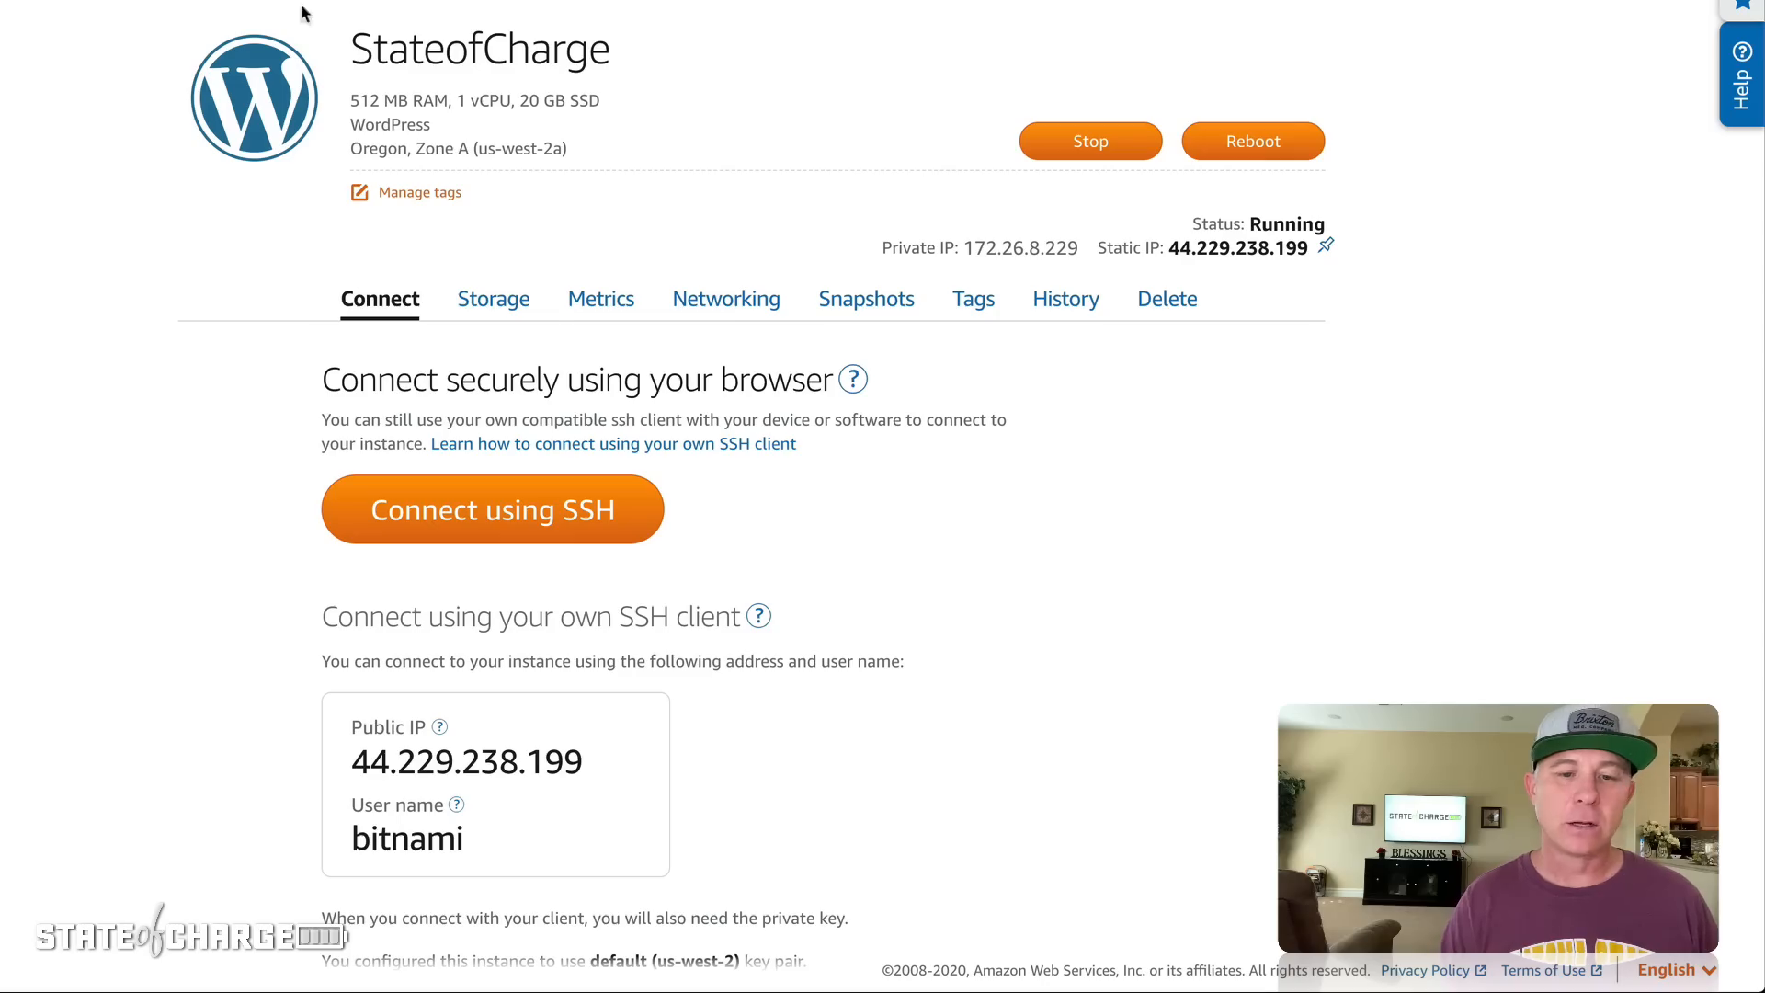
Open a browser SSH terminal to StateofCharge and select 'sudo /opt/bitnami/bnhelper-tool' from the welcome text.
key(alt+Left)
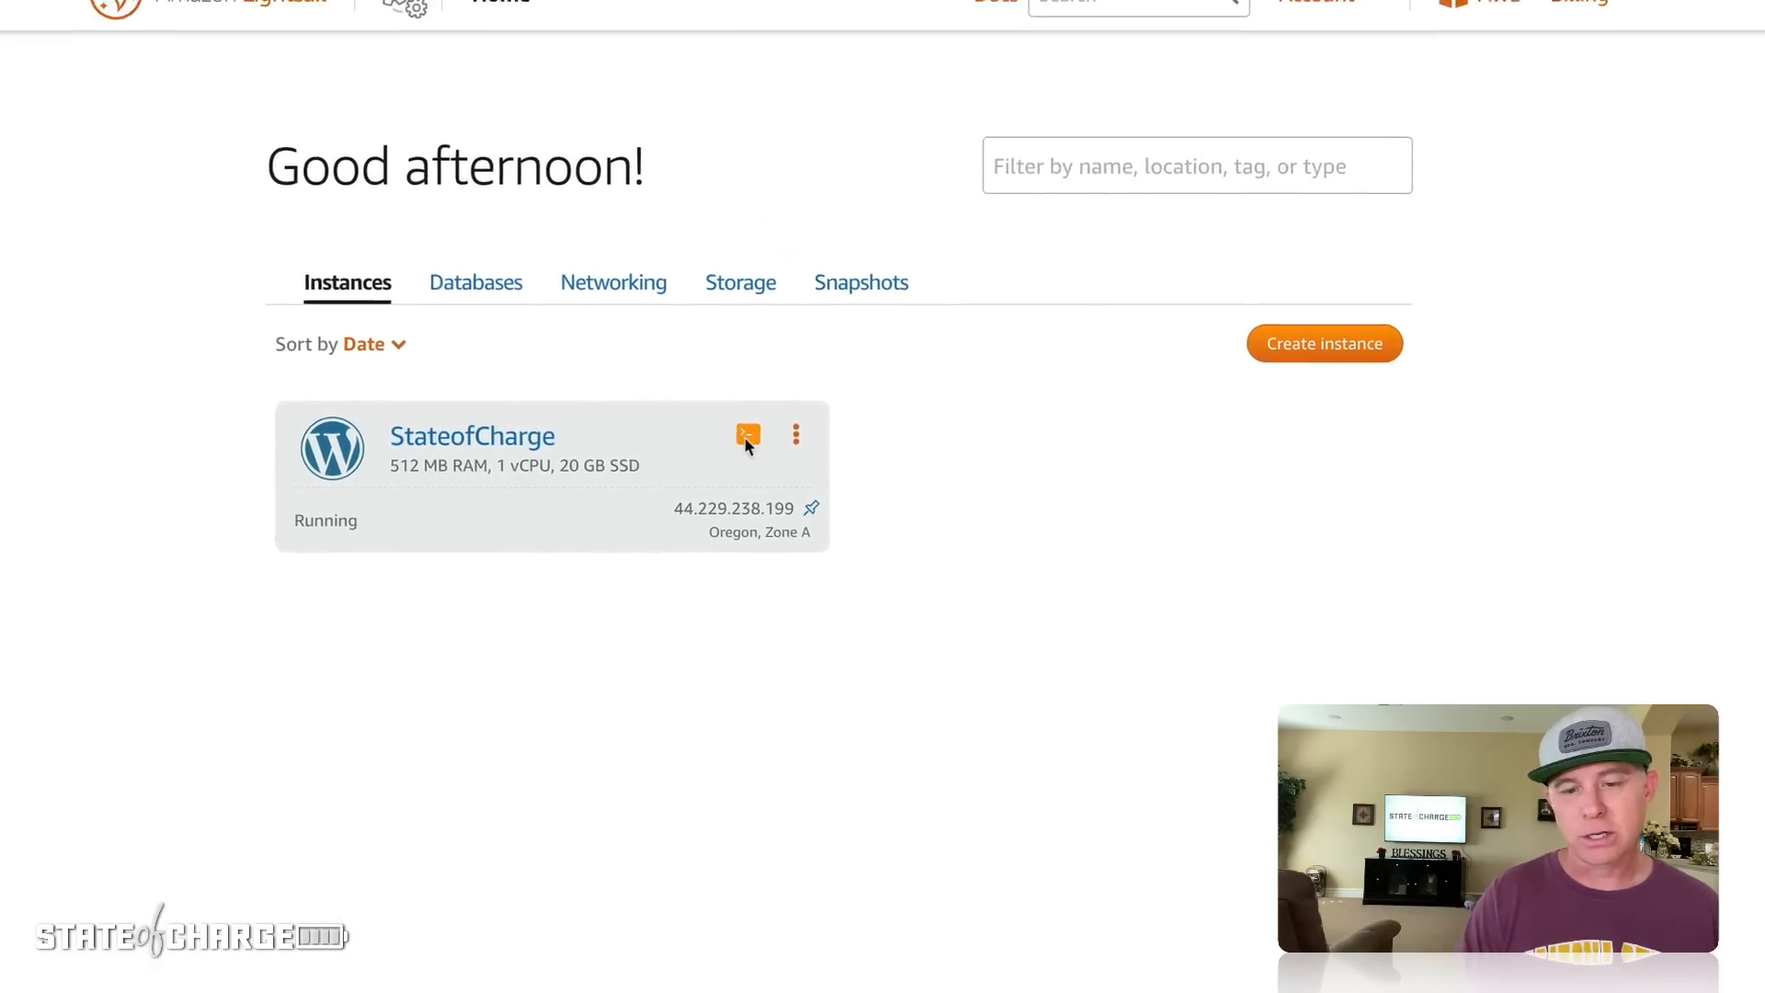
click(661, 345)
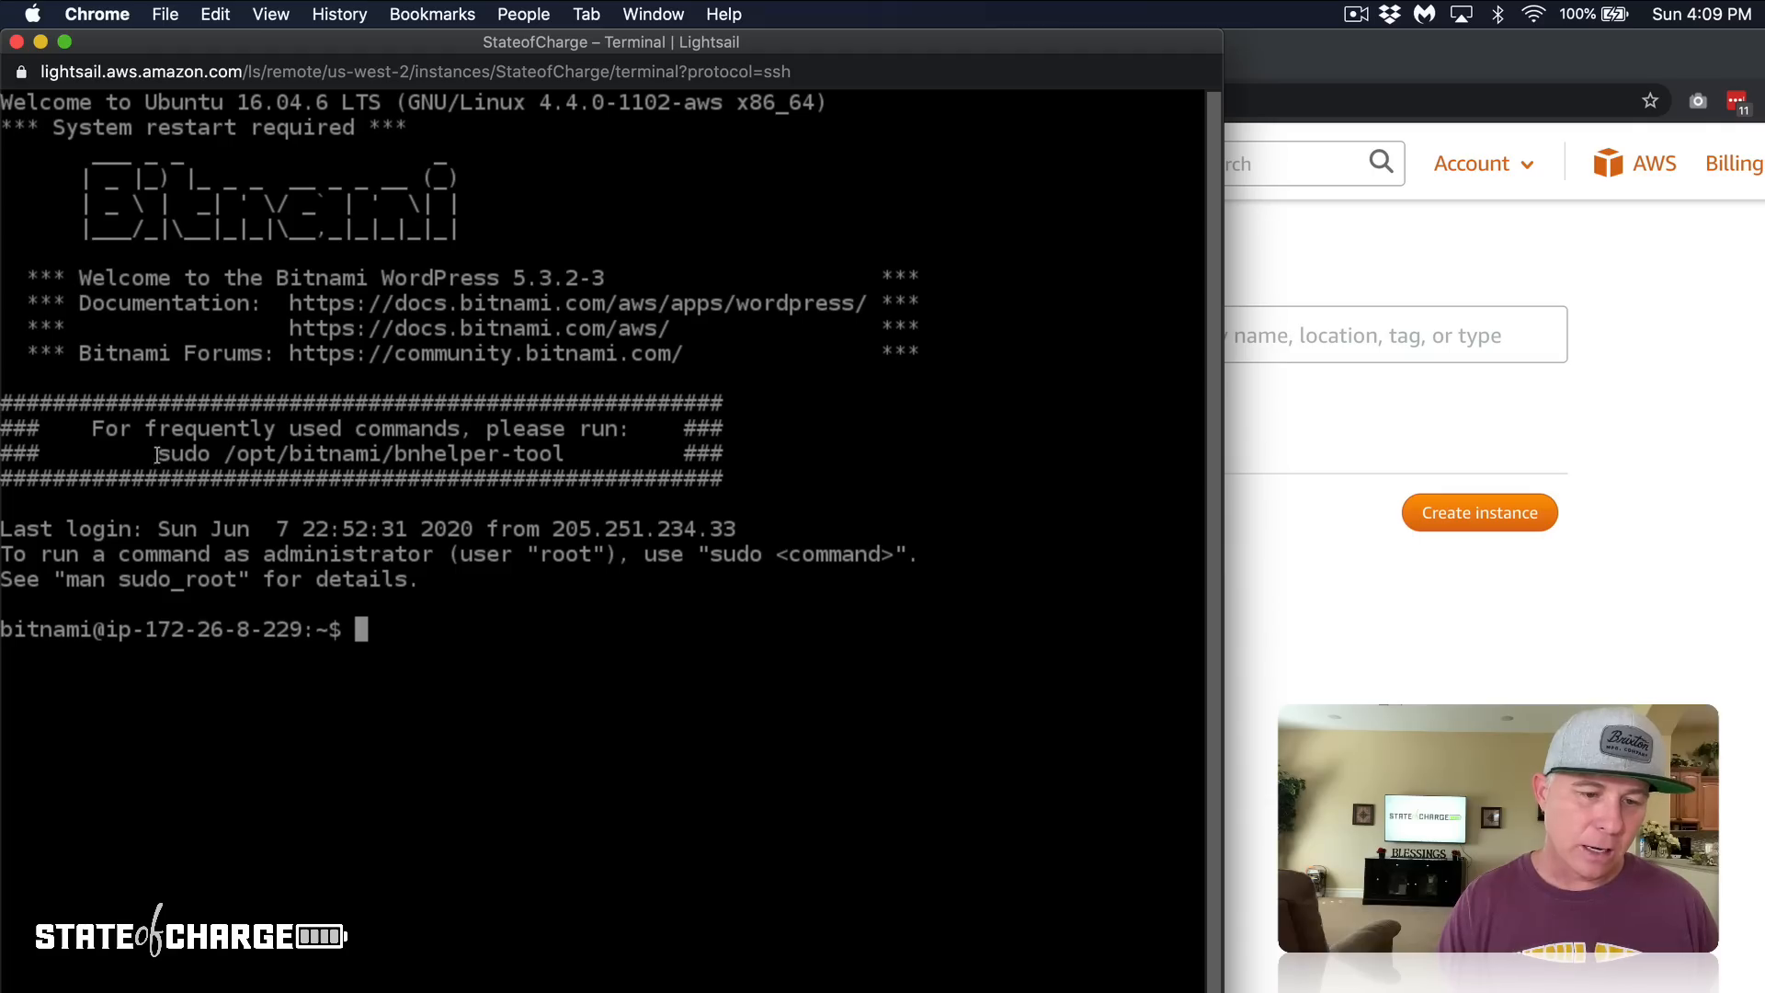
drag(197, 460, 407, 456)
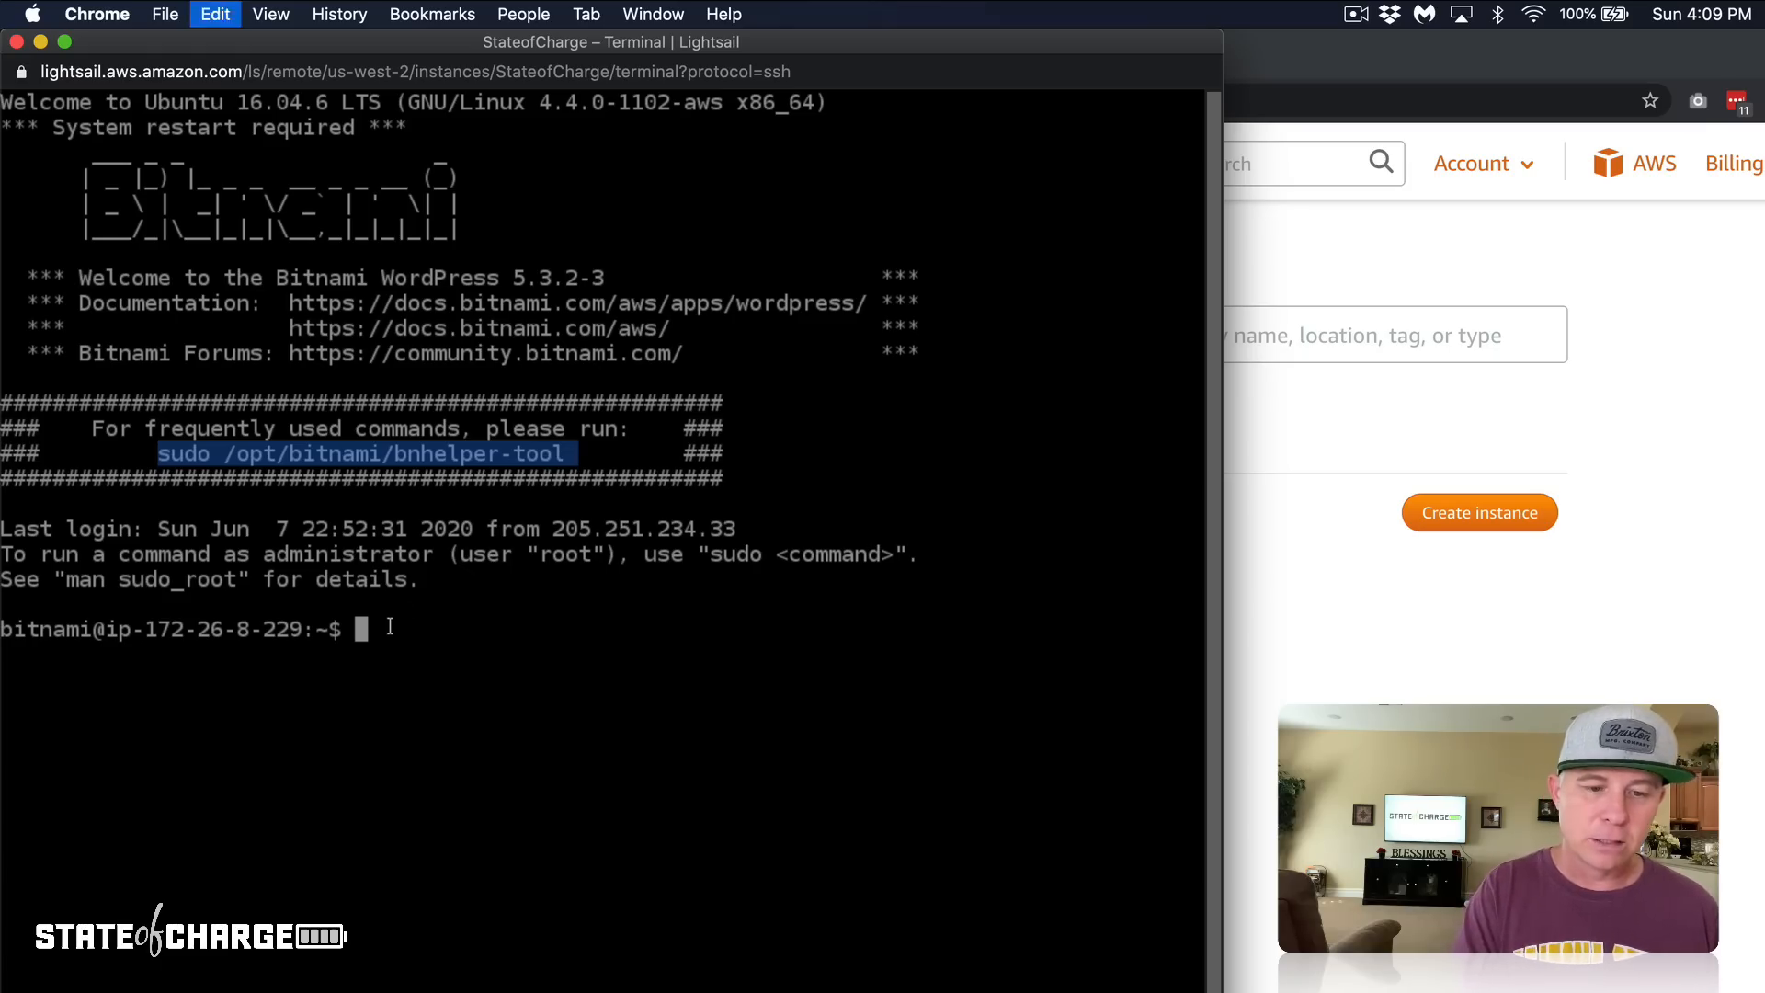
Run the Bitnami helper tool and use Remove the Bitnami Banner, then return to its menu.
text(sudo /opt/bitnami/bnhelper-tool)
key(Return)
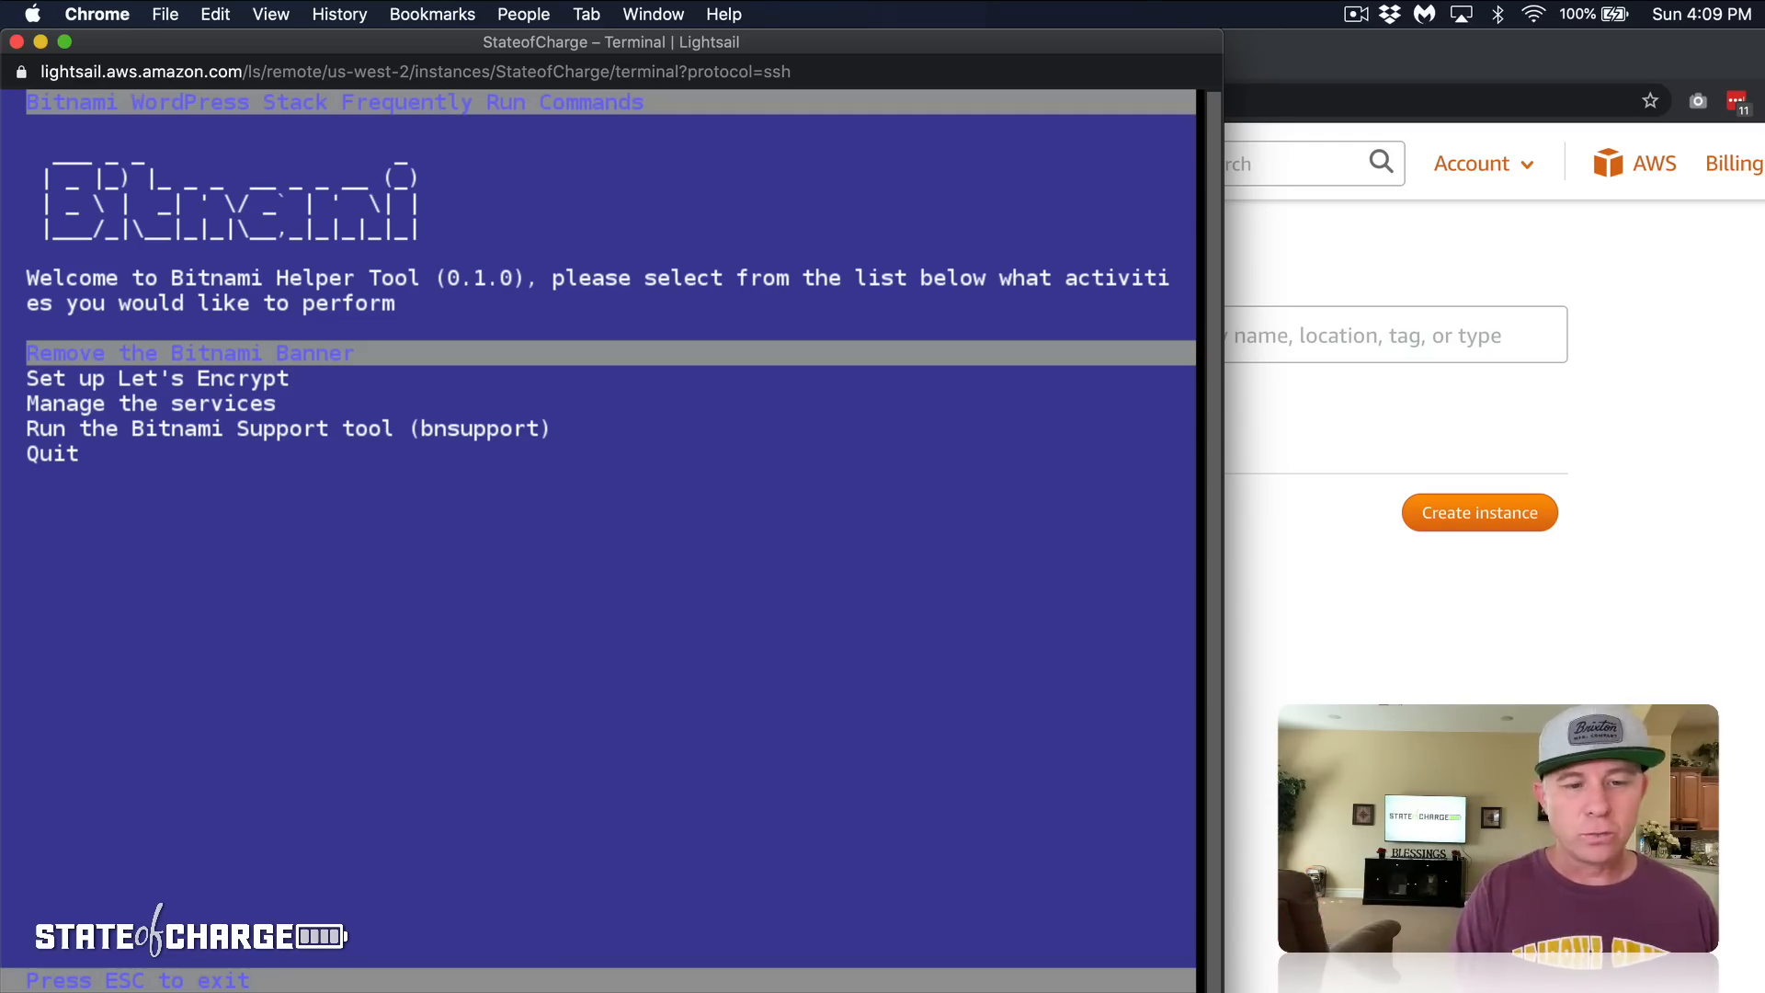
key(Down)
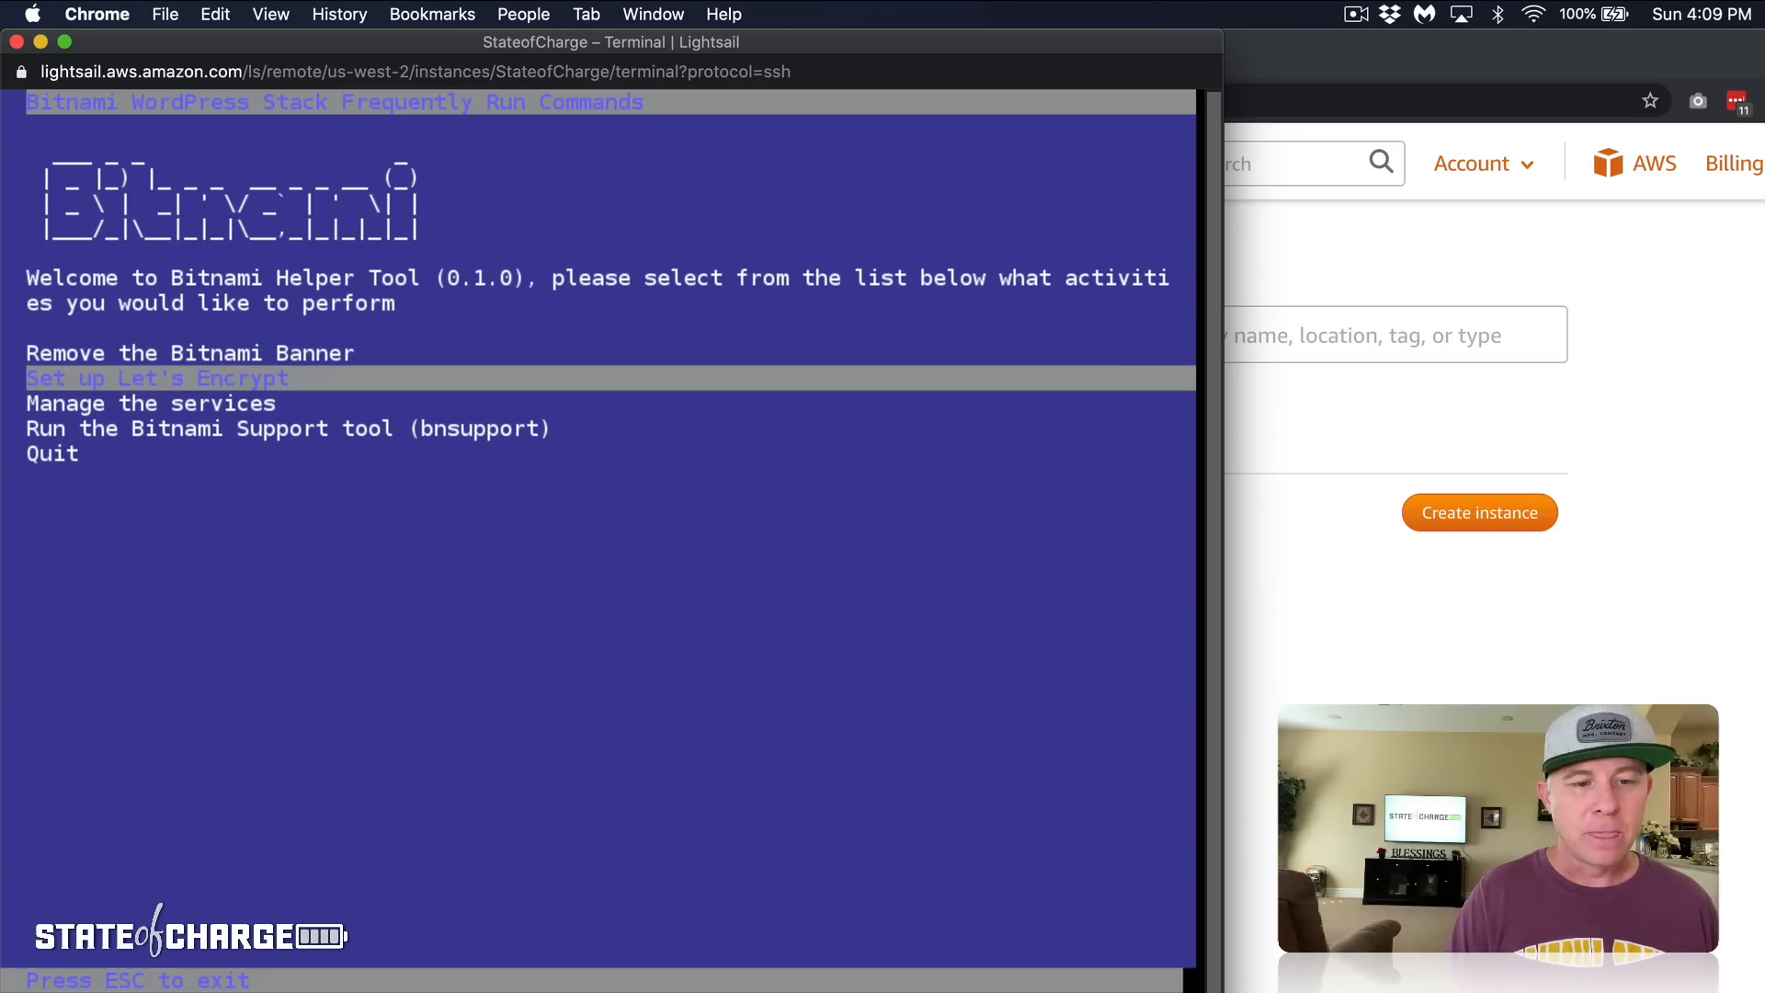
key(Up)
key(Down)
key(Up)
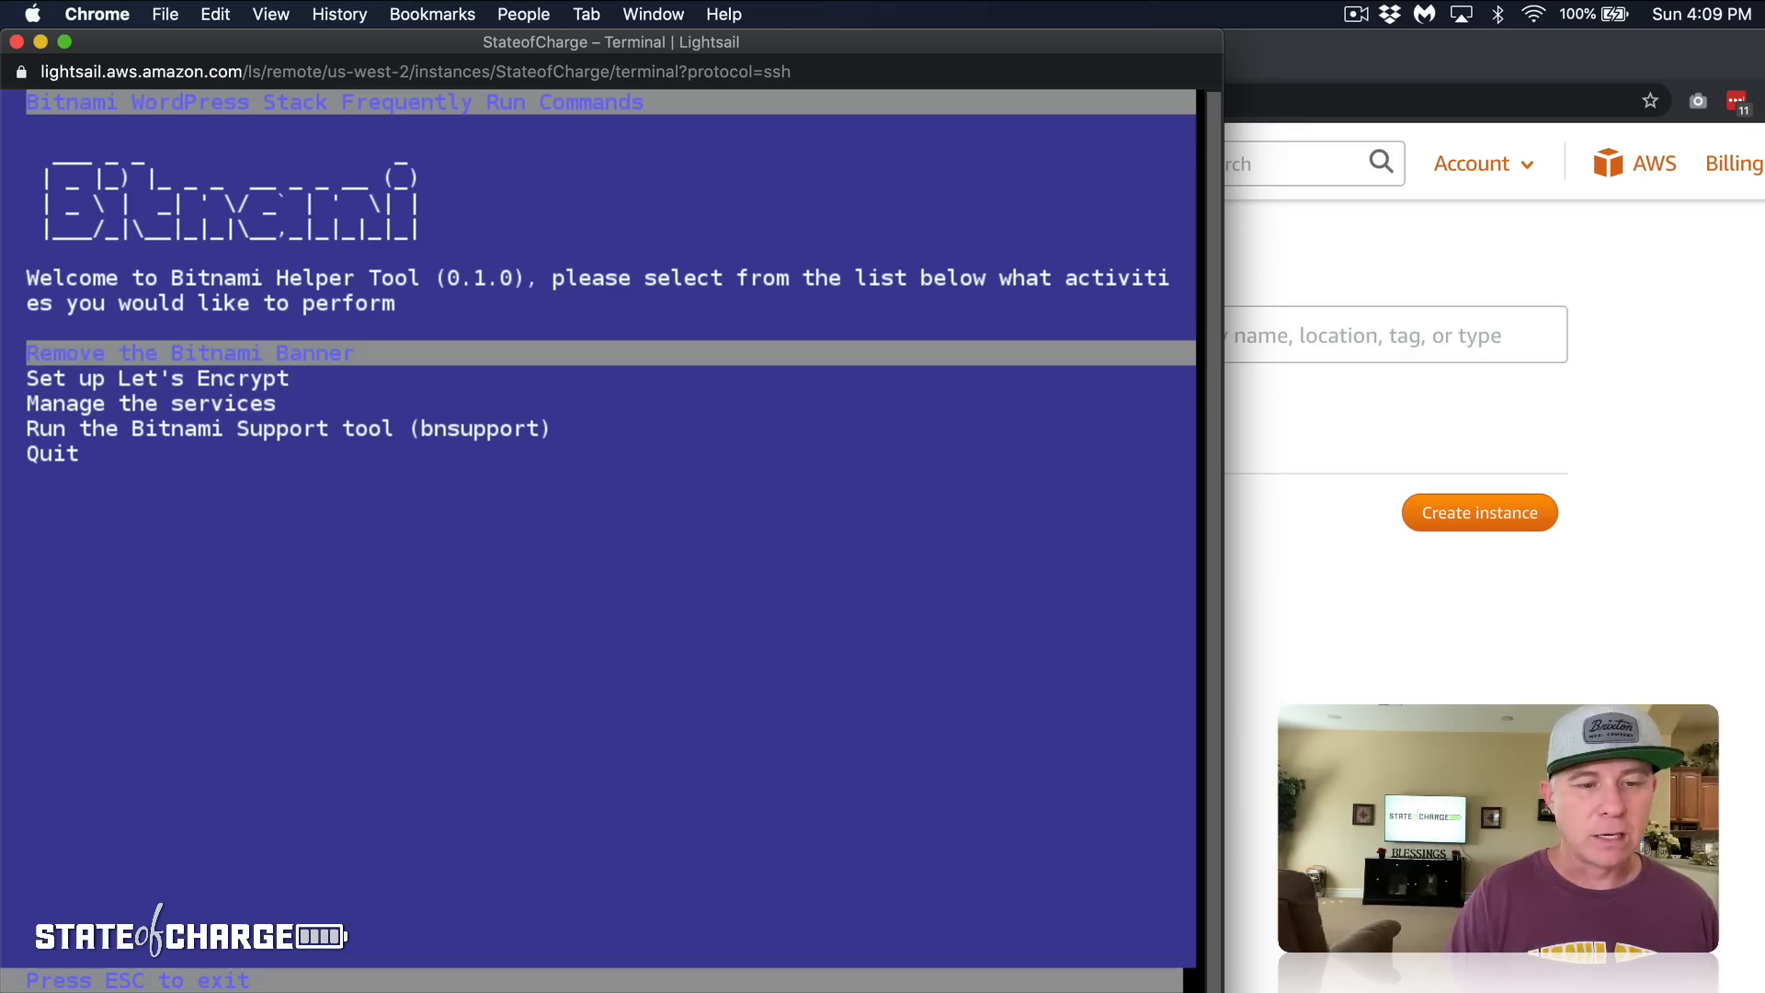
key(Return)
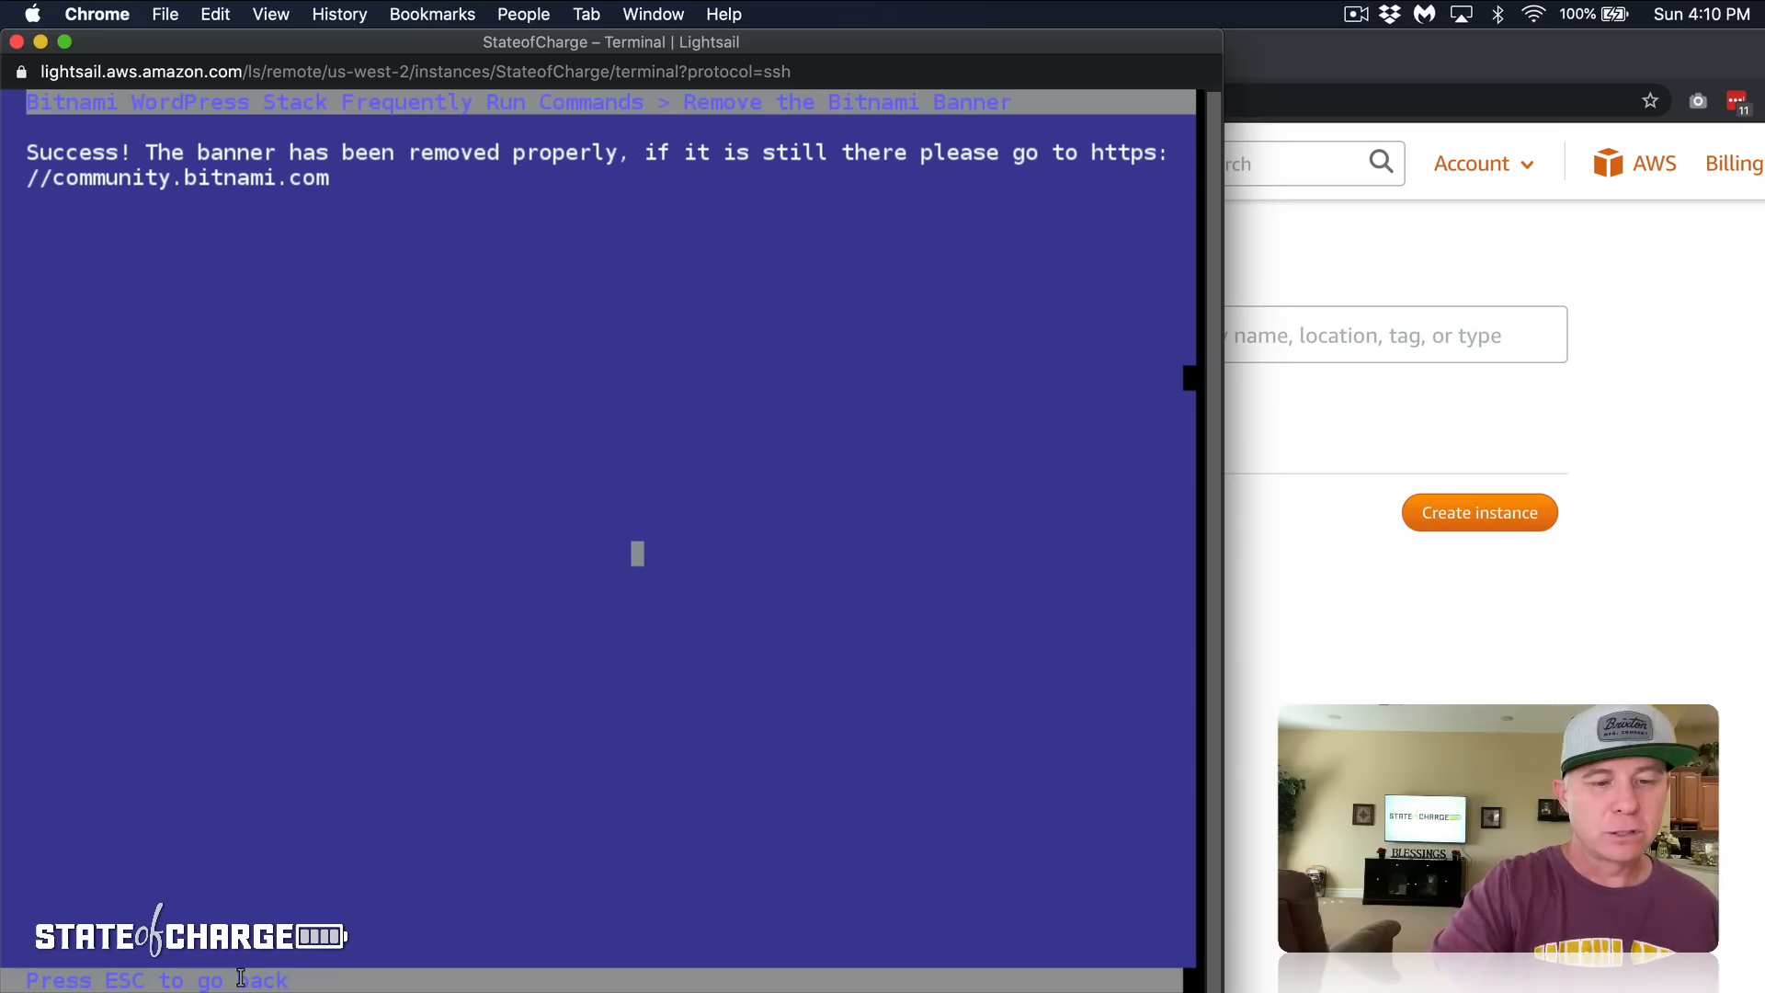
key(Escape)
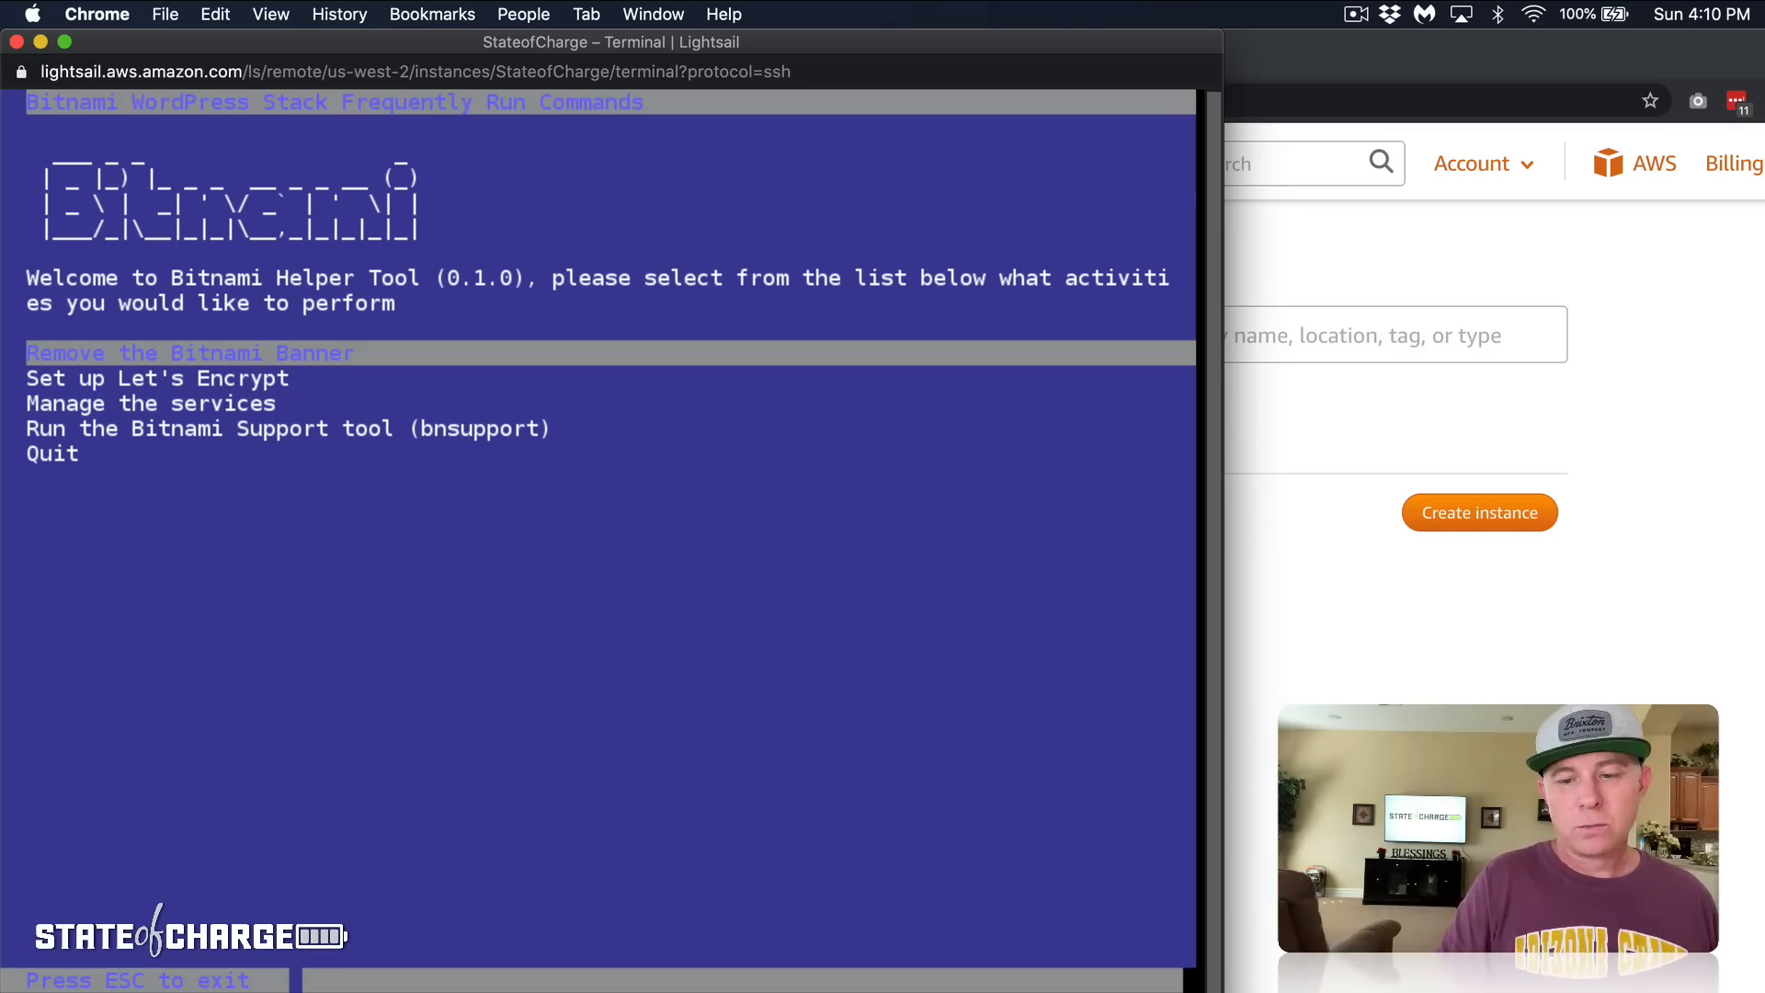
Close the terminal and check the WordPress blog no longer shows the Bitnami badge.
key(super+w)
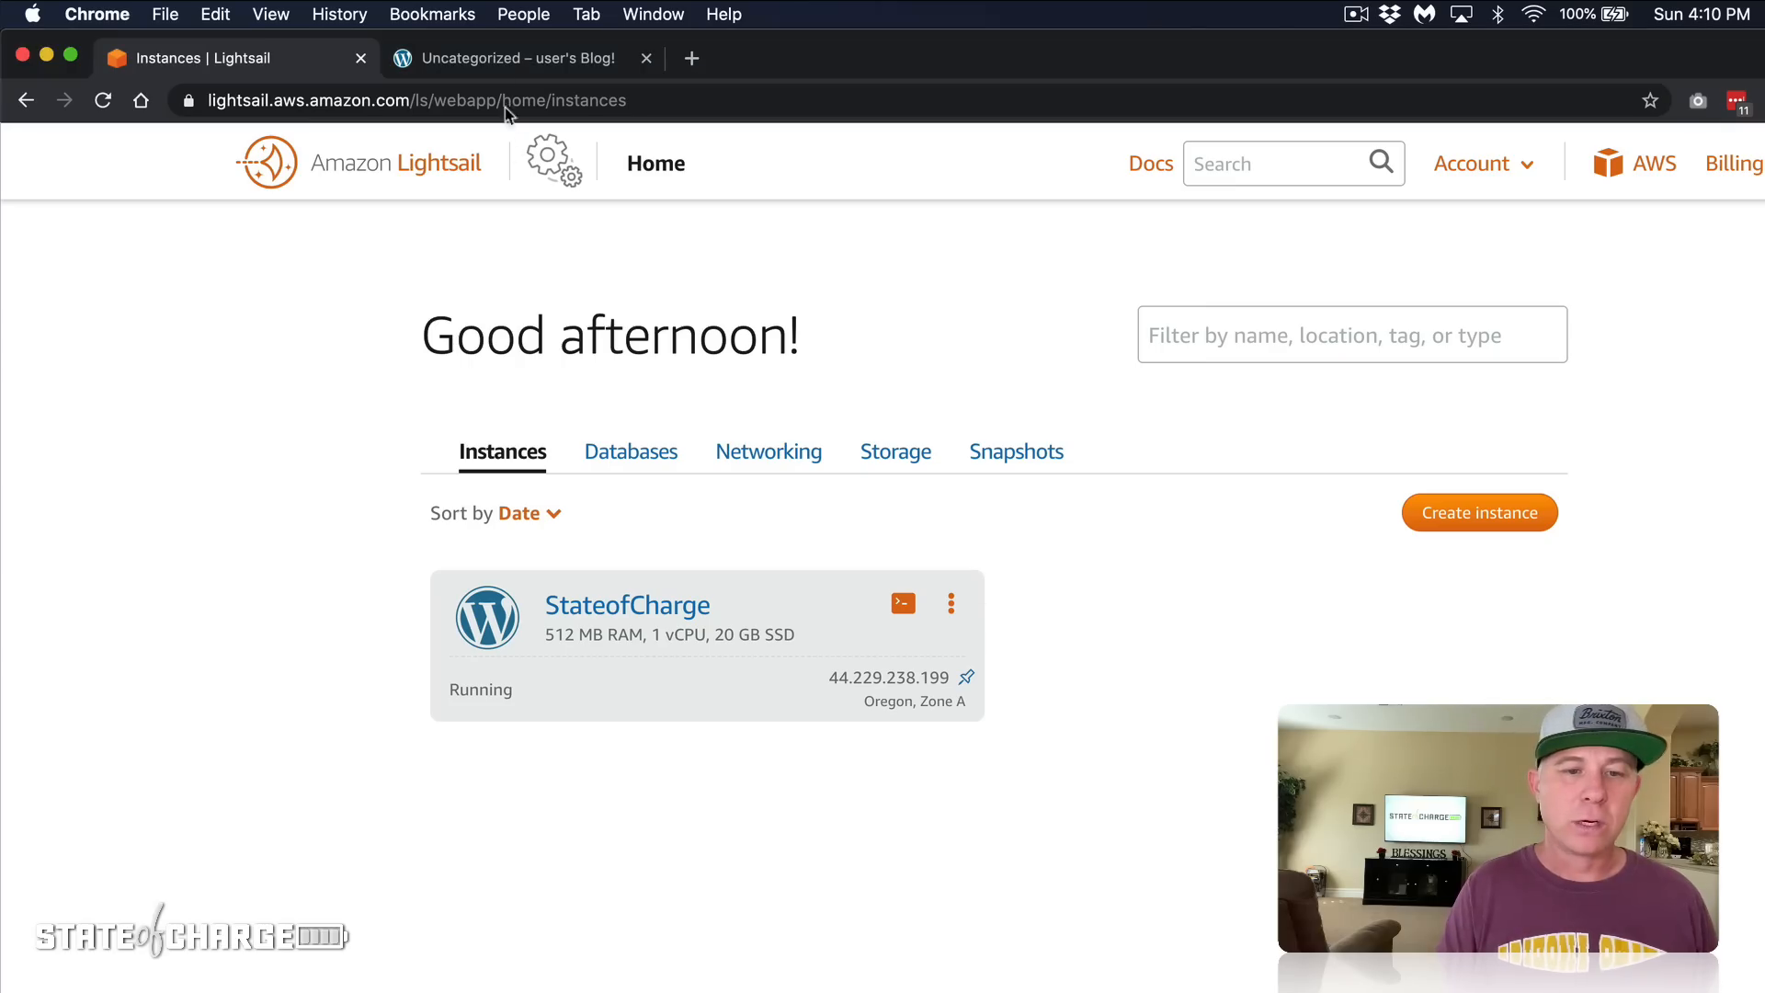
click(510, 57)
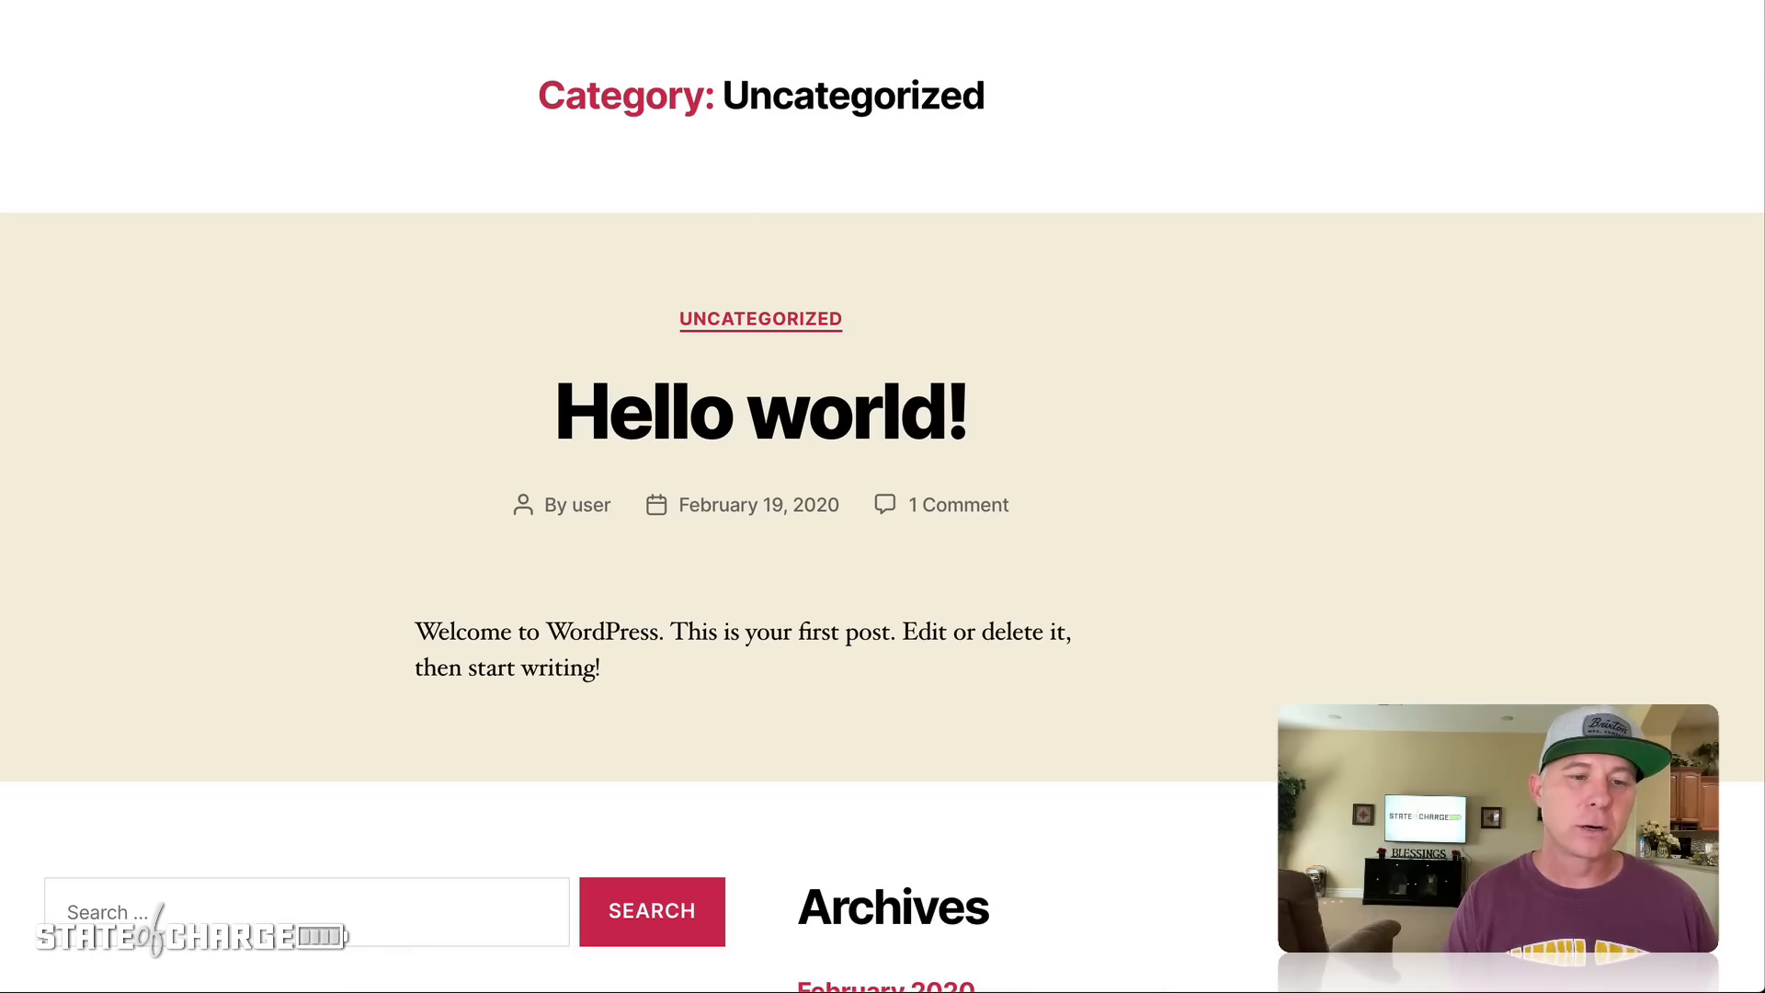
scroll(882, 551, down, 3)
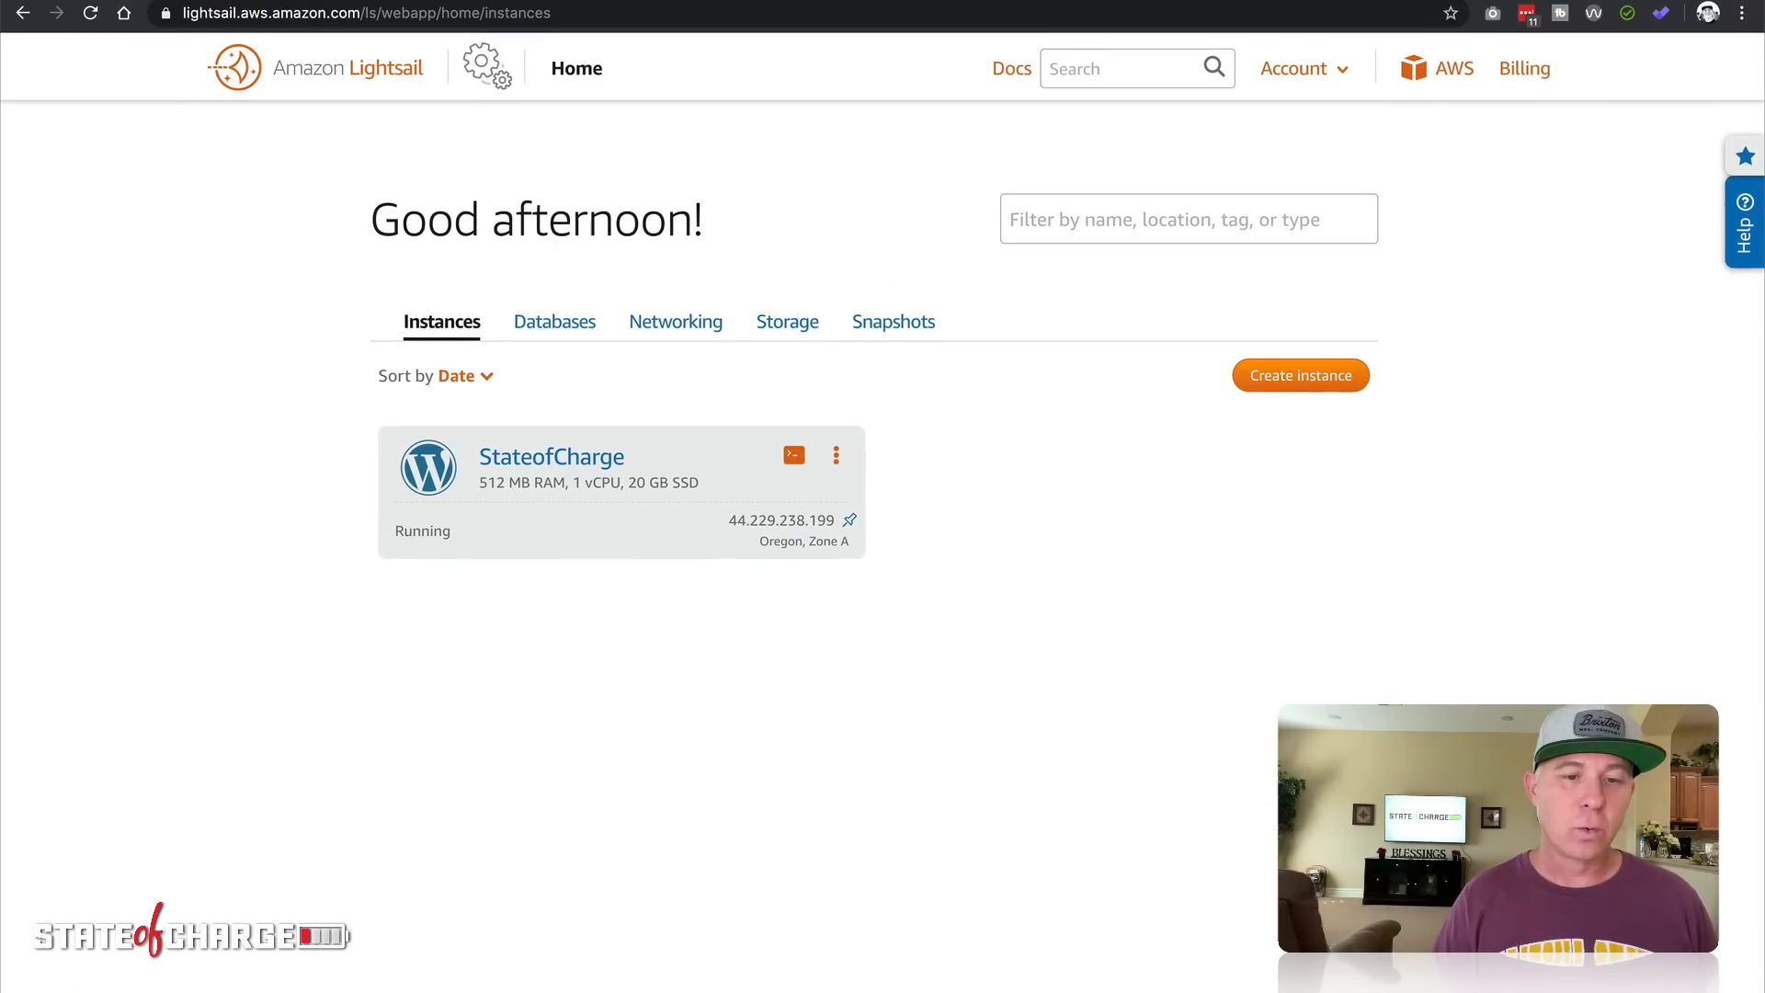
Bring the terminal forward, highlight Set up Let's Encrypt, and select the site's web address.
click(562, 7)
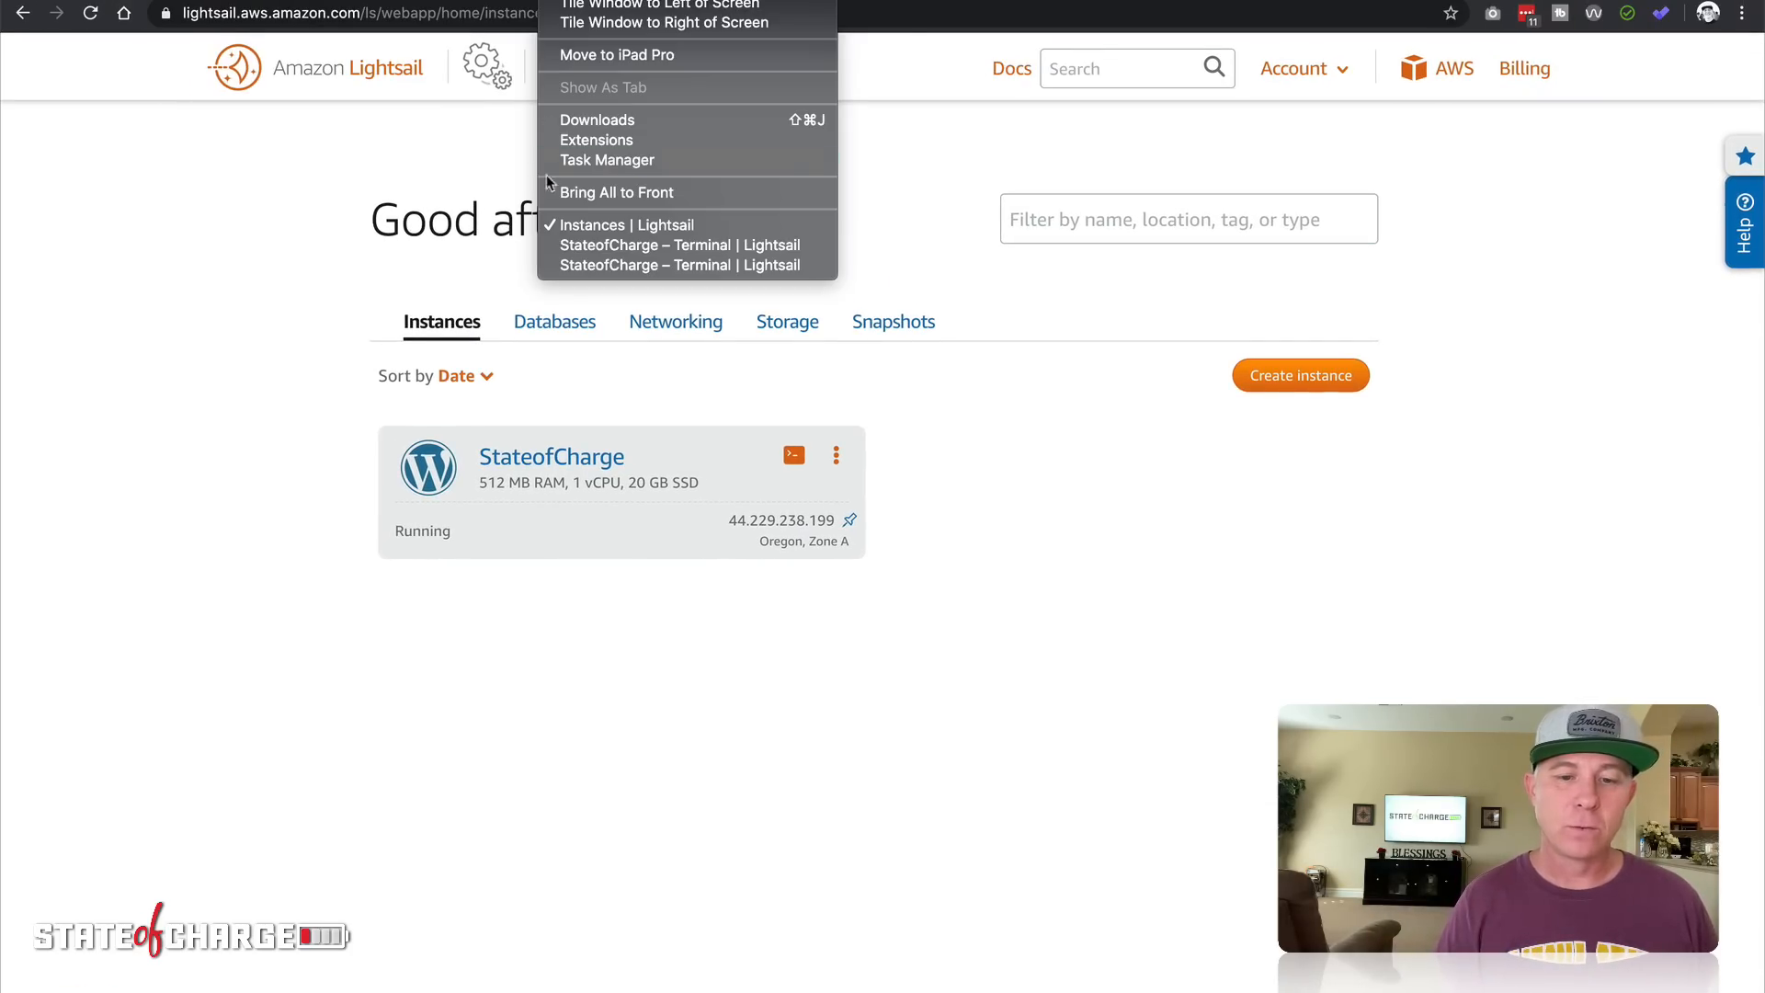
click(546, 242)
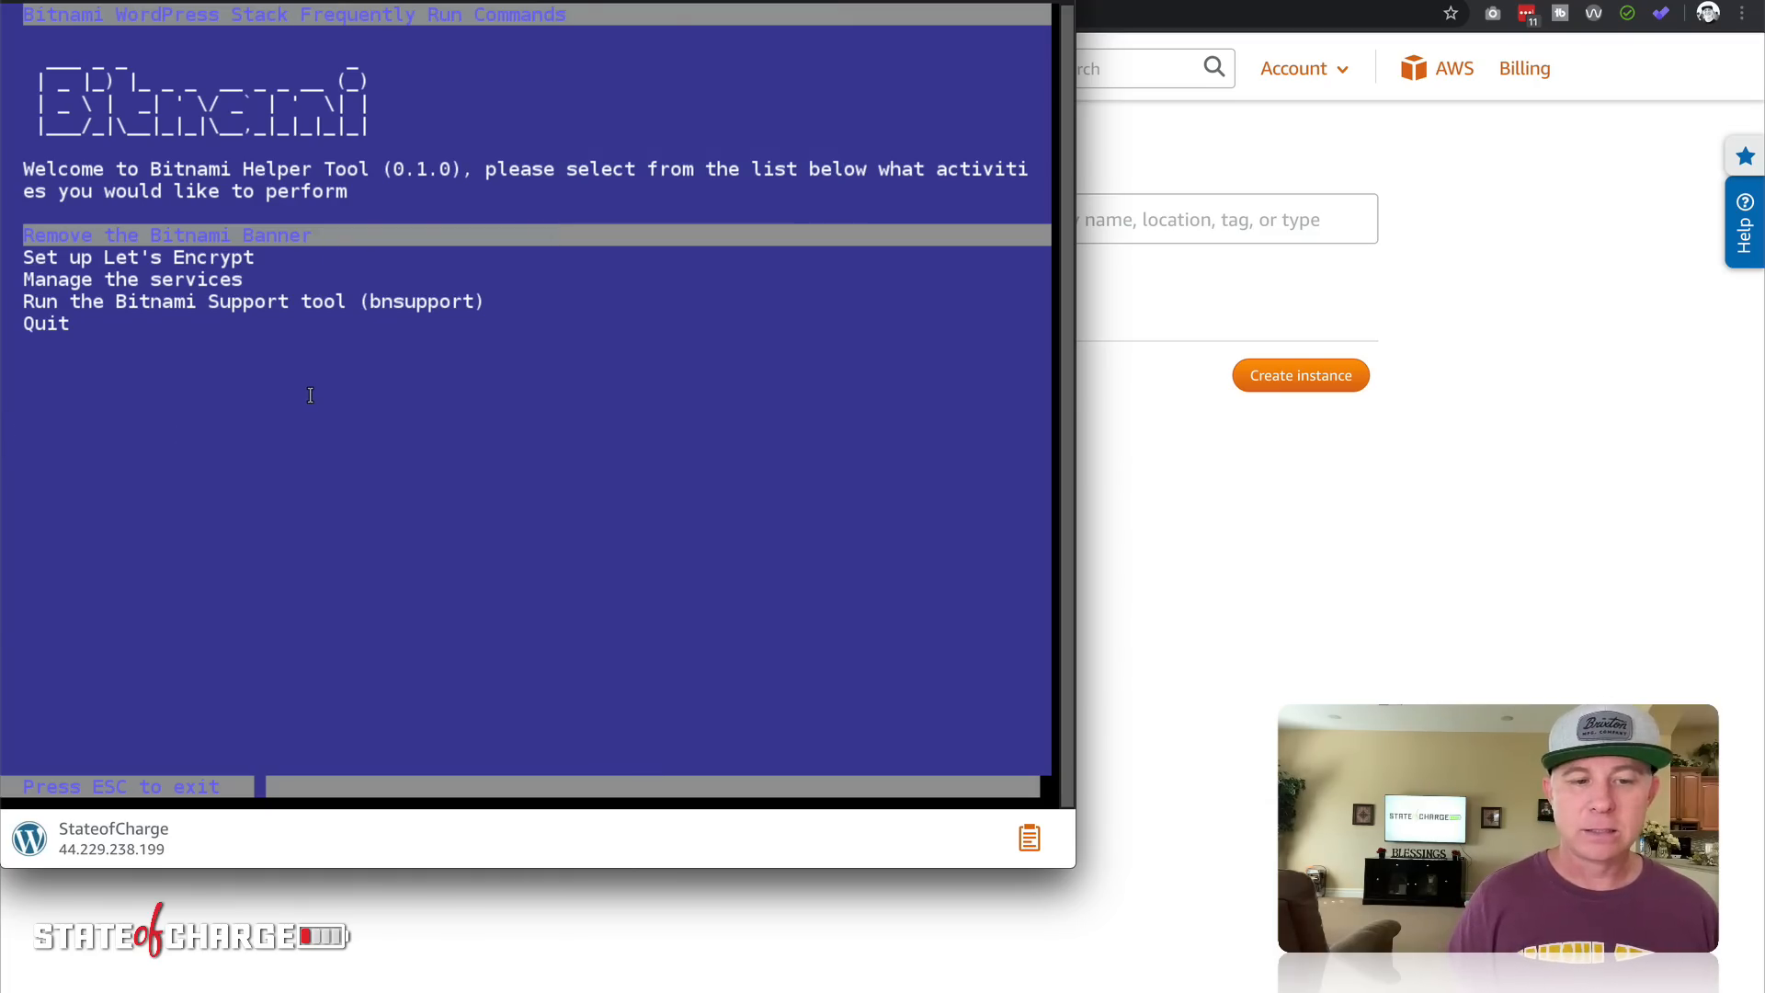
key(Down)
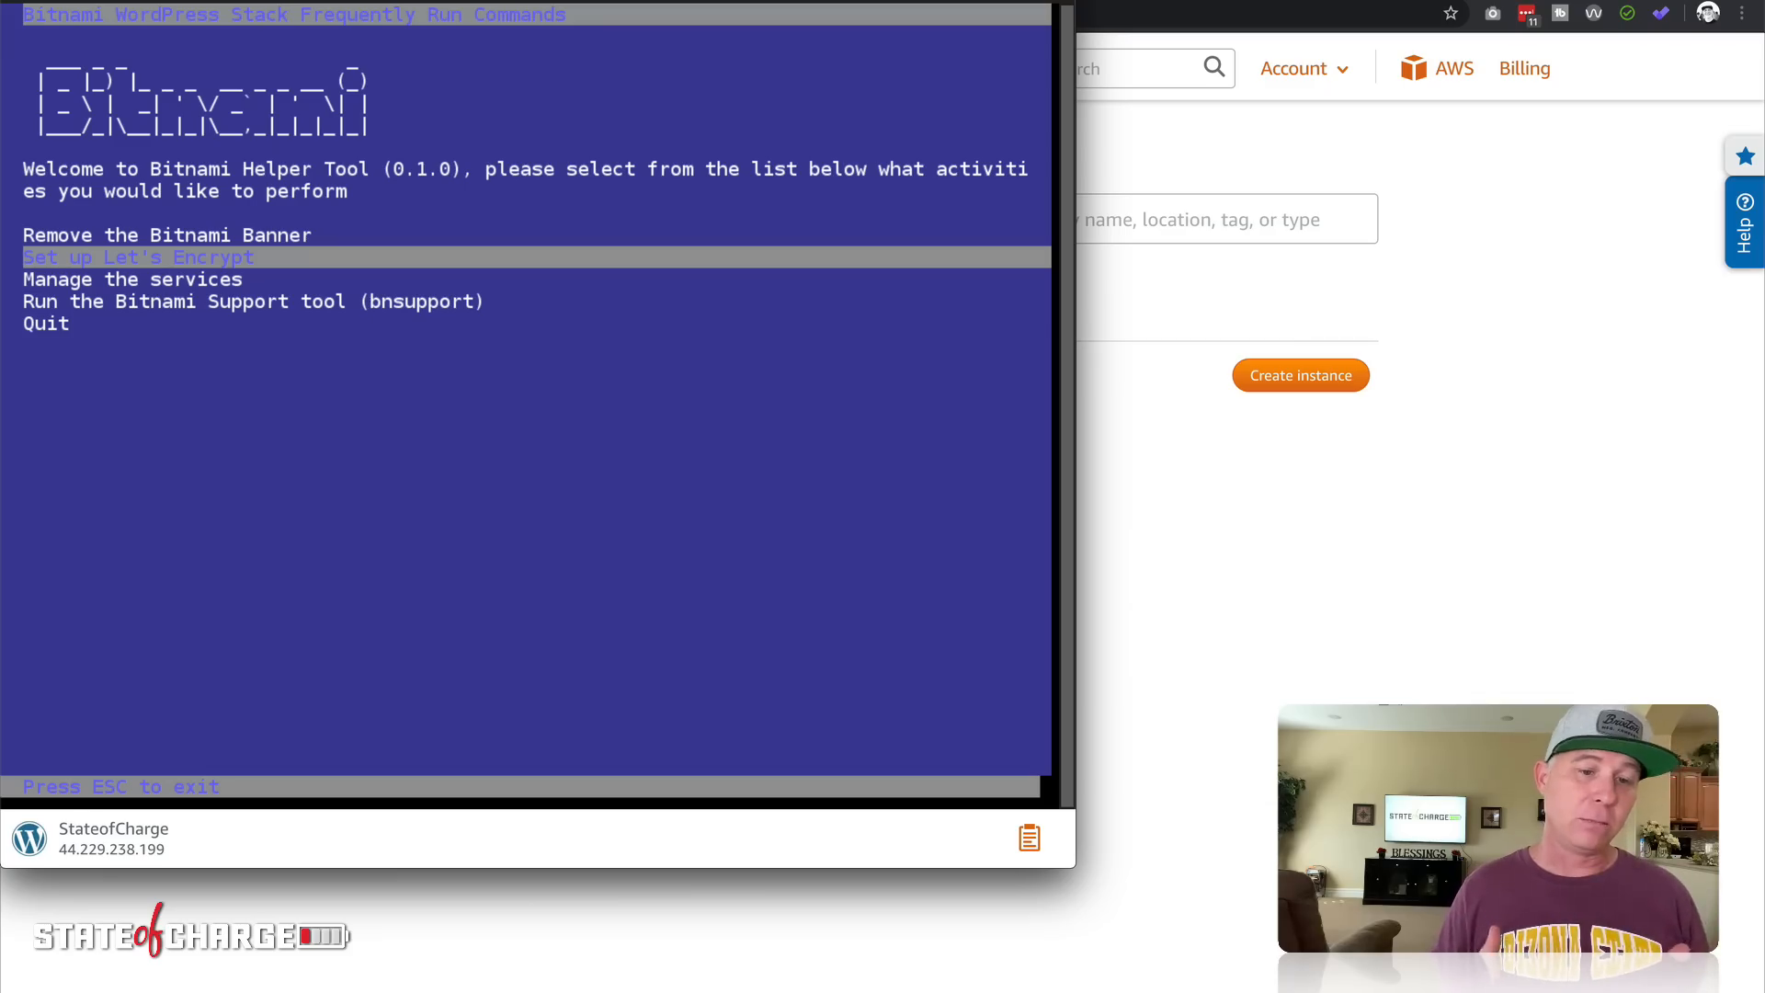
click(1109, 491)
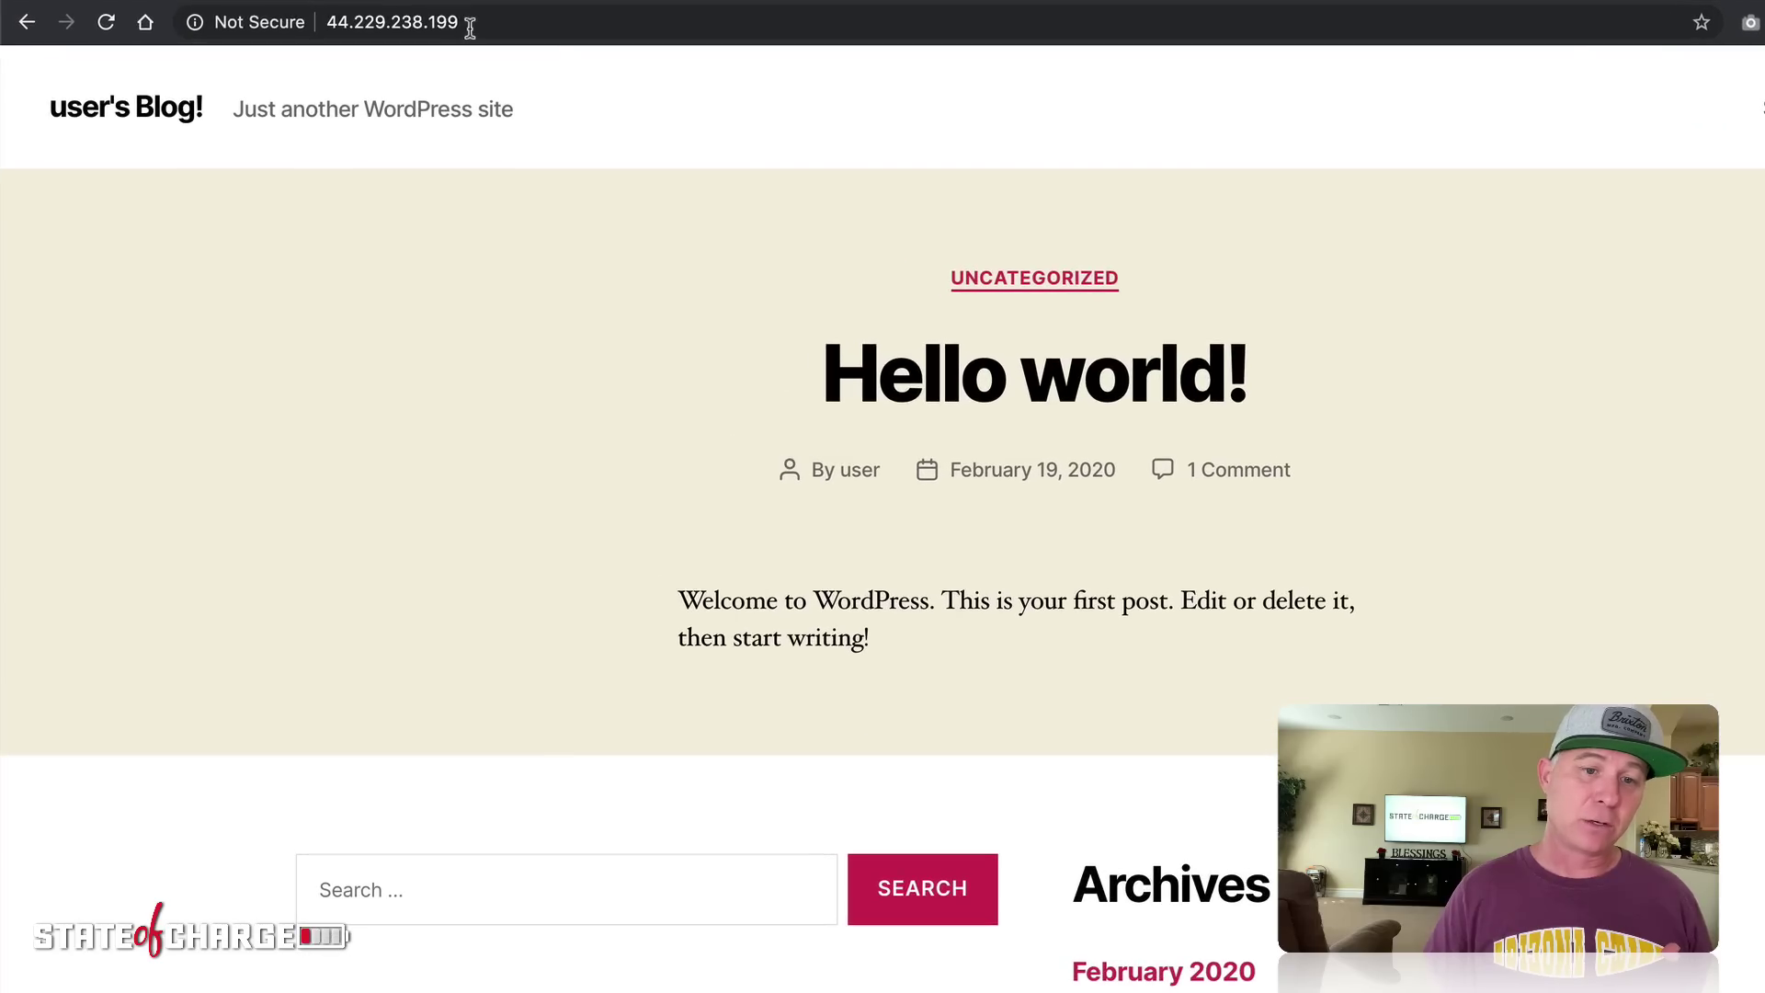
drag(462, 21, 320, 22)
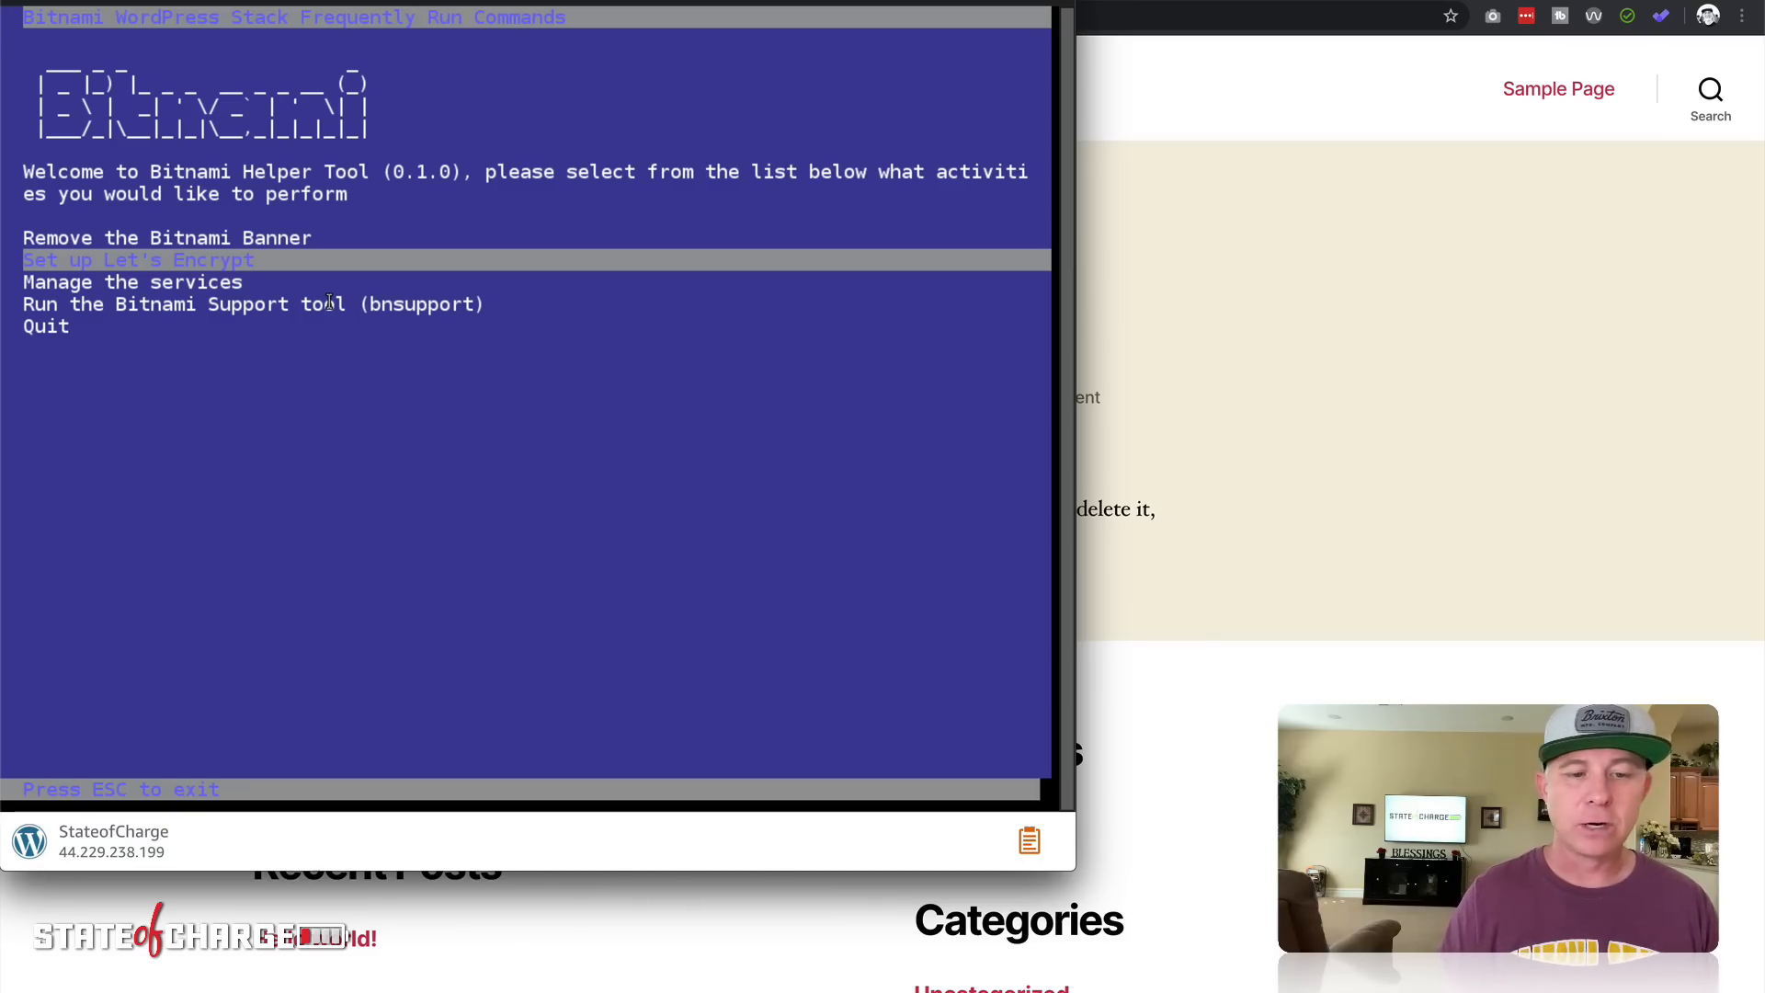
Start Set up Let's Encrypt, download the updated bncert-tool, and return to the helper menu.
key(Return)
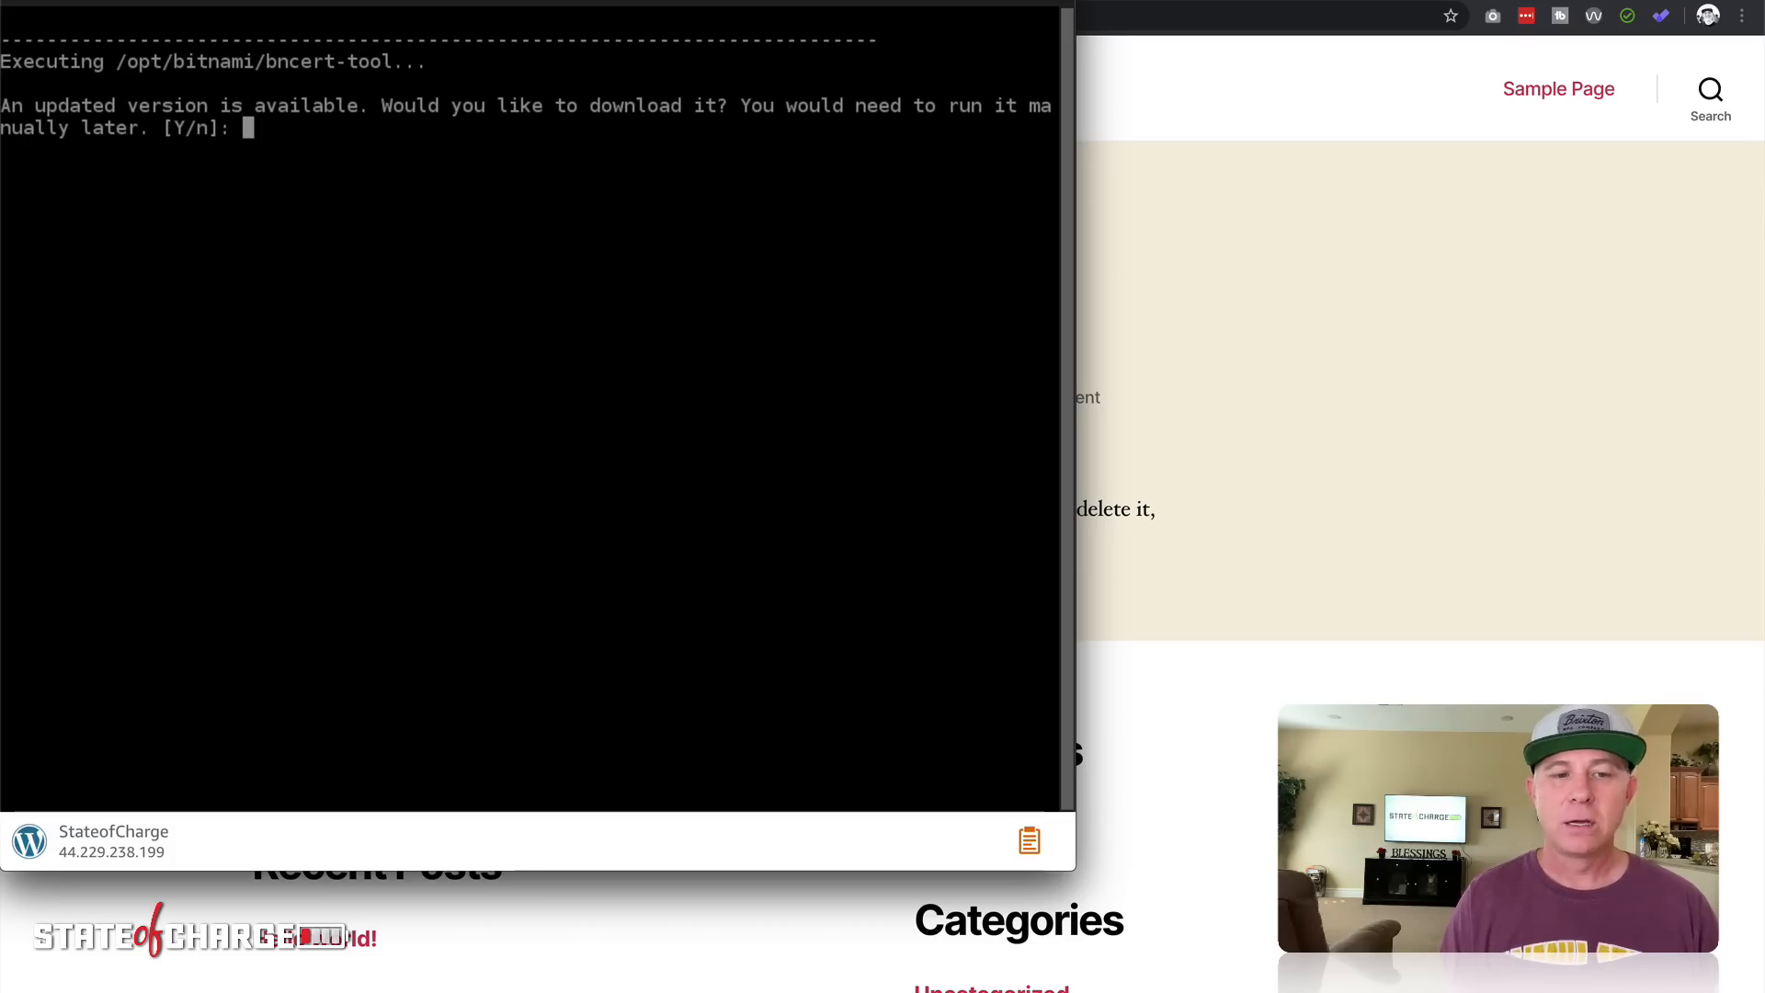
text(Y)
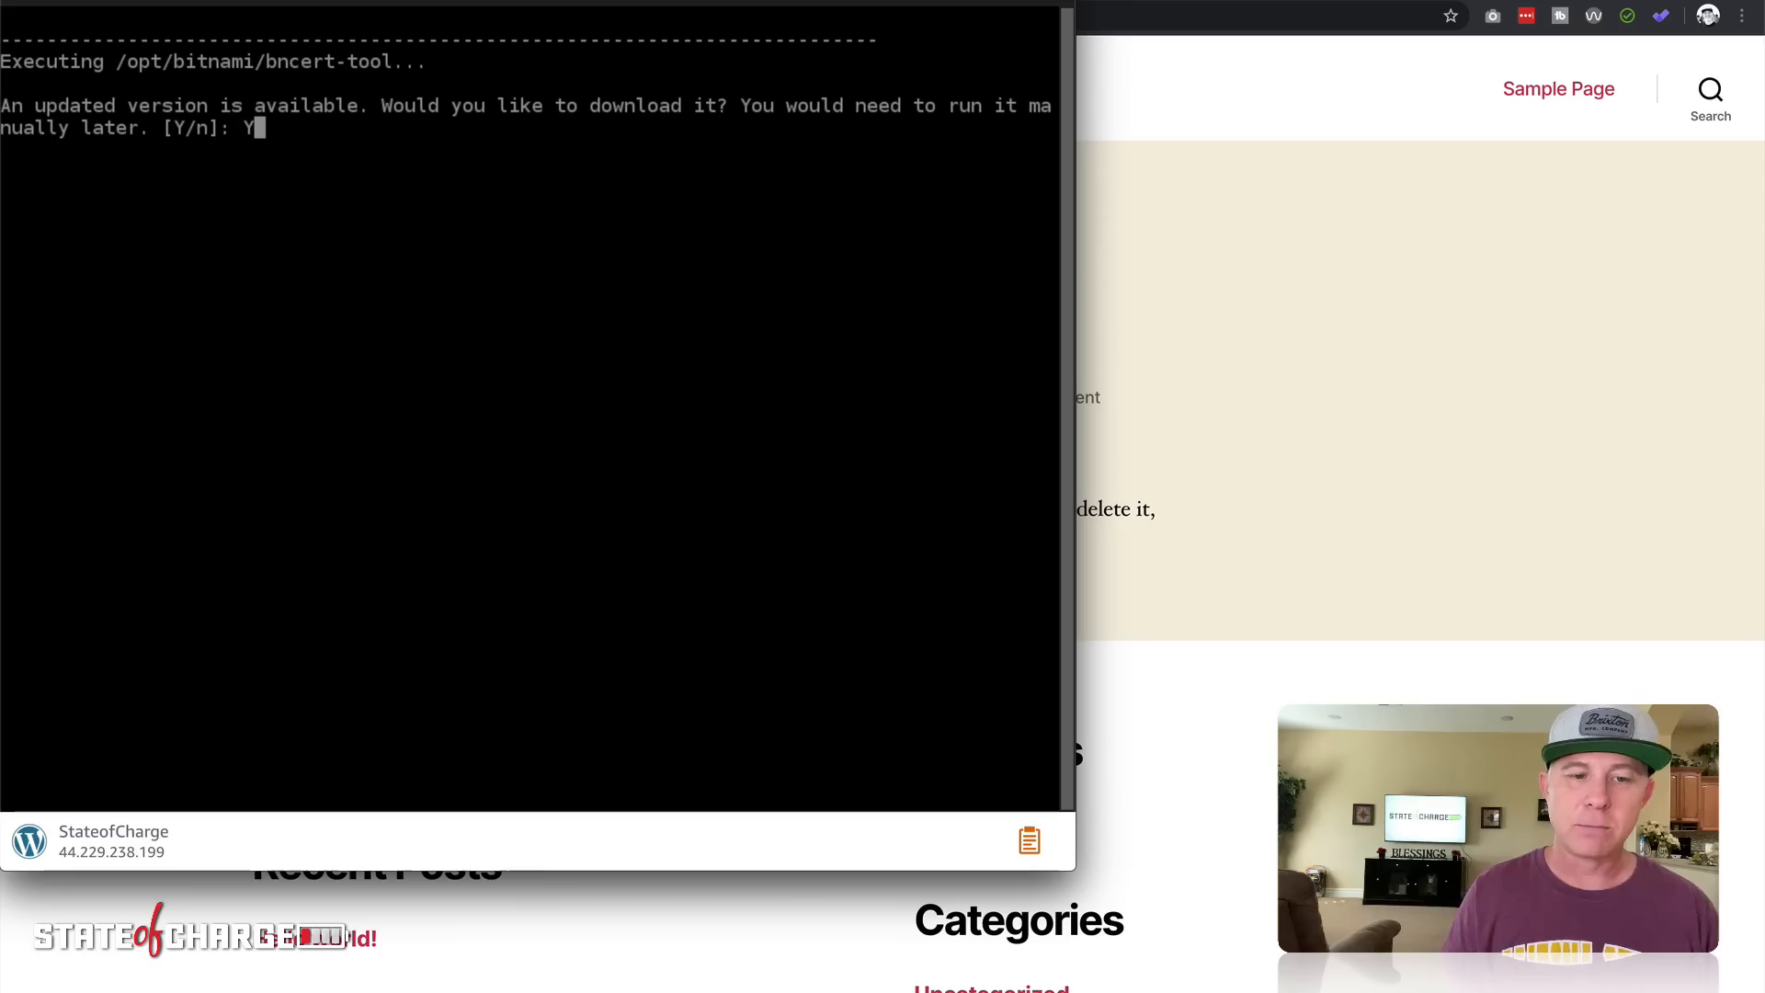
key(Return)
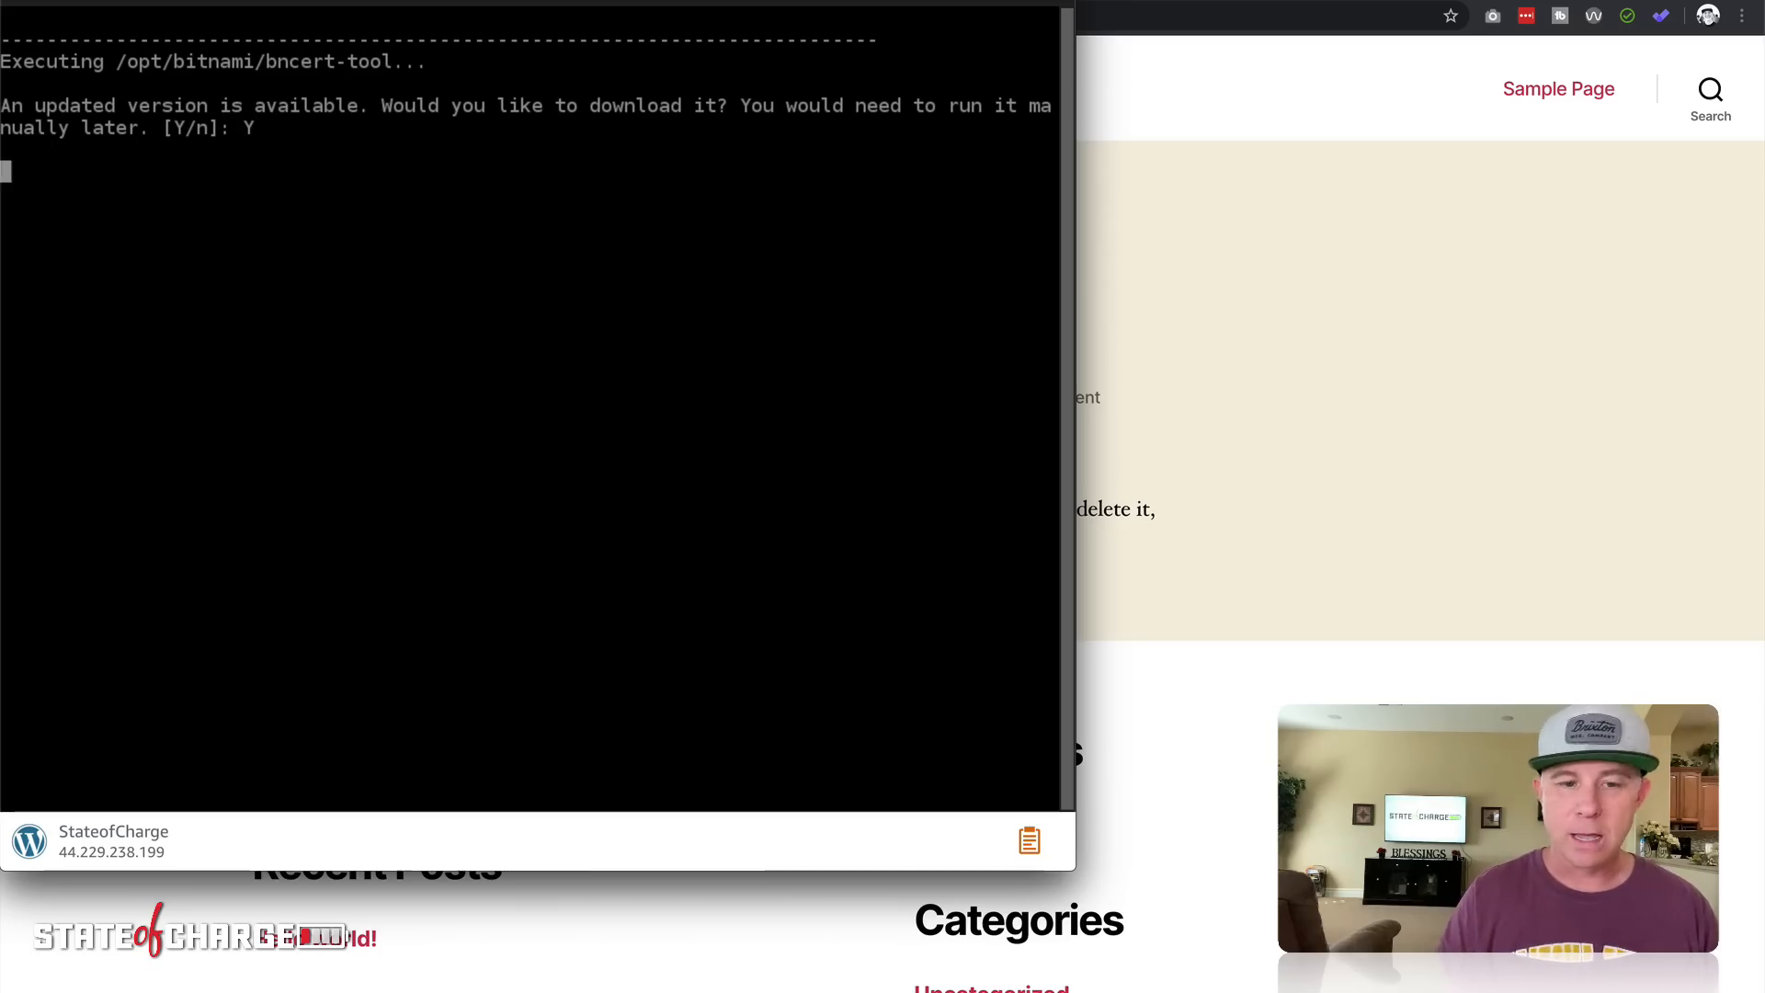
key(Return)
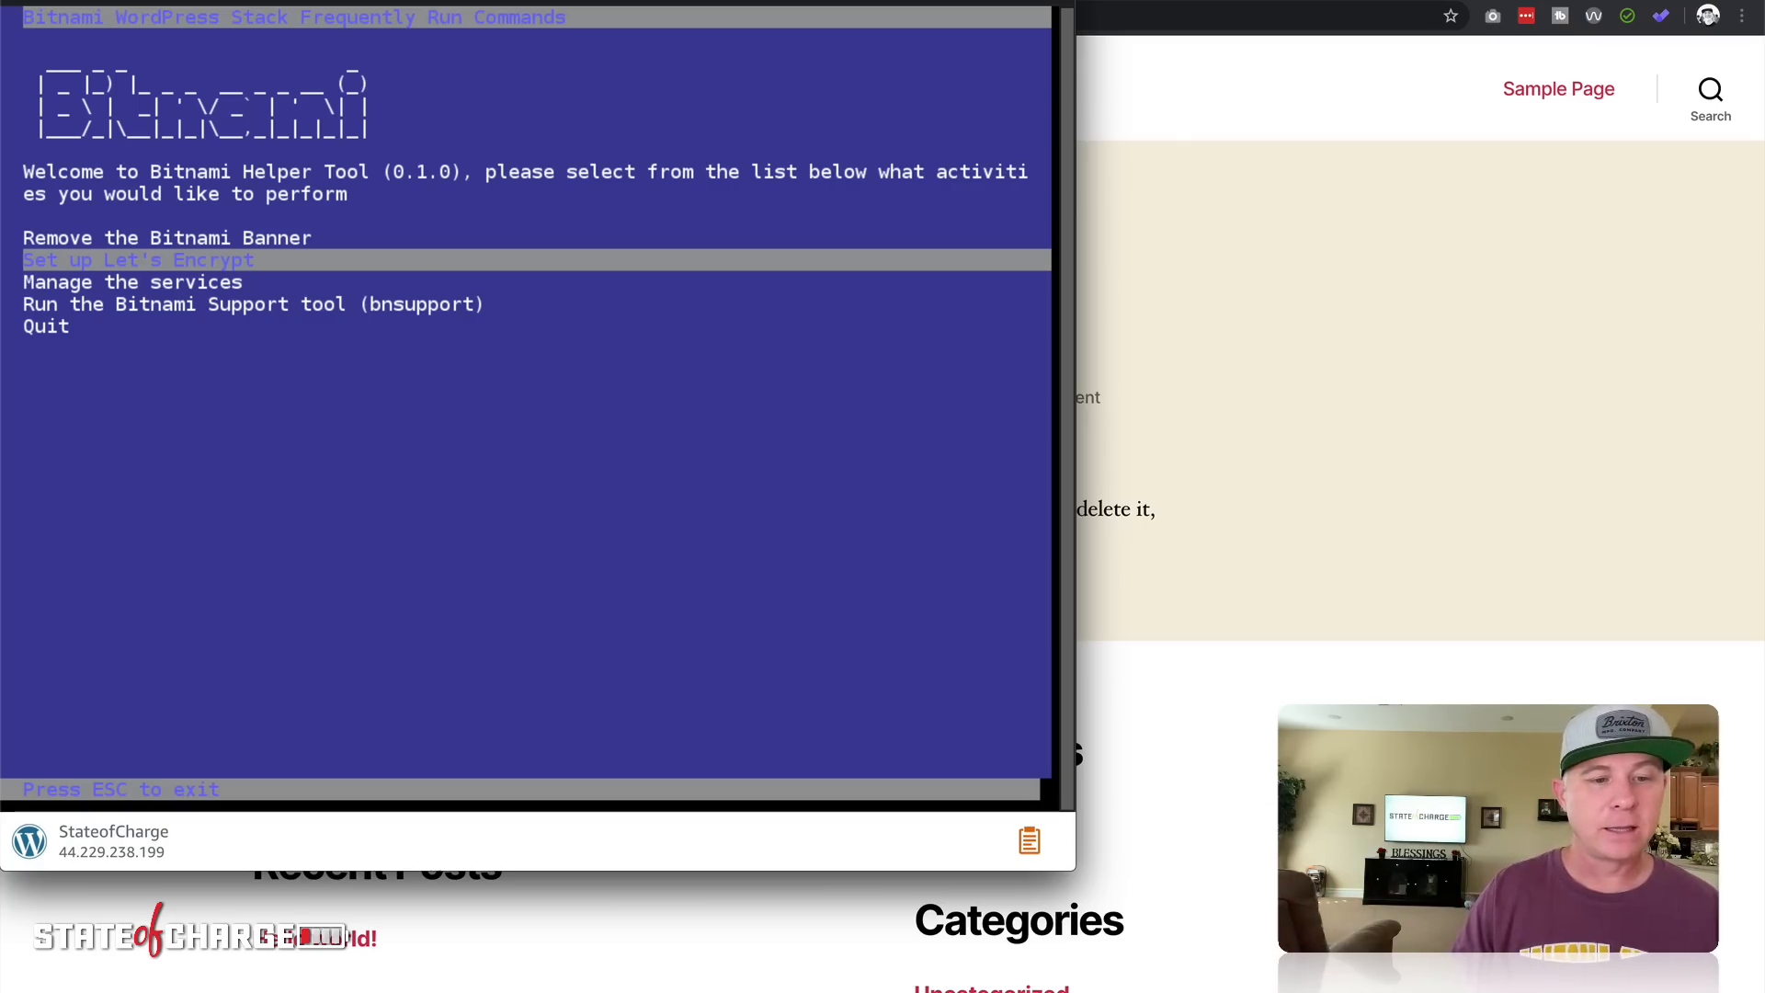
Run bncert-tool for soc.crowndns.com, declining www and enabling HTTP-to-HTTPS redirection.
key(Return)
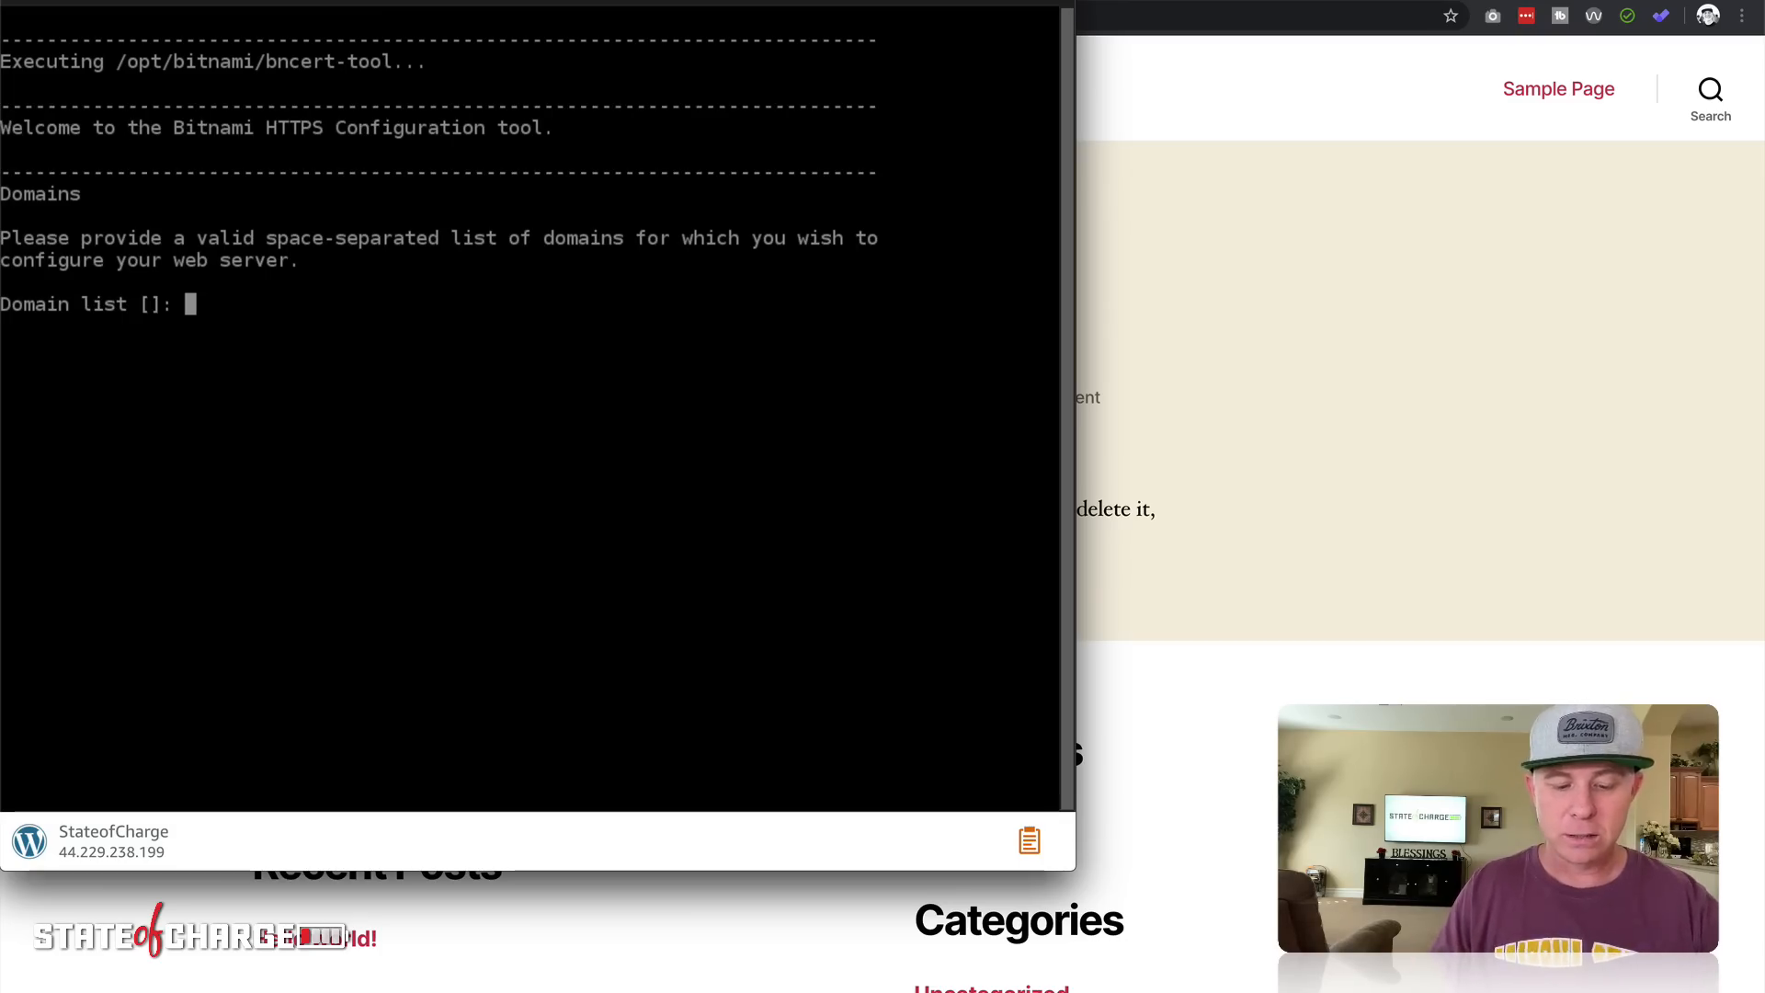
text(soc.)
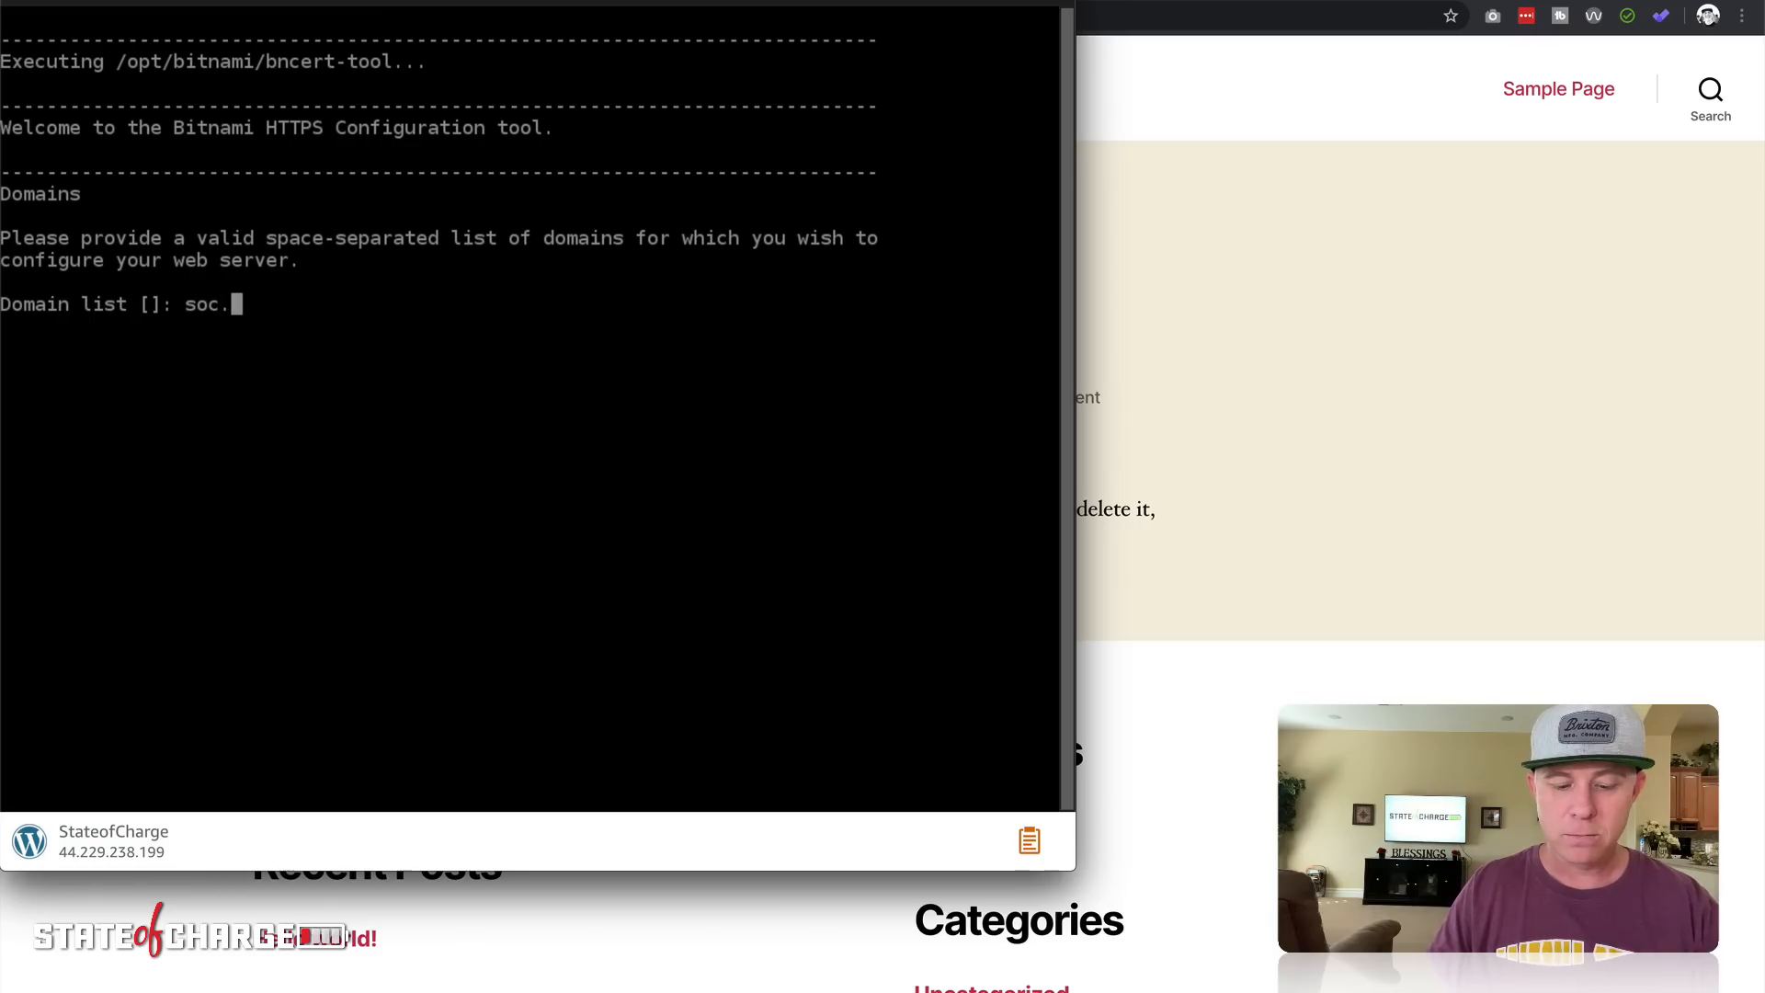
text(crowndn)
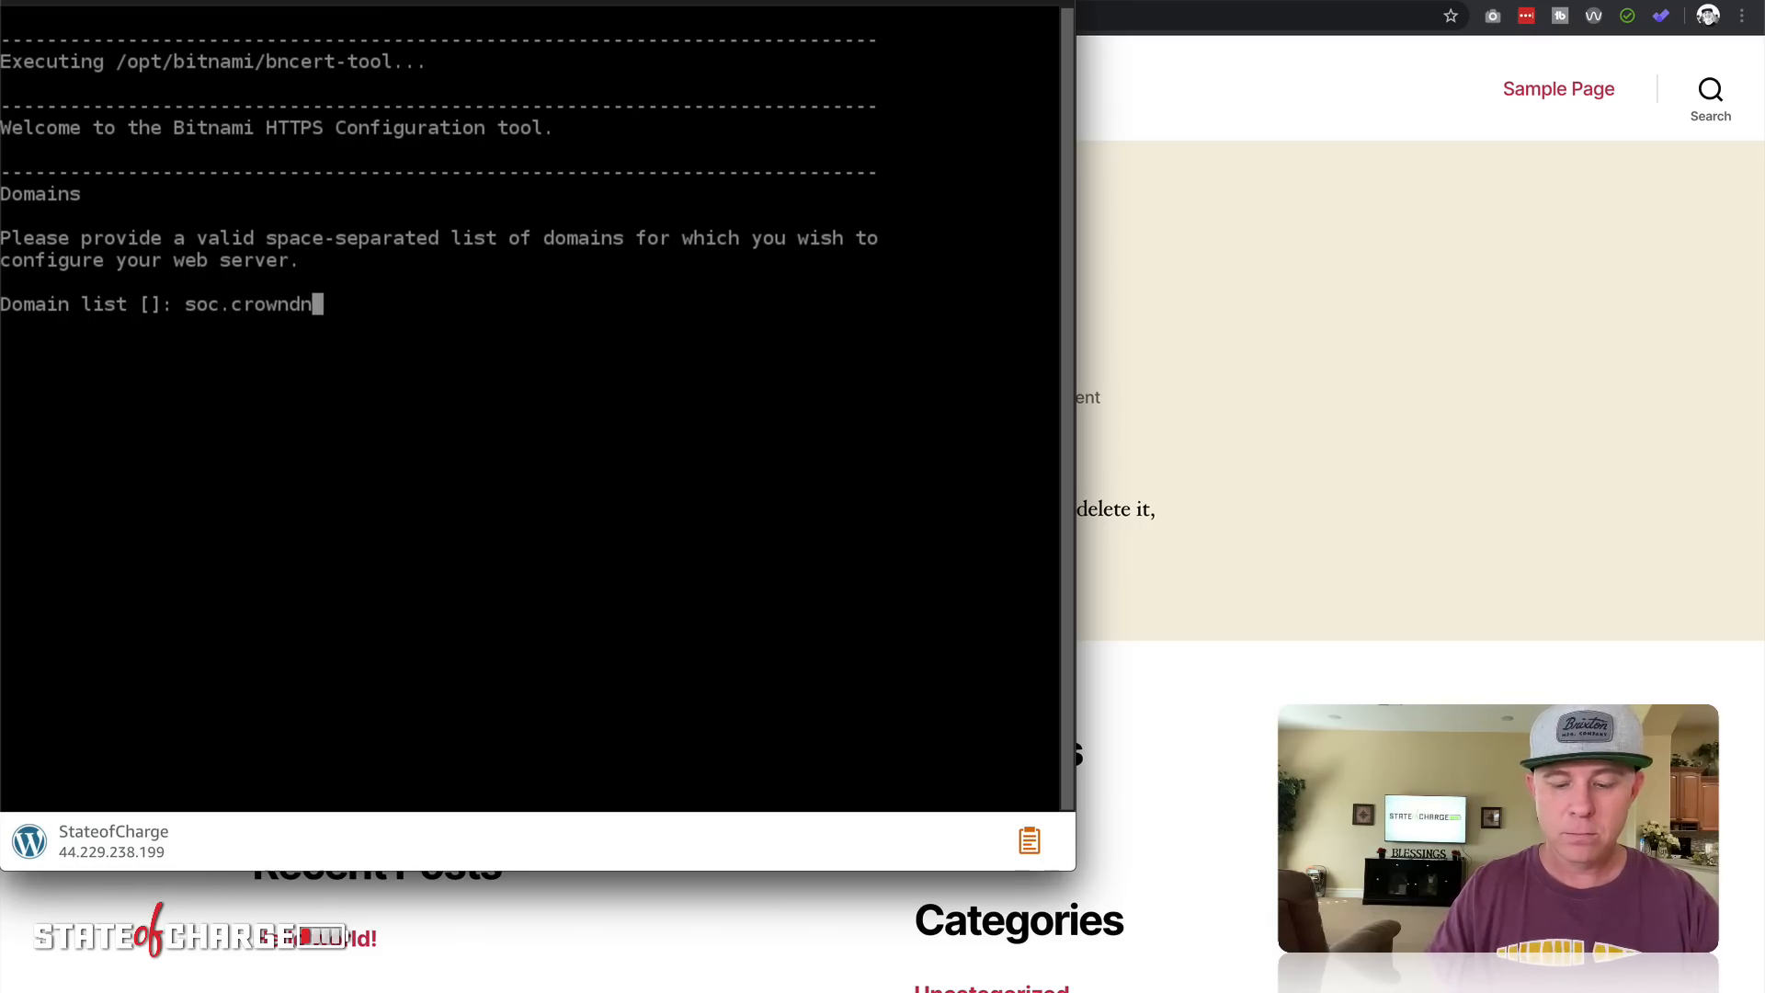
text(s.com)
key(Return)
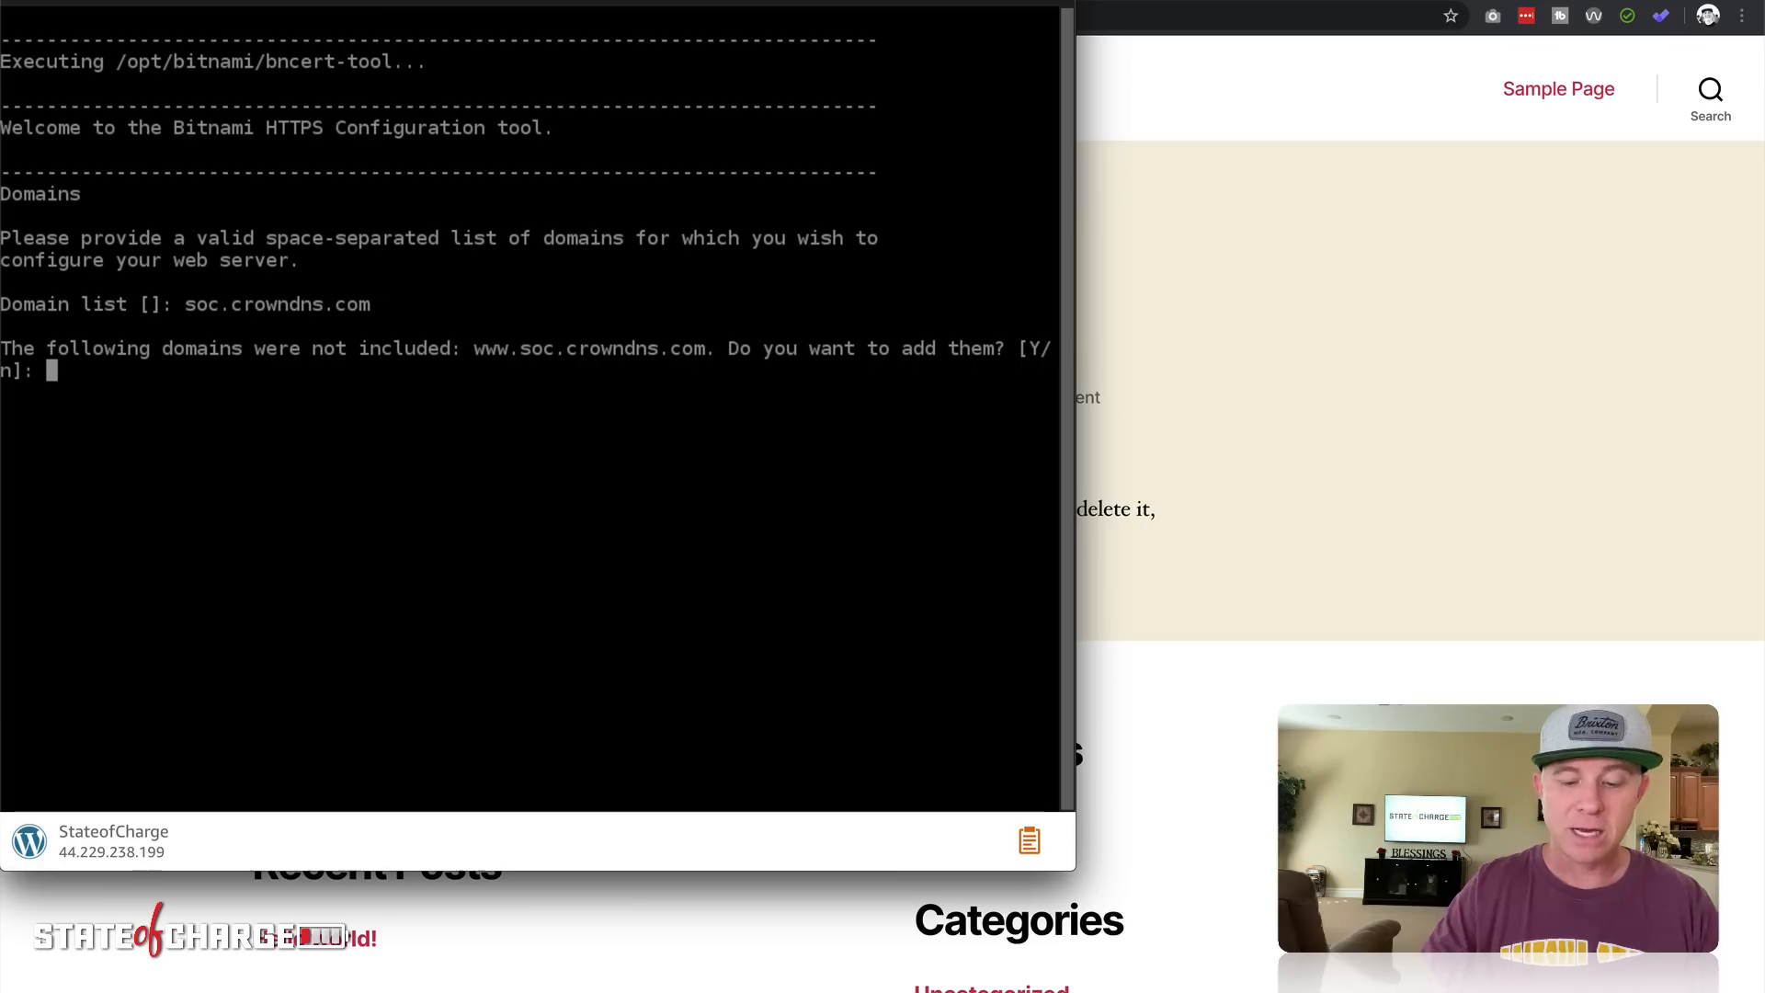
text(n)
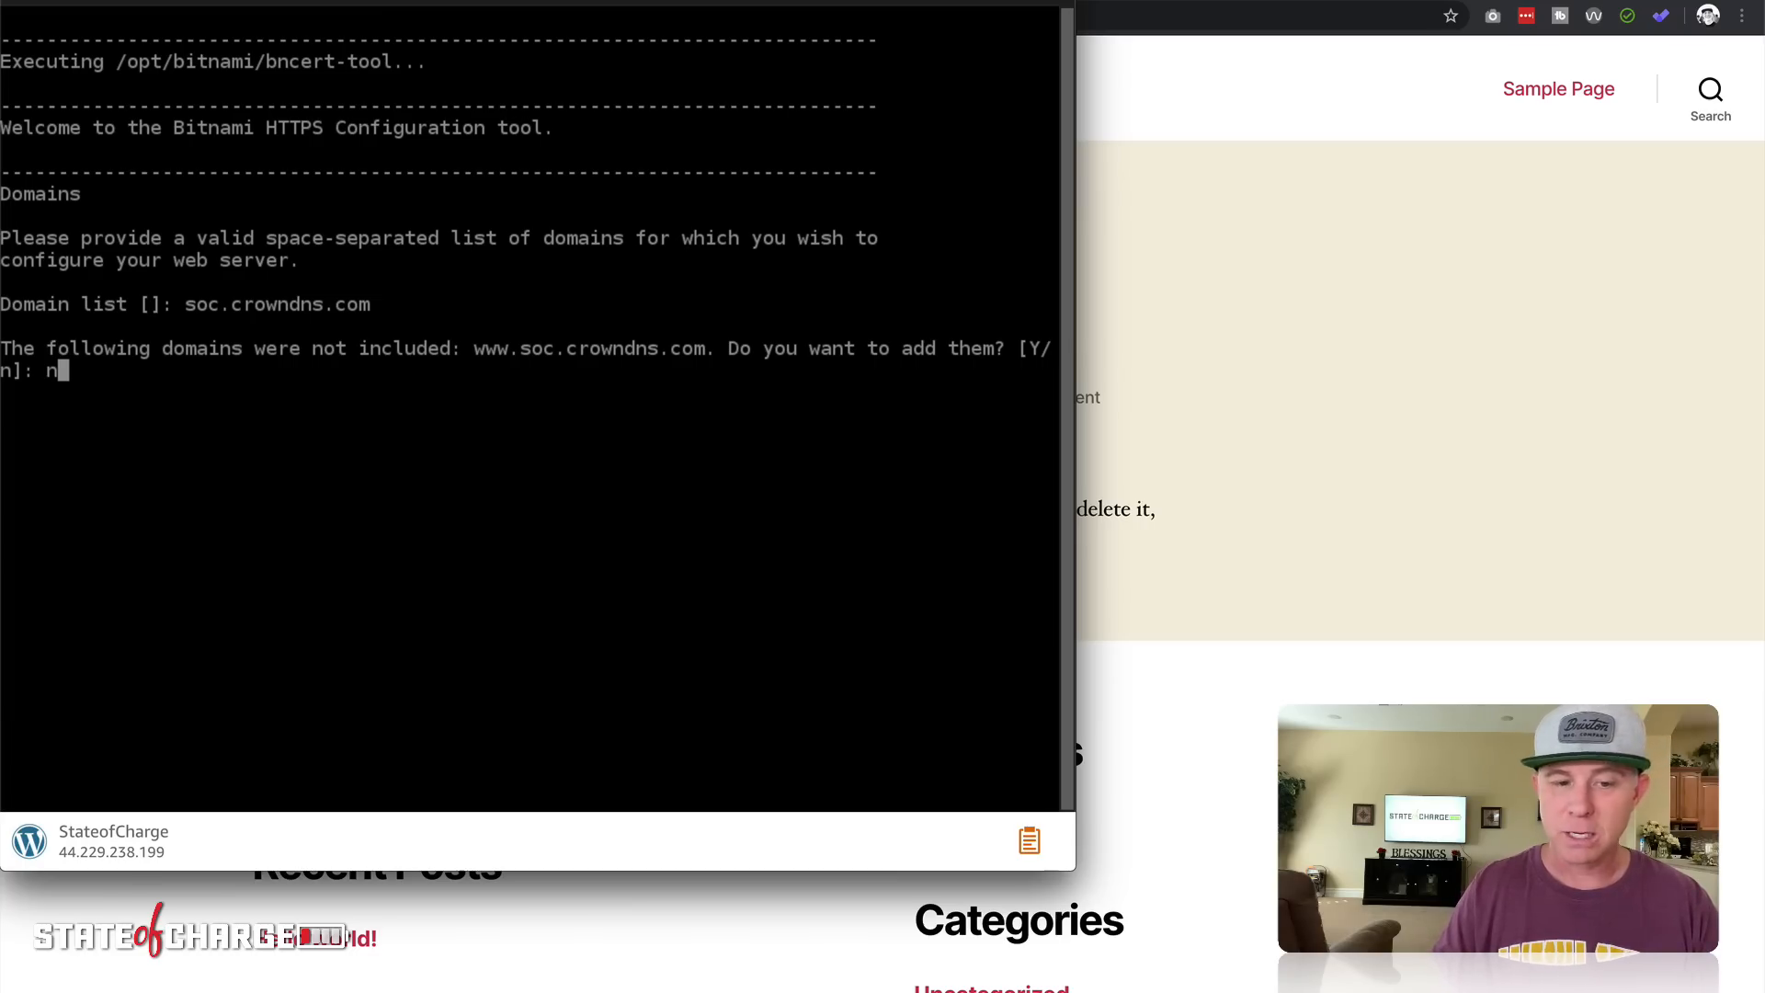
key(Return)
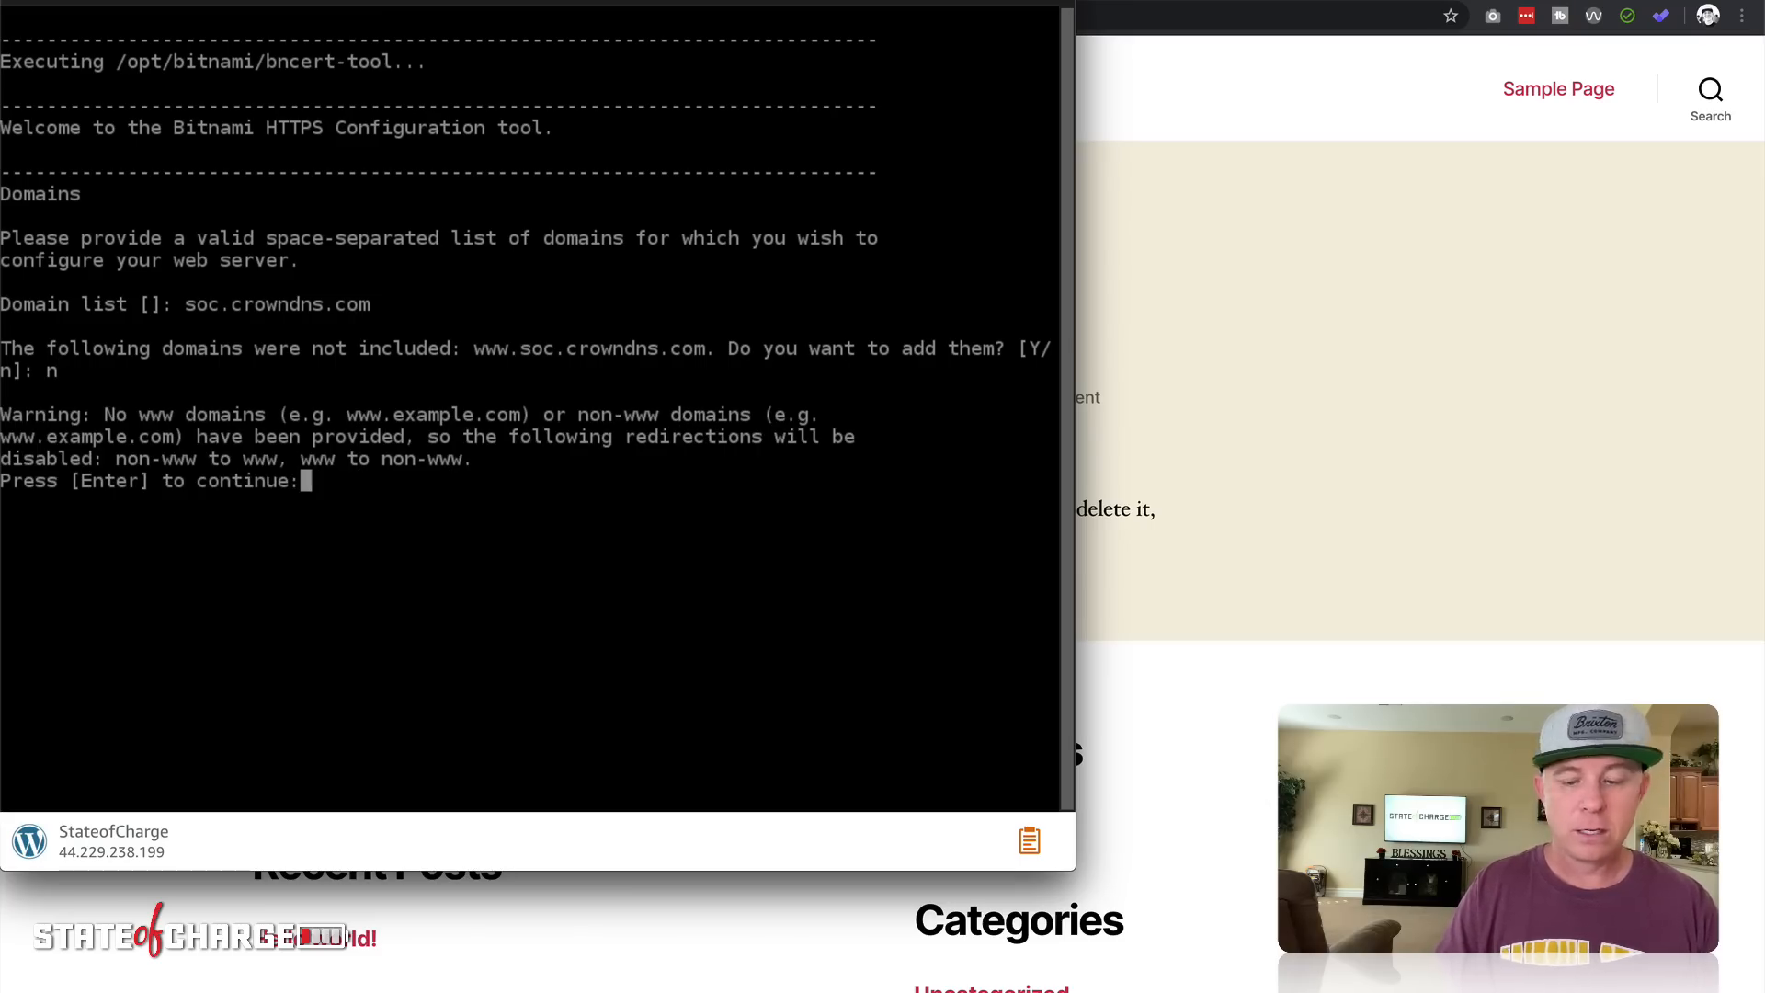
key(Return)
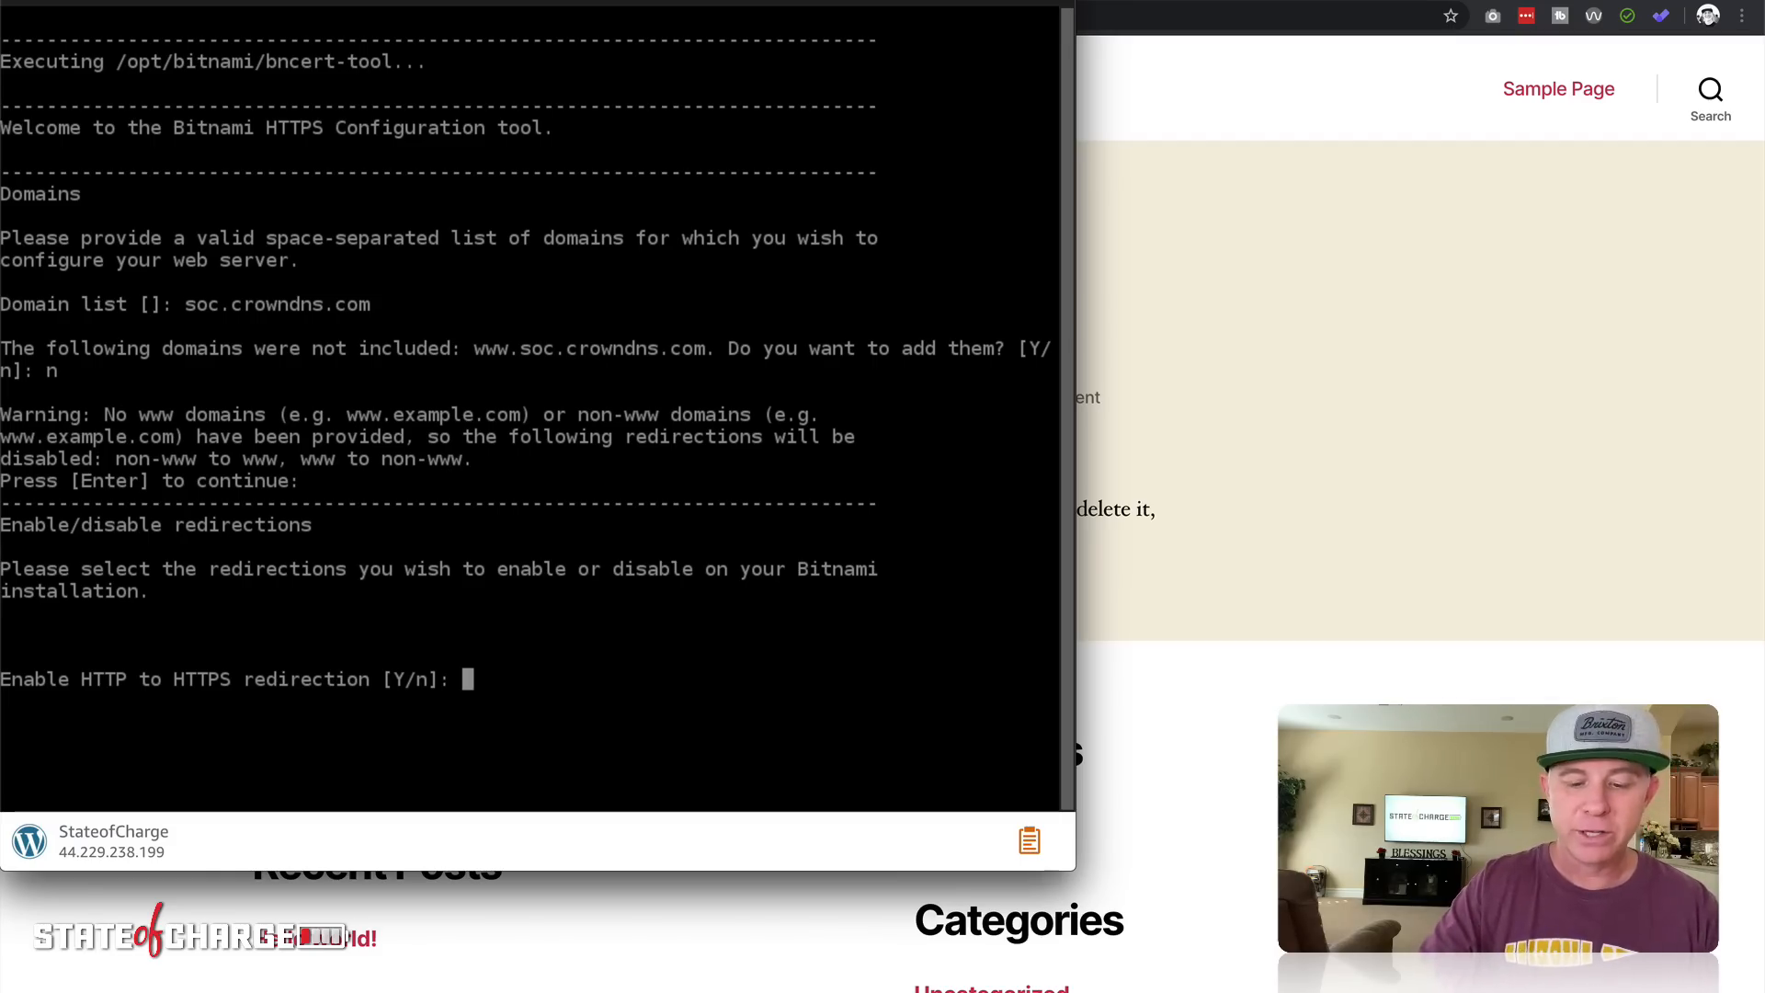
text(Y)
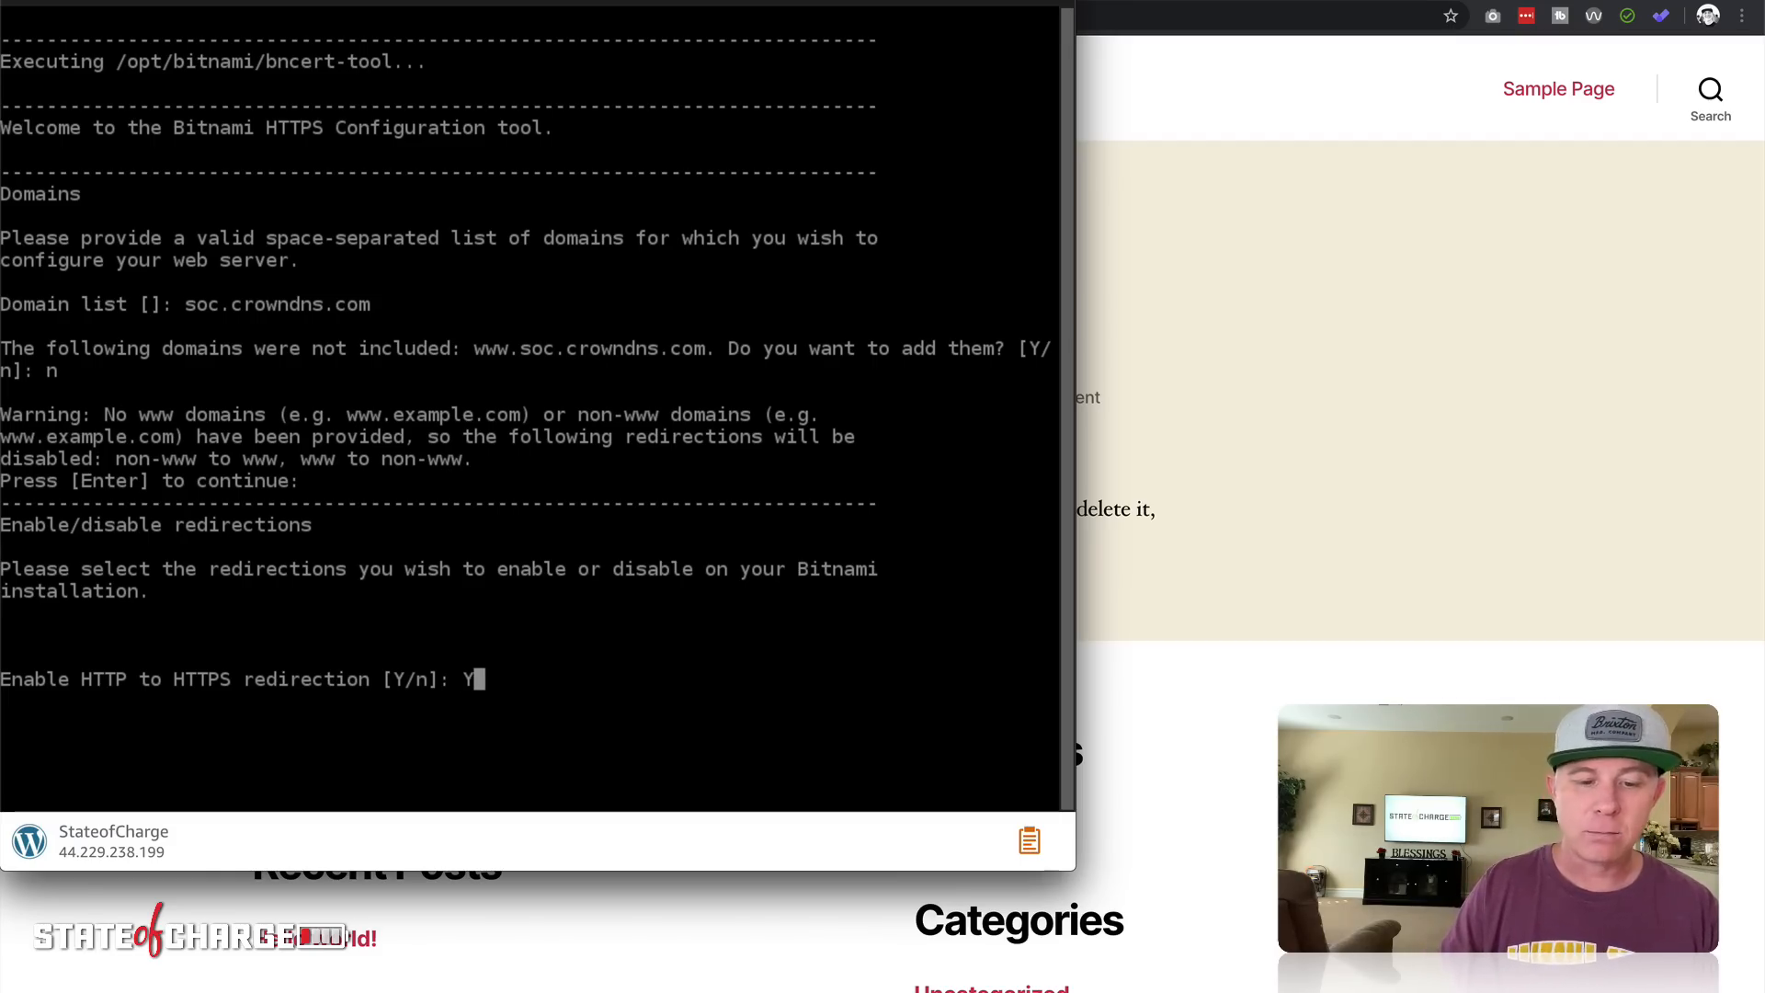
key(Return)
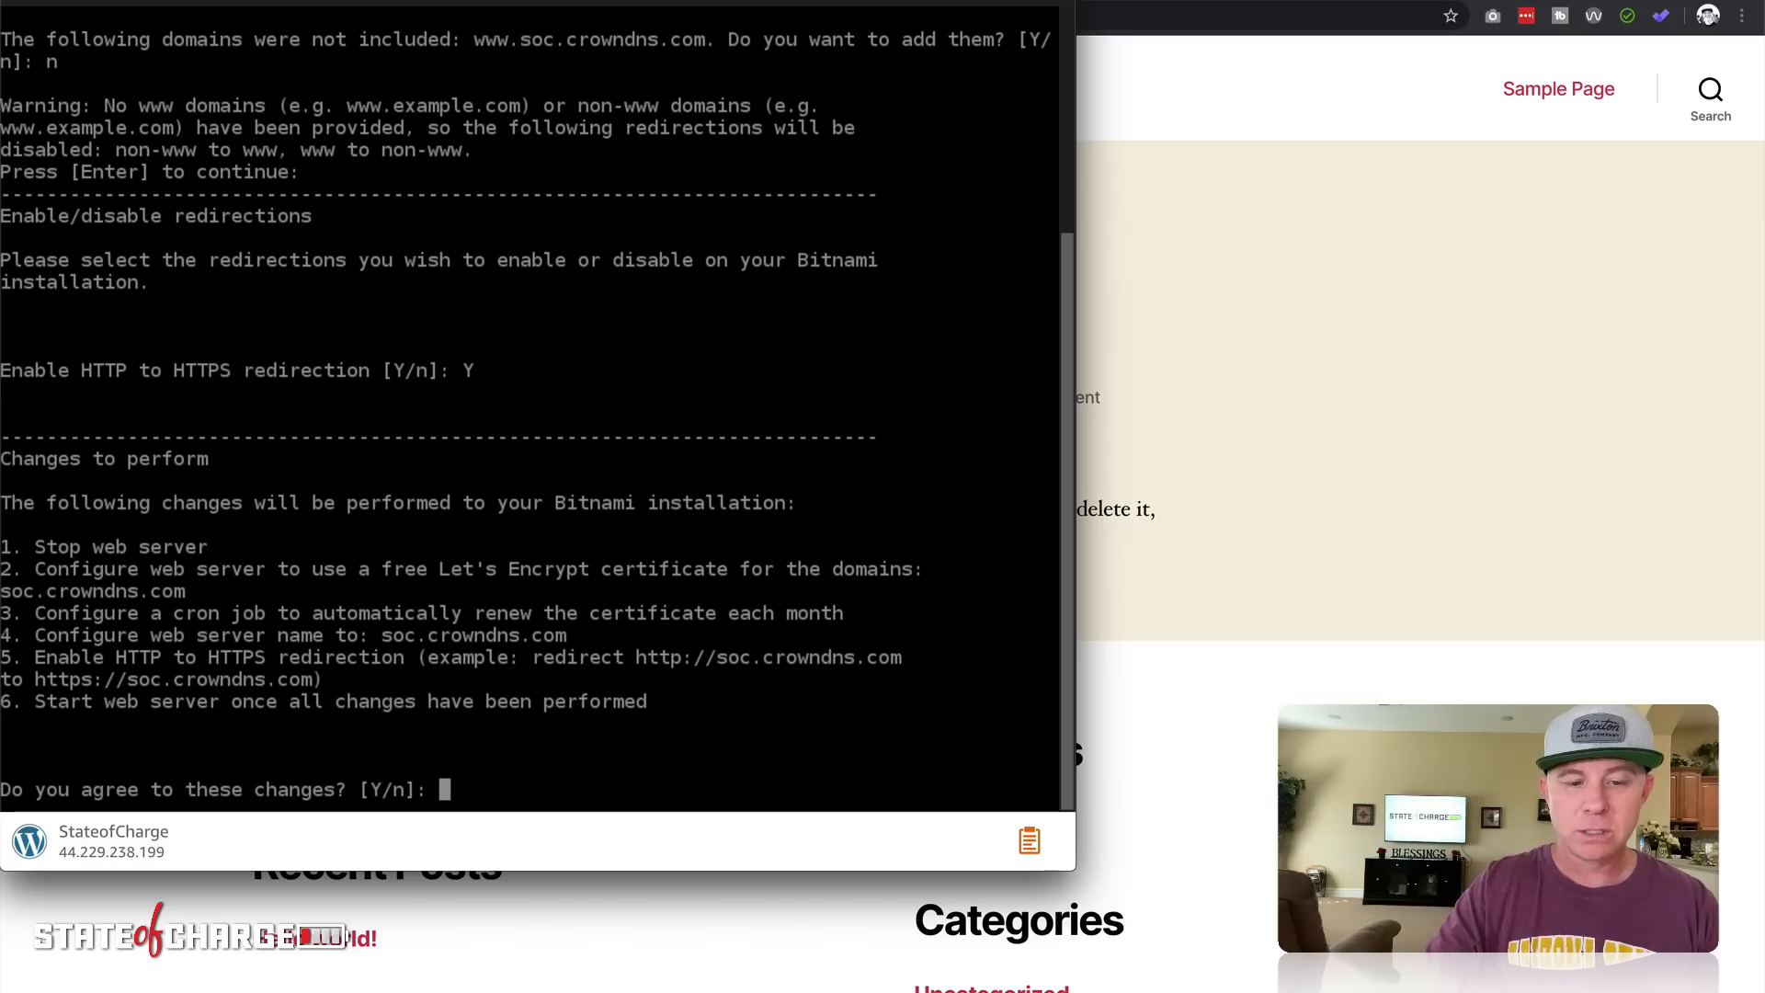
text(Y)
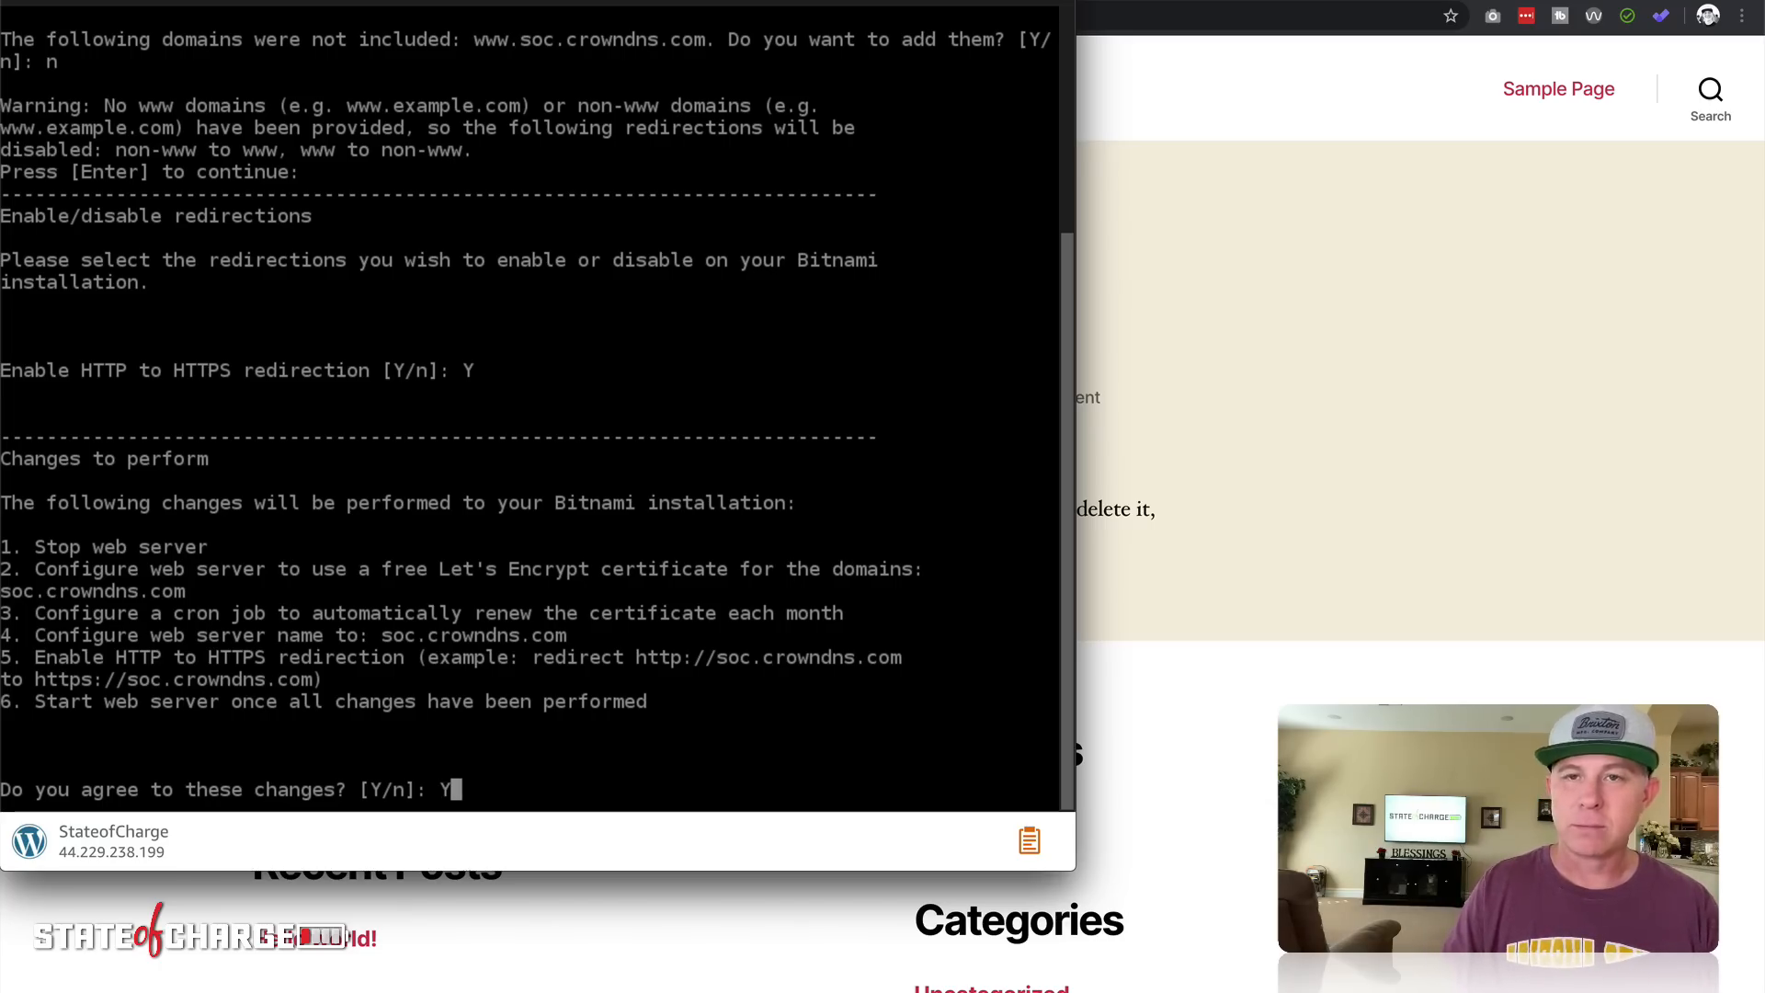
Agree to the changes, submit the contact email, accept the Subscriber Agreement and confirm Success.
key(Return)
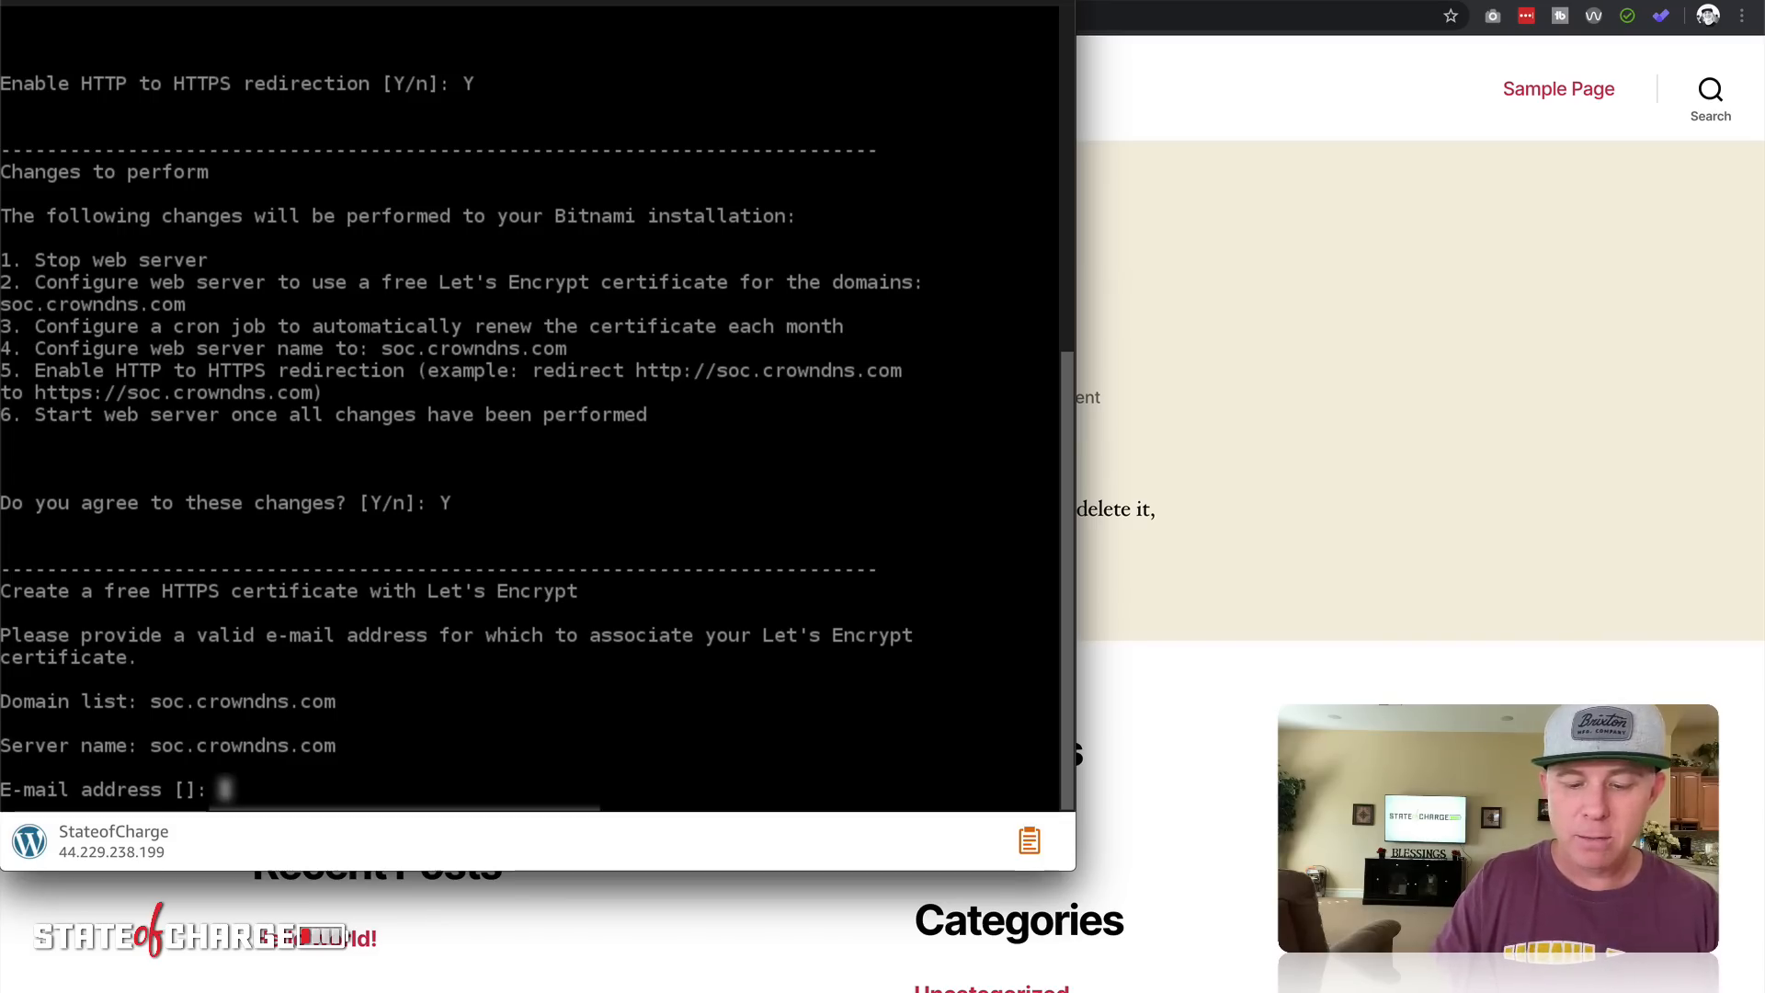
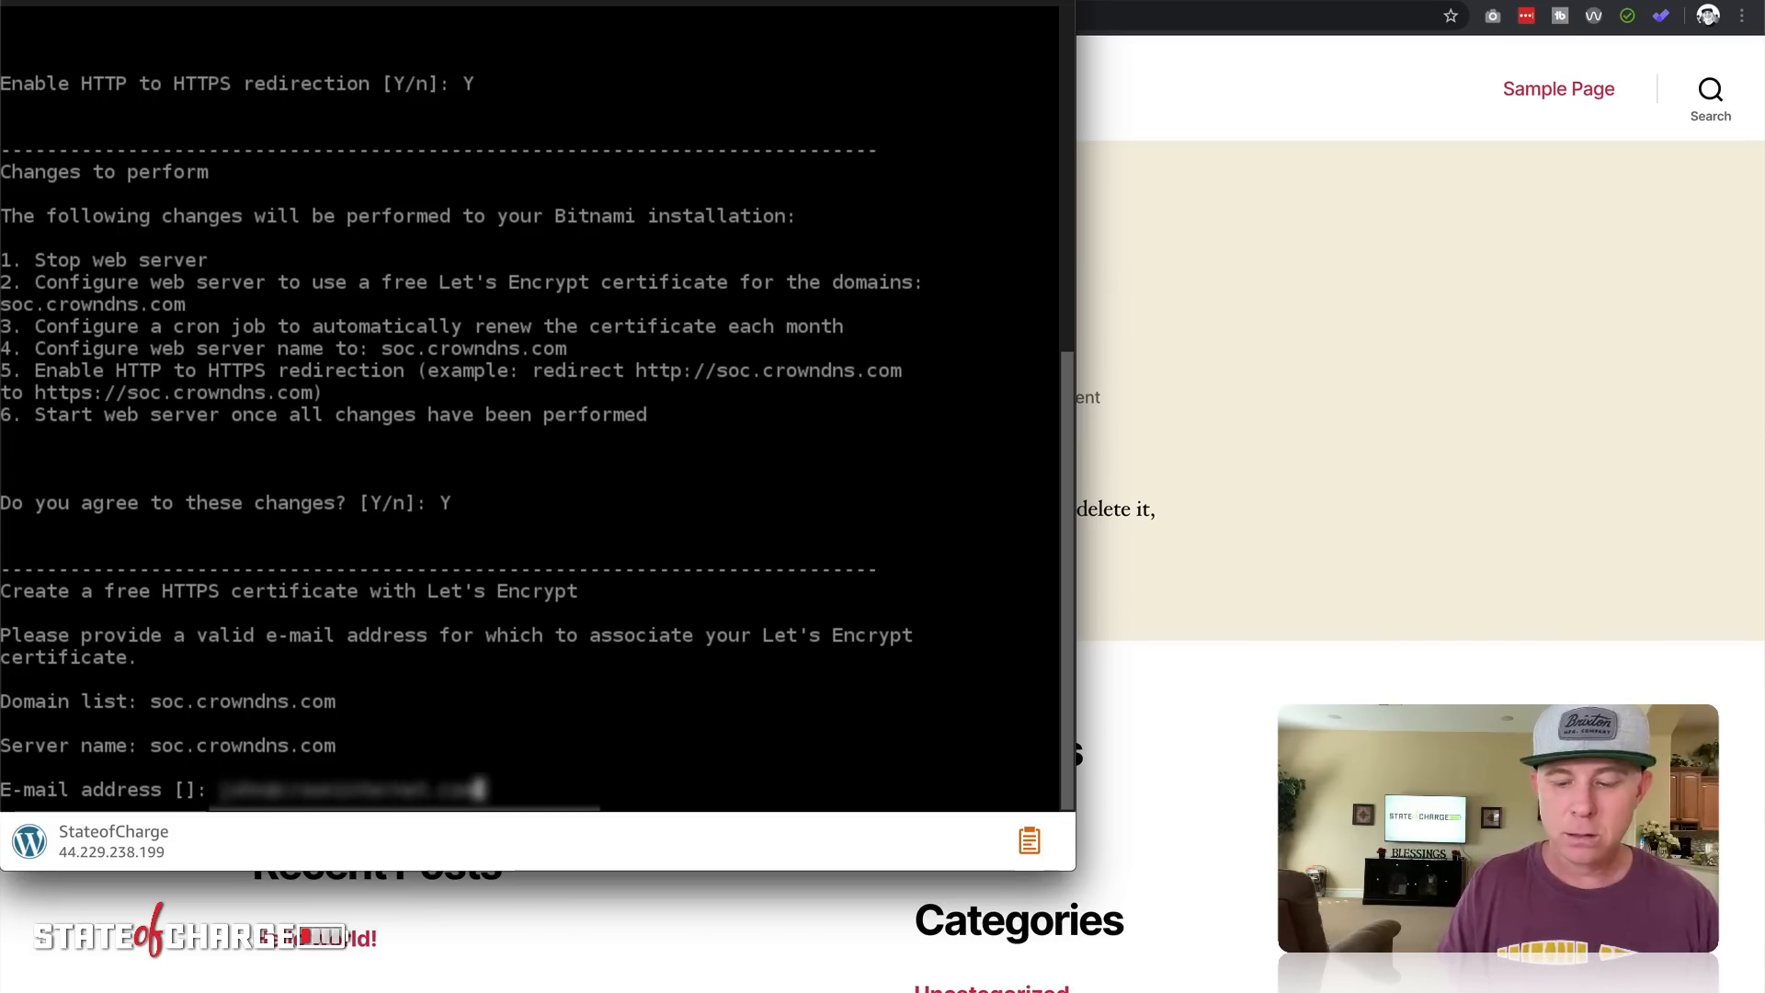
key(Return)
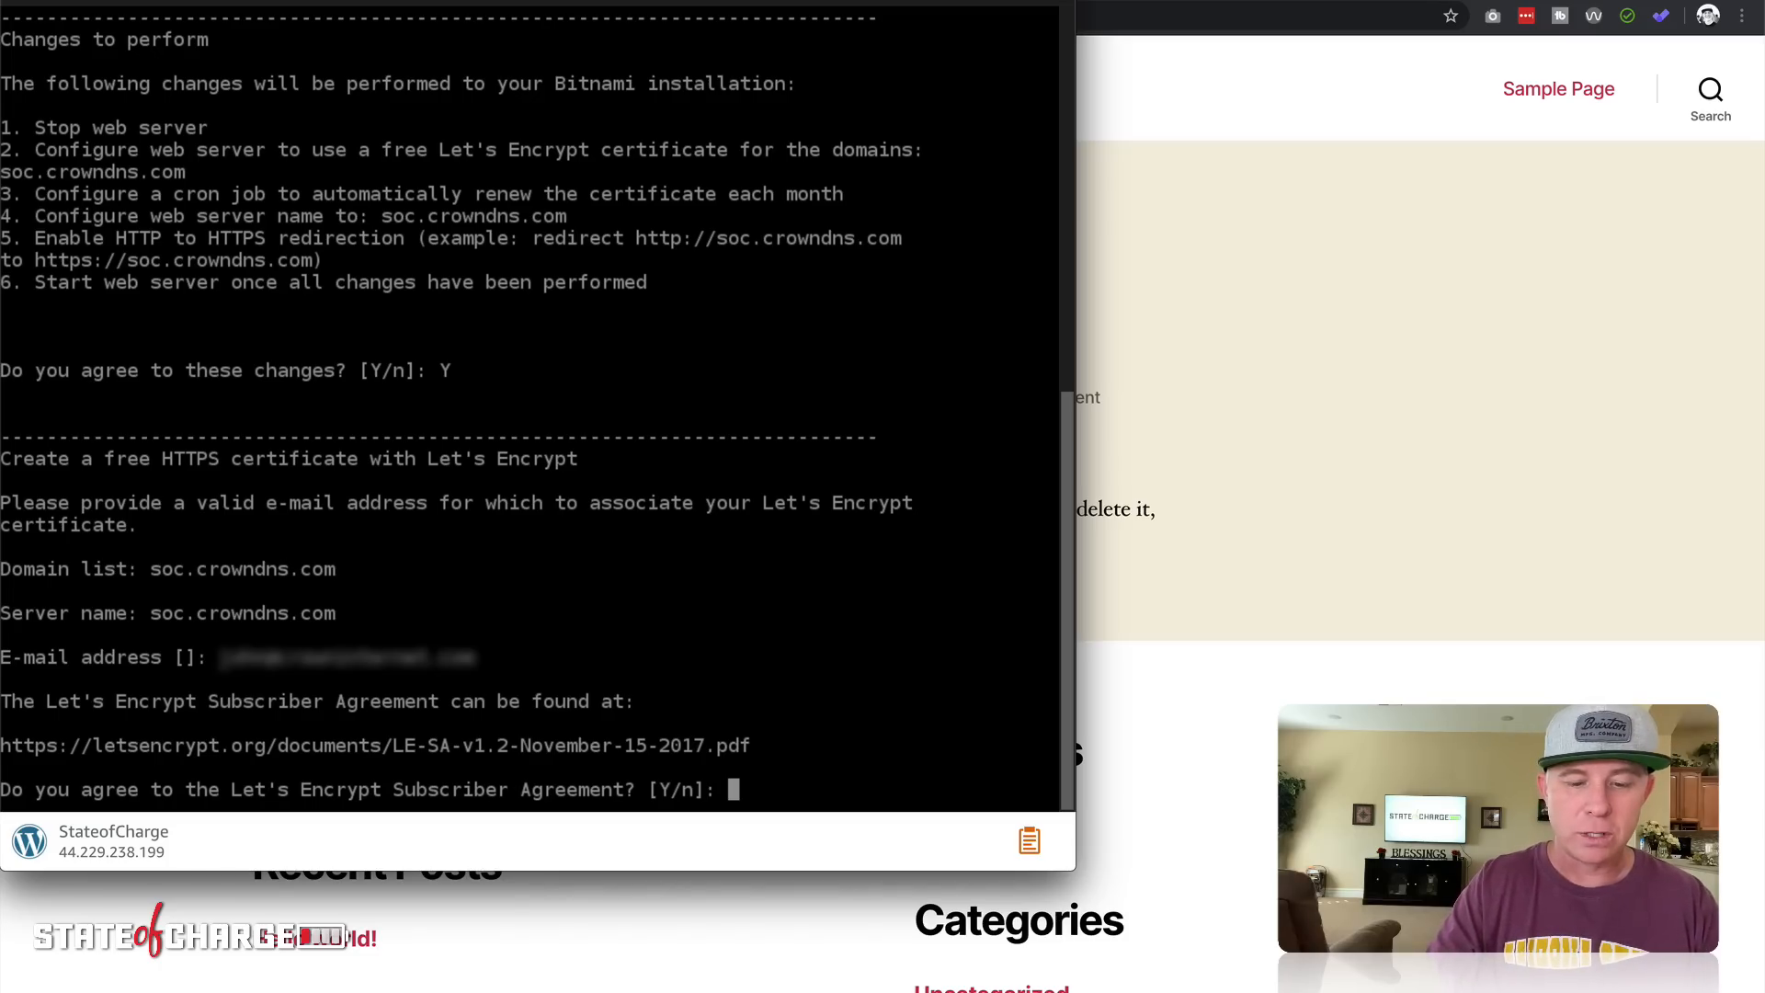
text(Y)
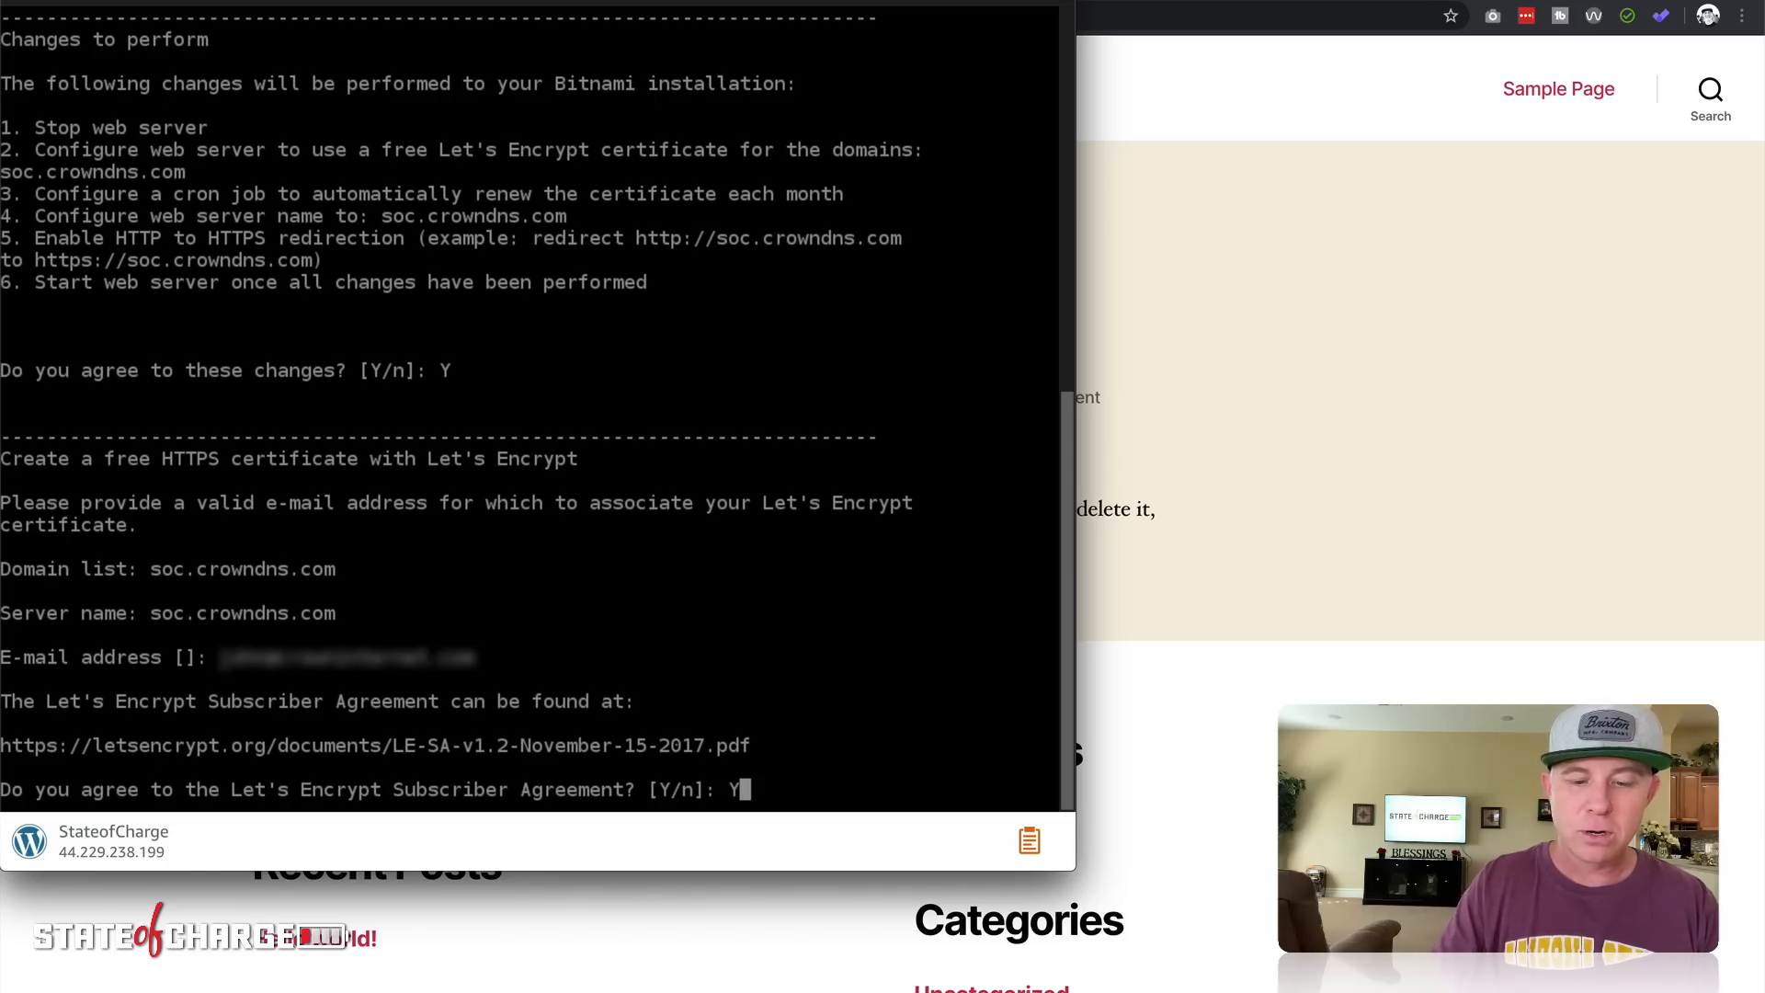
key(Return)
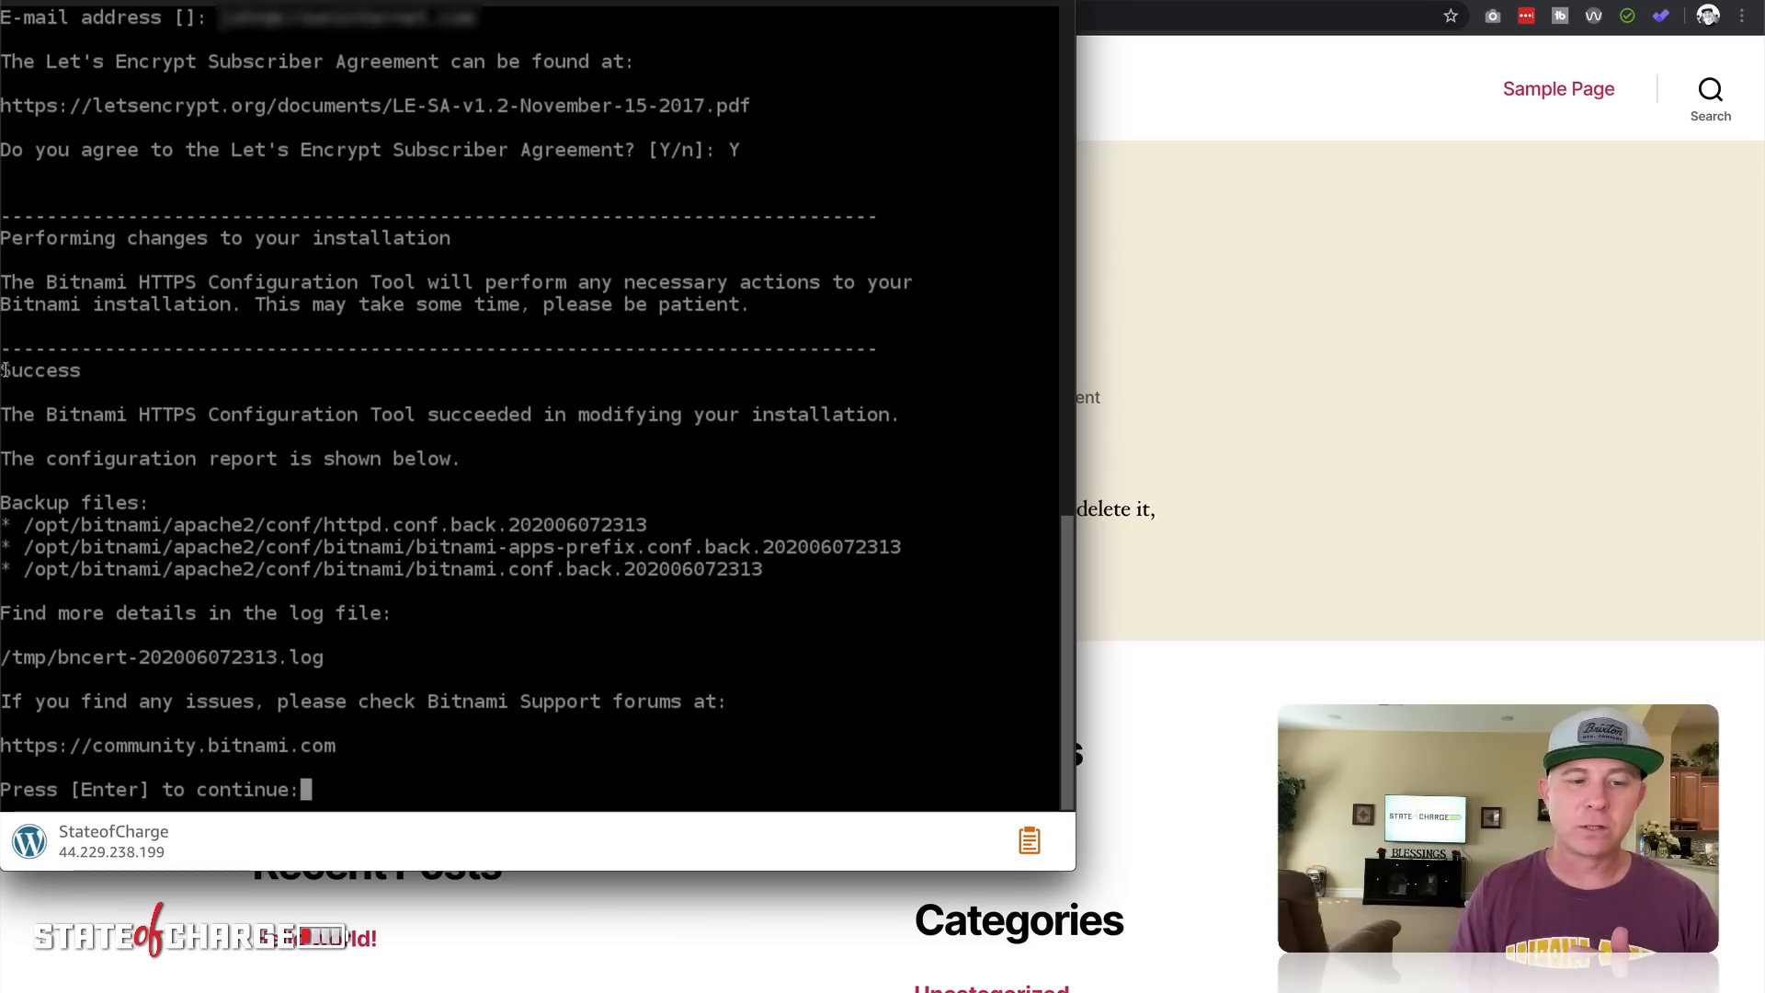
drag(5, 370, 138, 422)
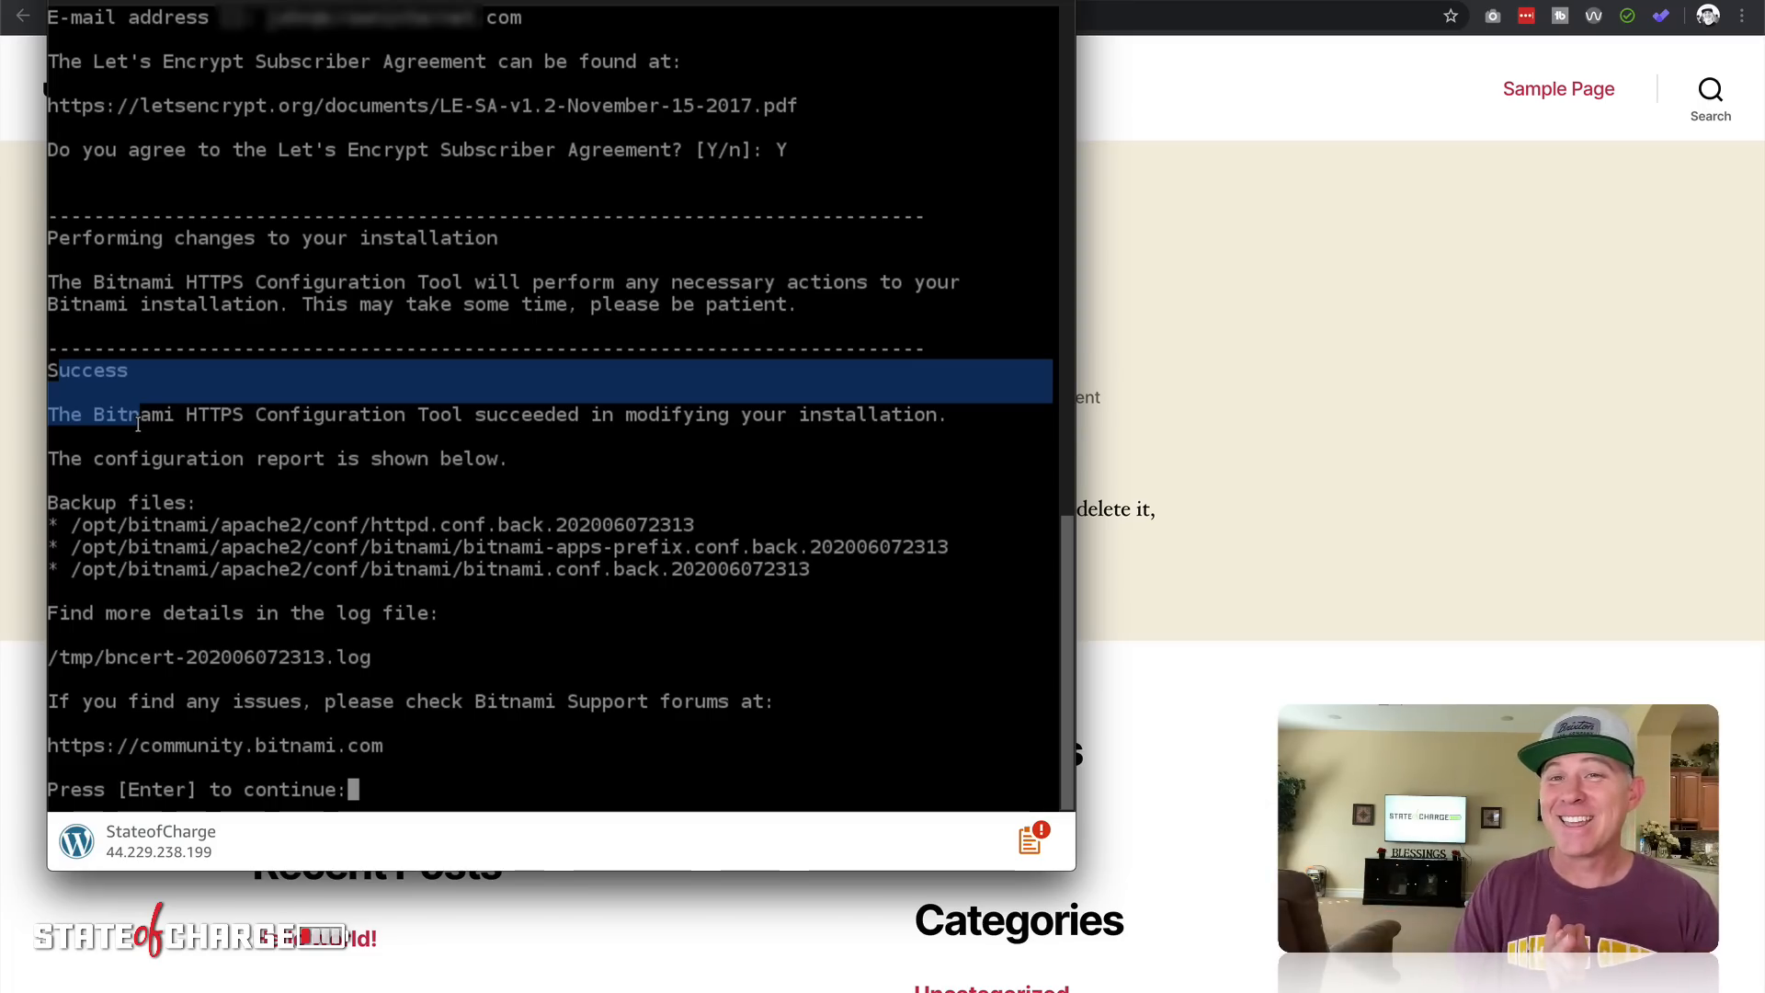
key(Return)
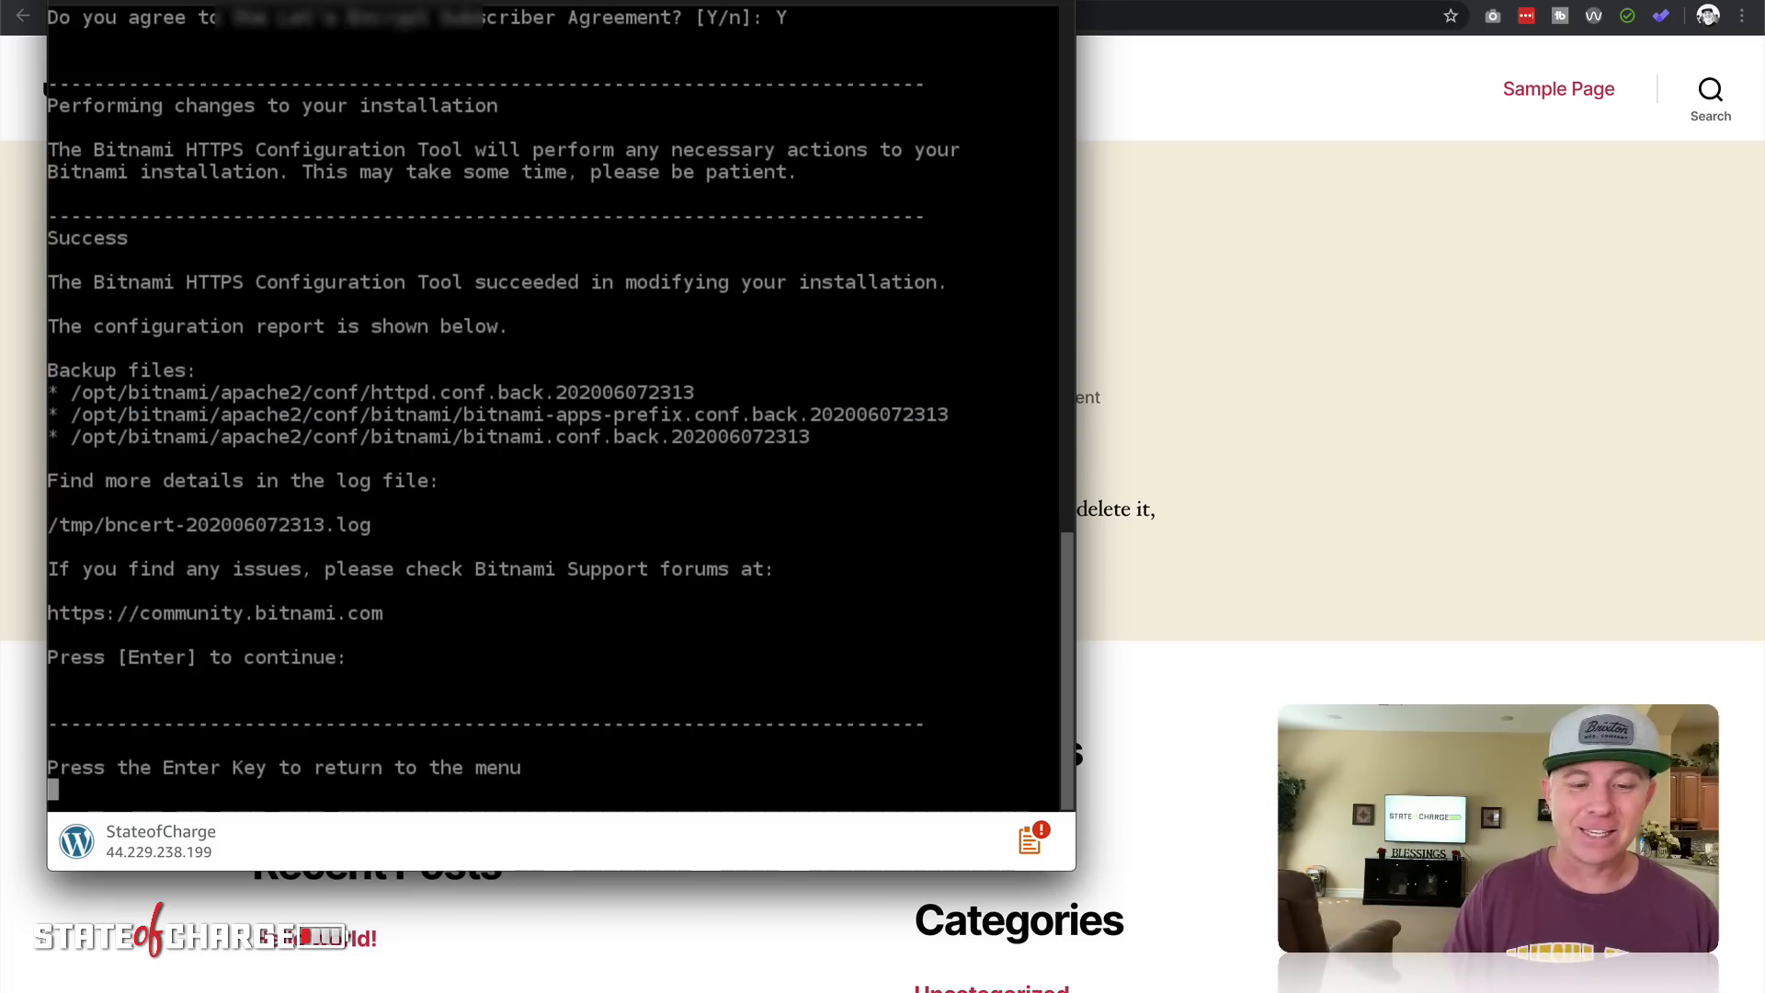
Close the SSH terminal and load the blog at soc.crowndns.com in Chrome.
click(1407, 675)
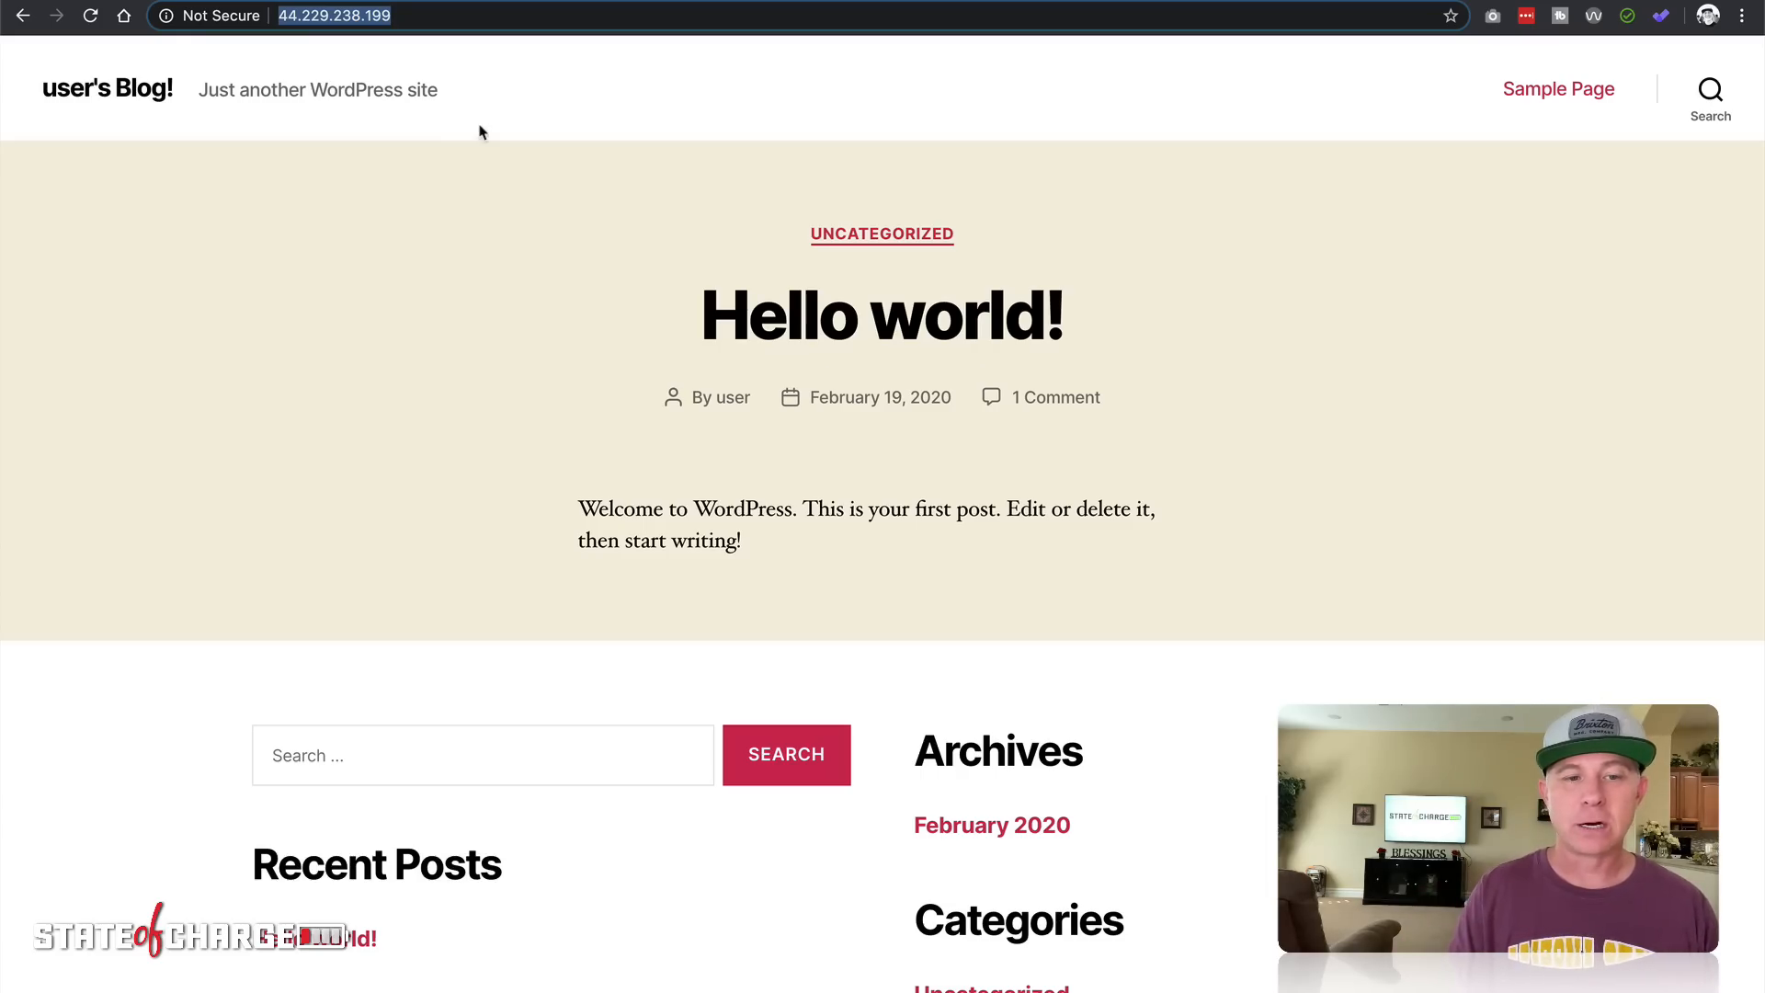
click(279, 20)
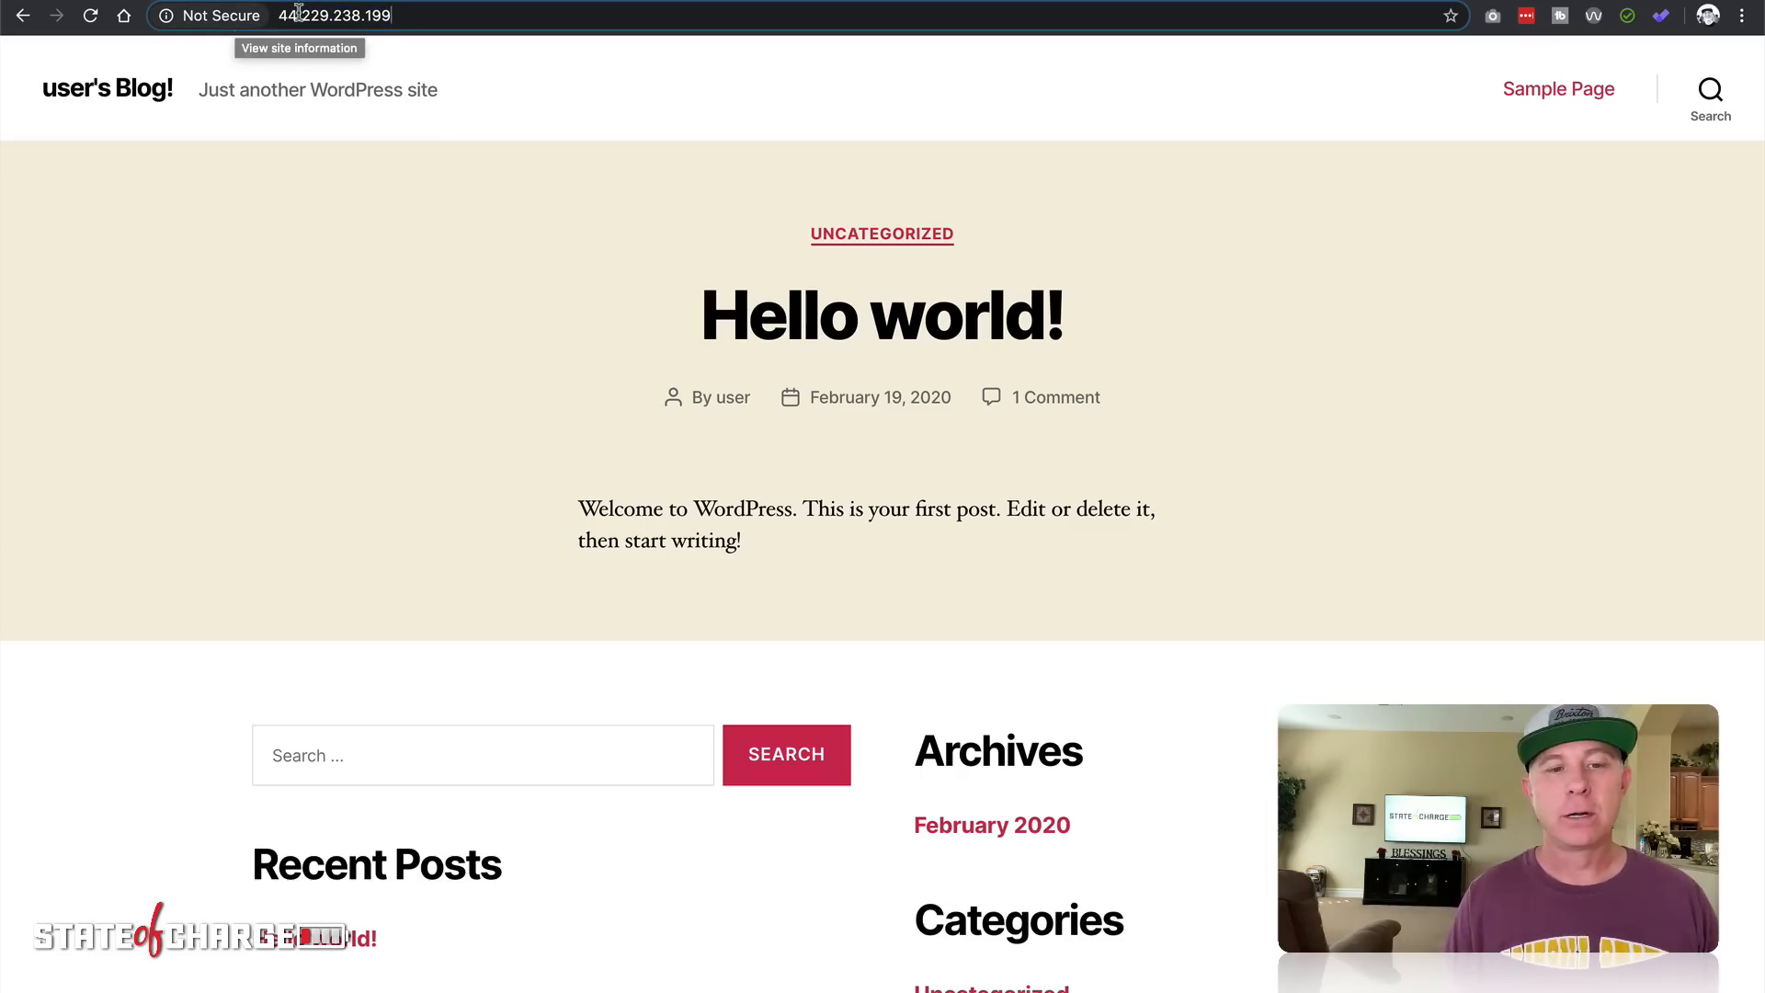
click(318, 15)
key(BackSpace)
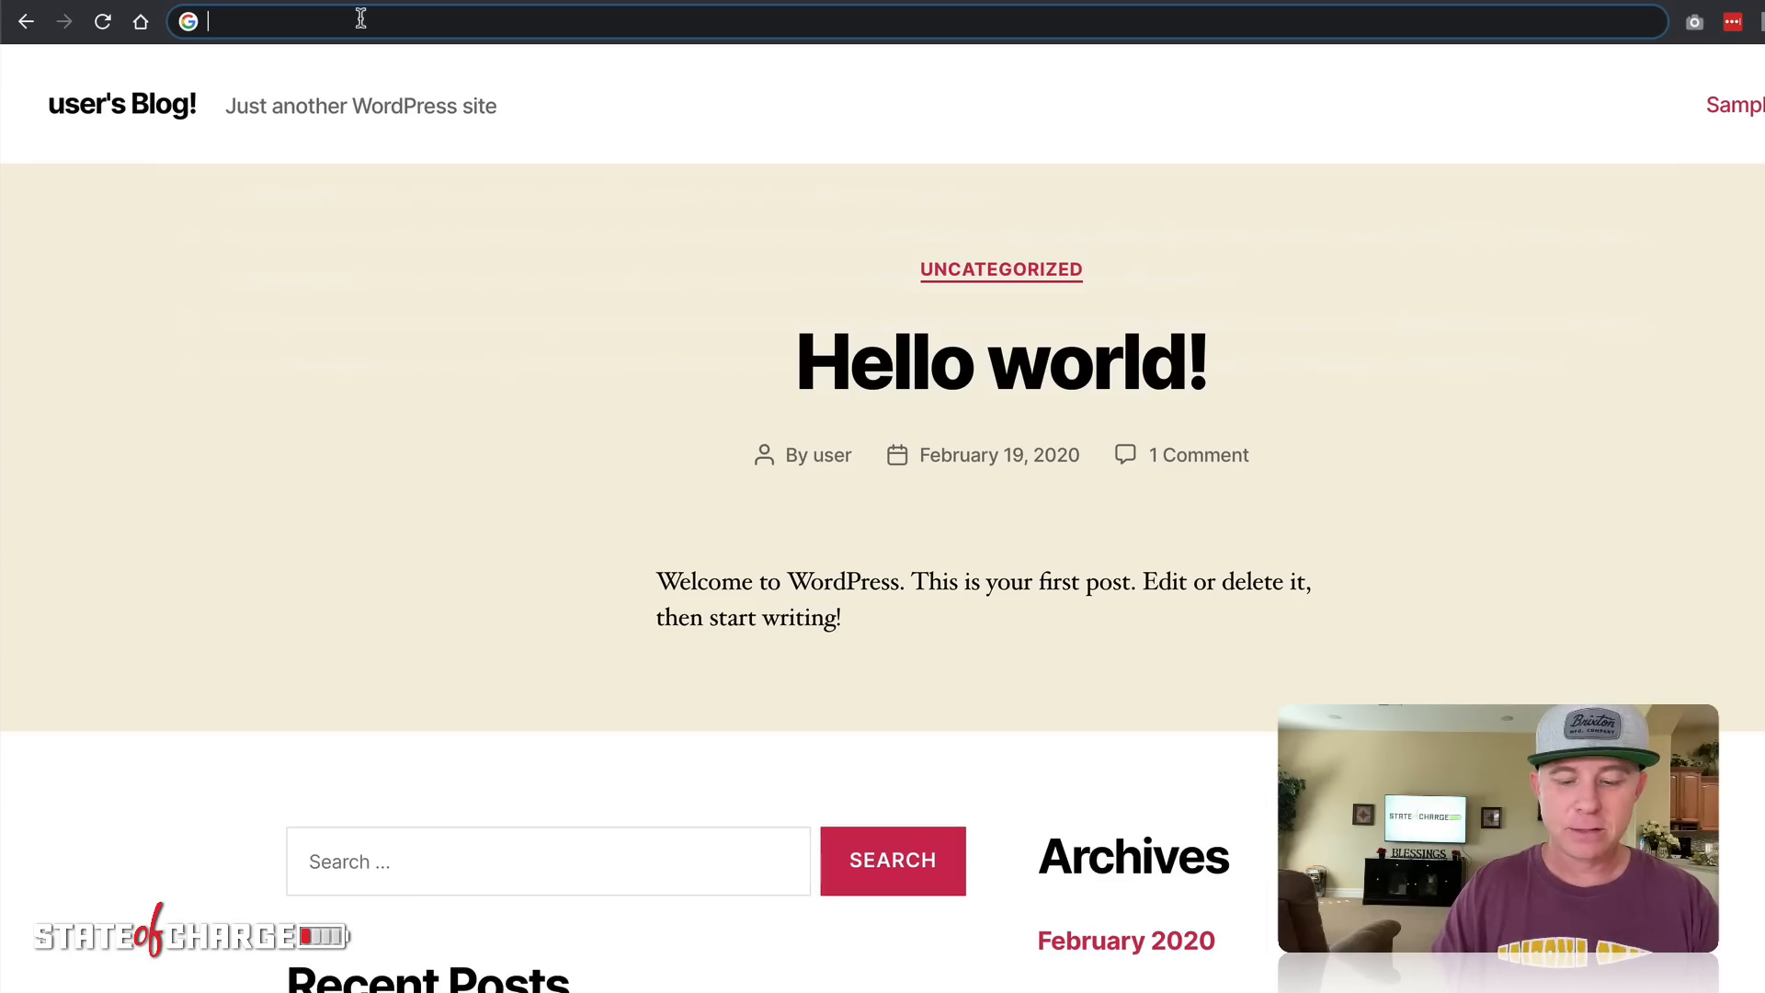
text(soc.)
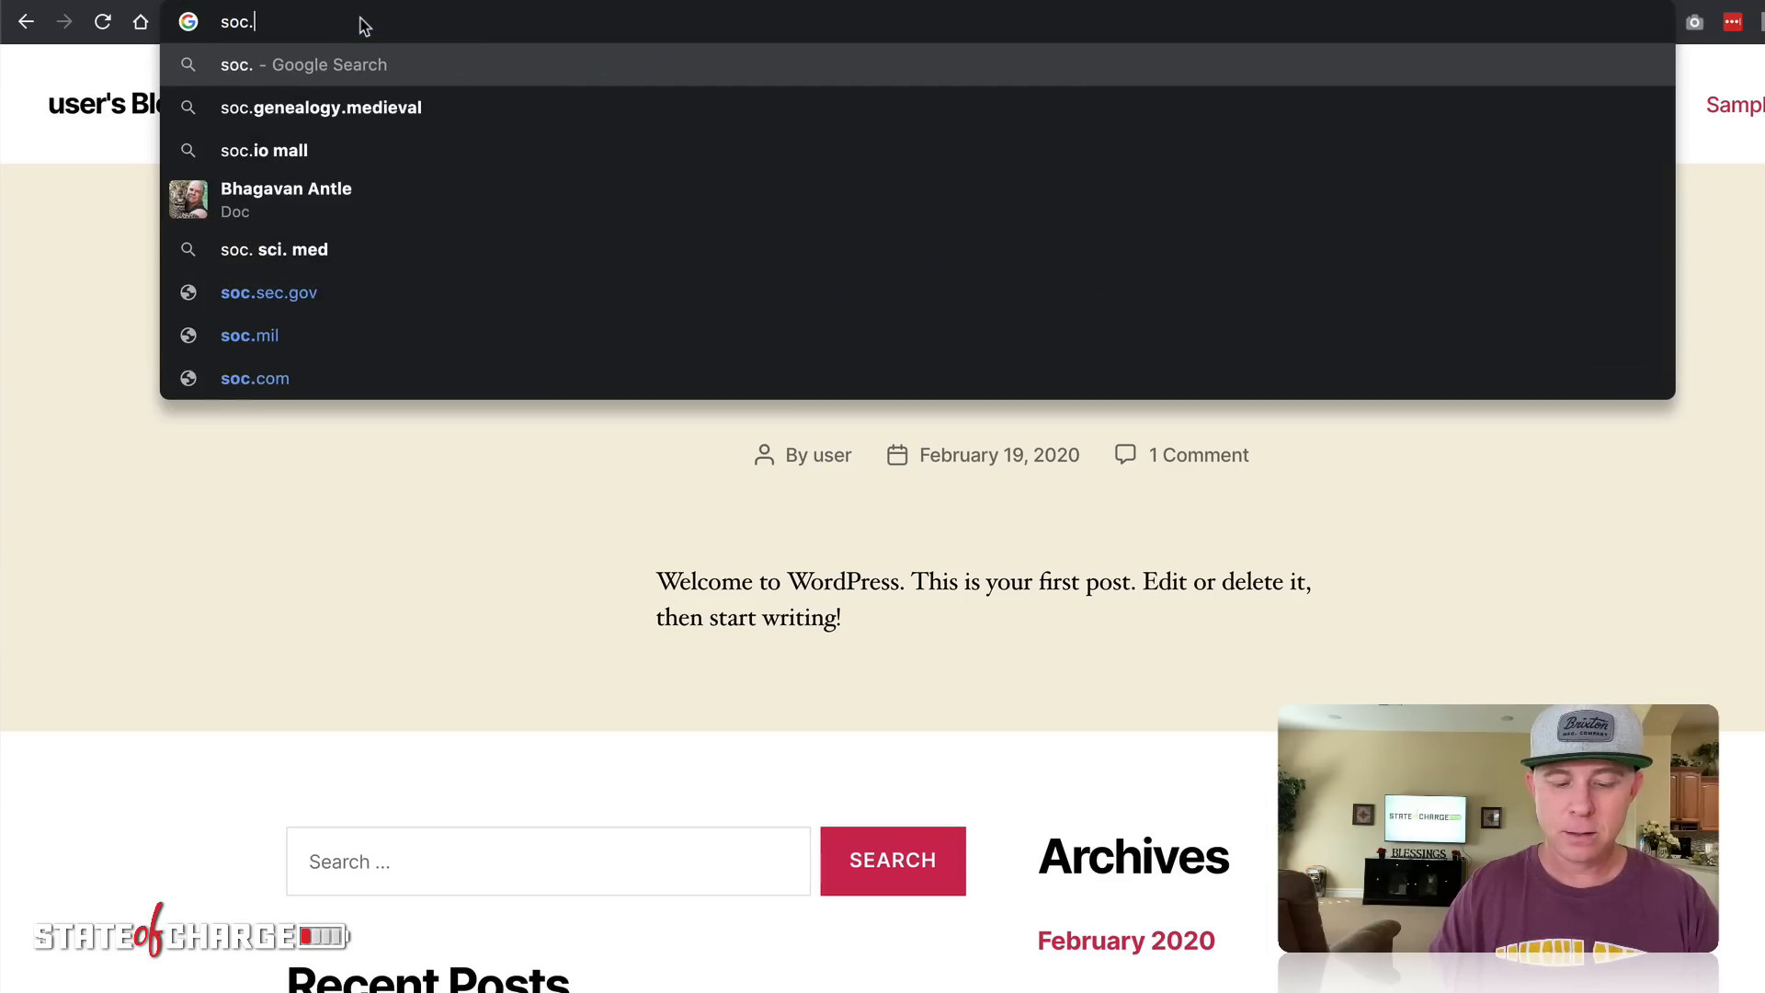
text(crowndns)
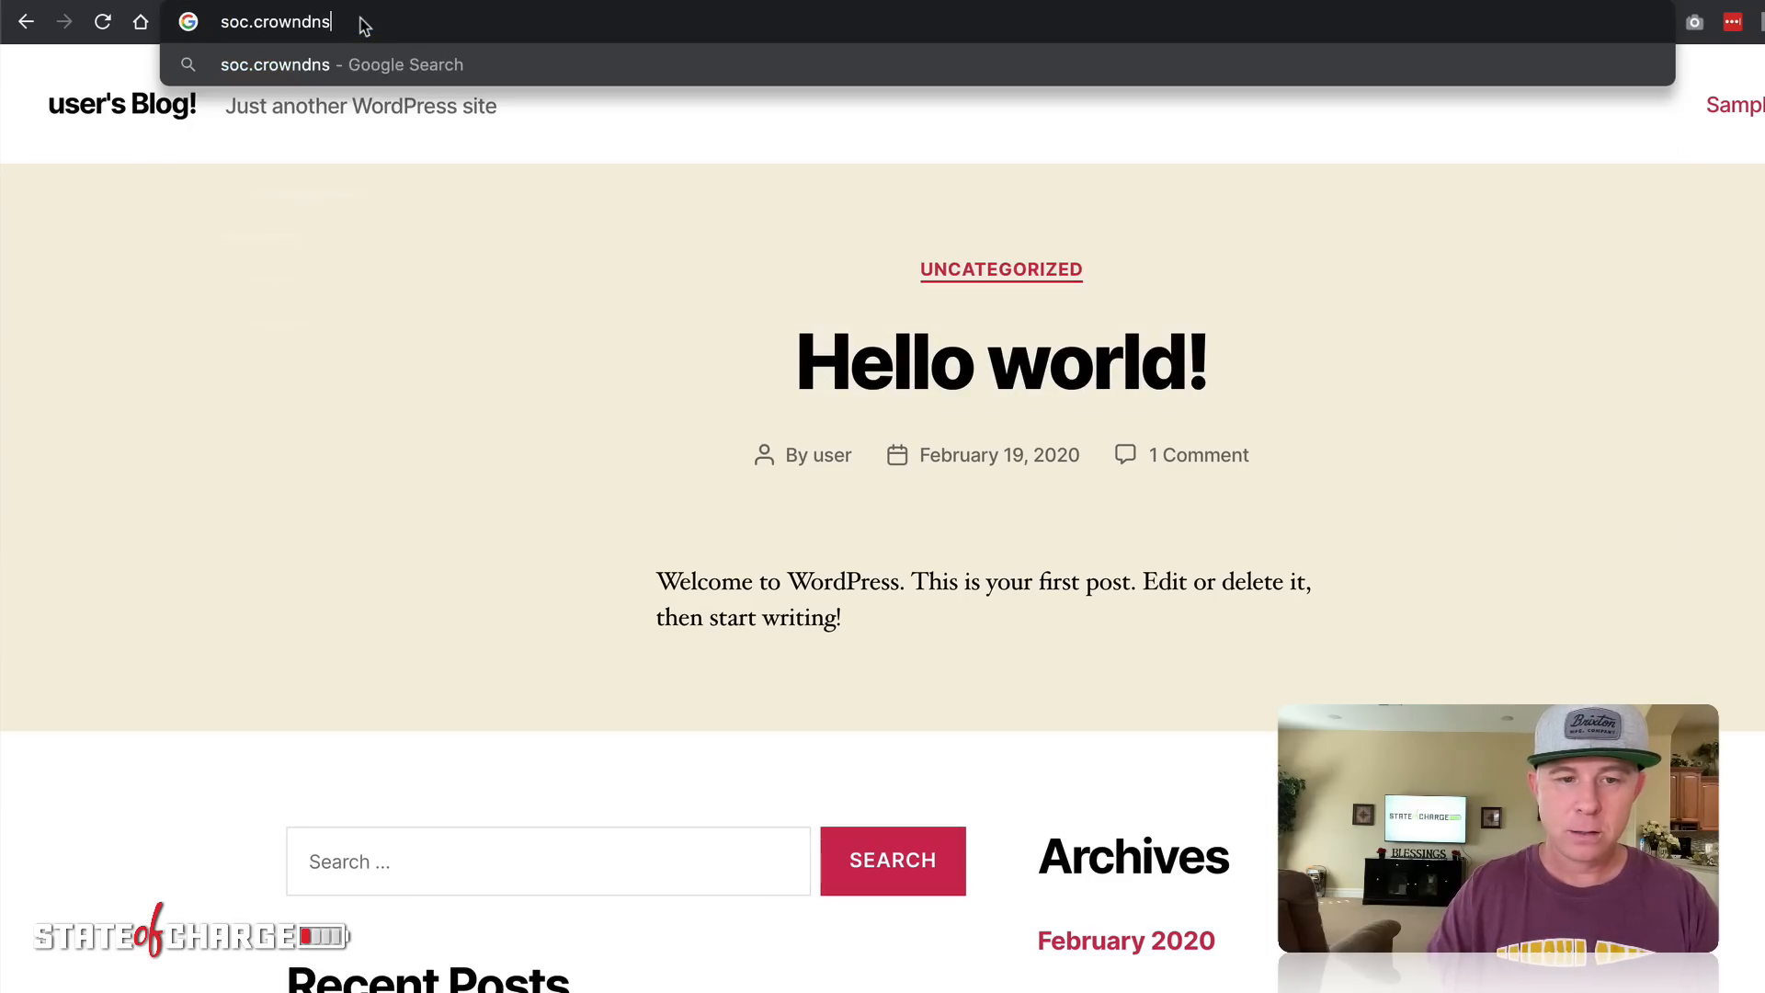
text(.com)
key(Return)
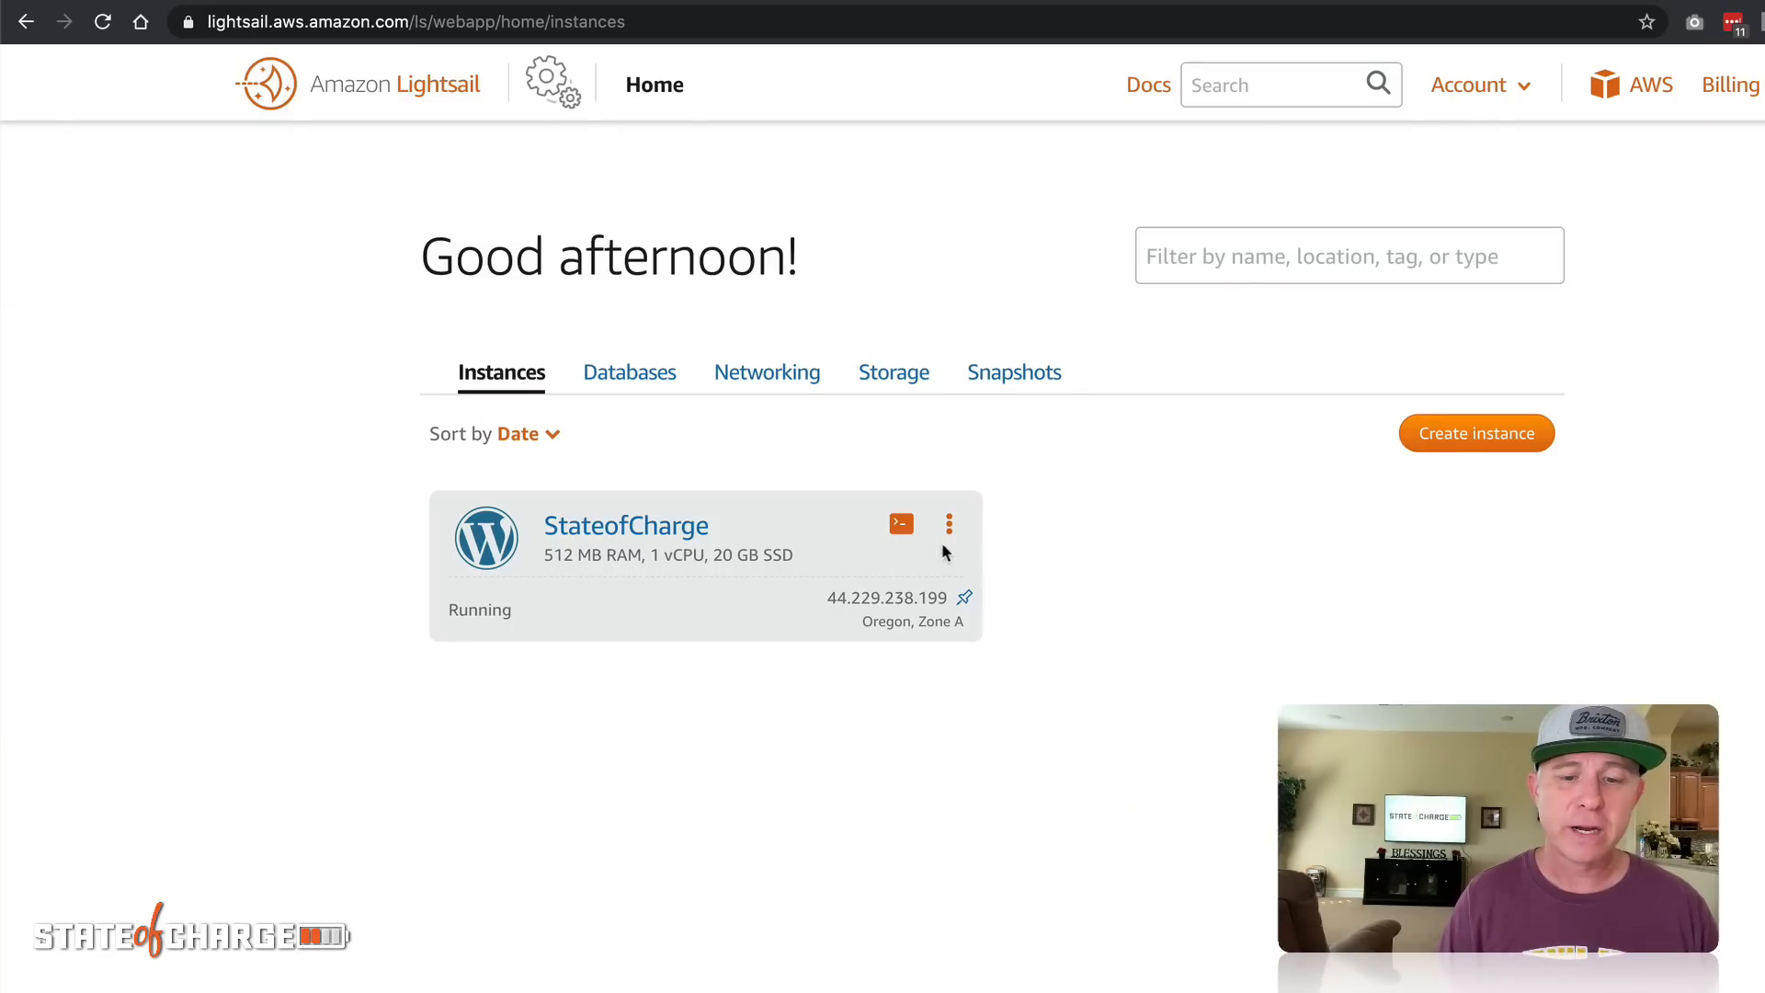
Open StateofCharge's management page and view the account's SSH keys page.
click(948, 524)
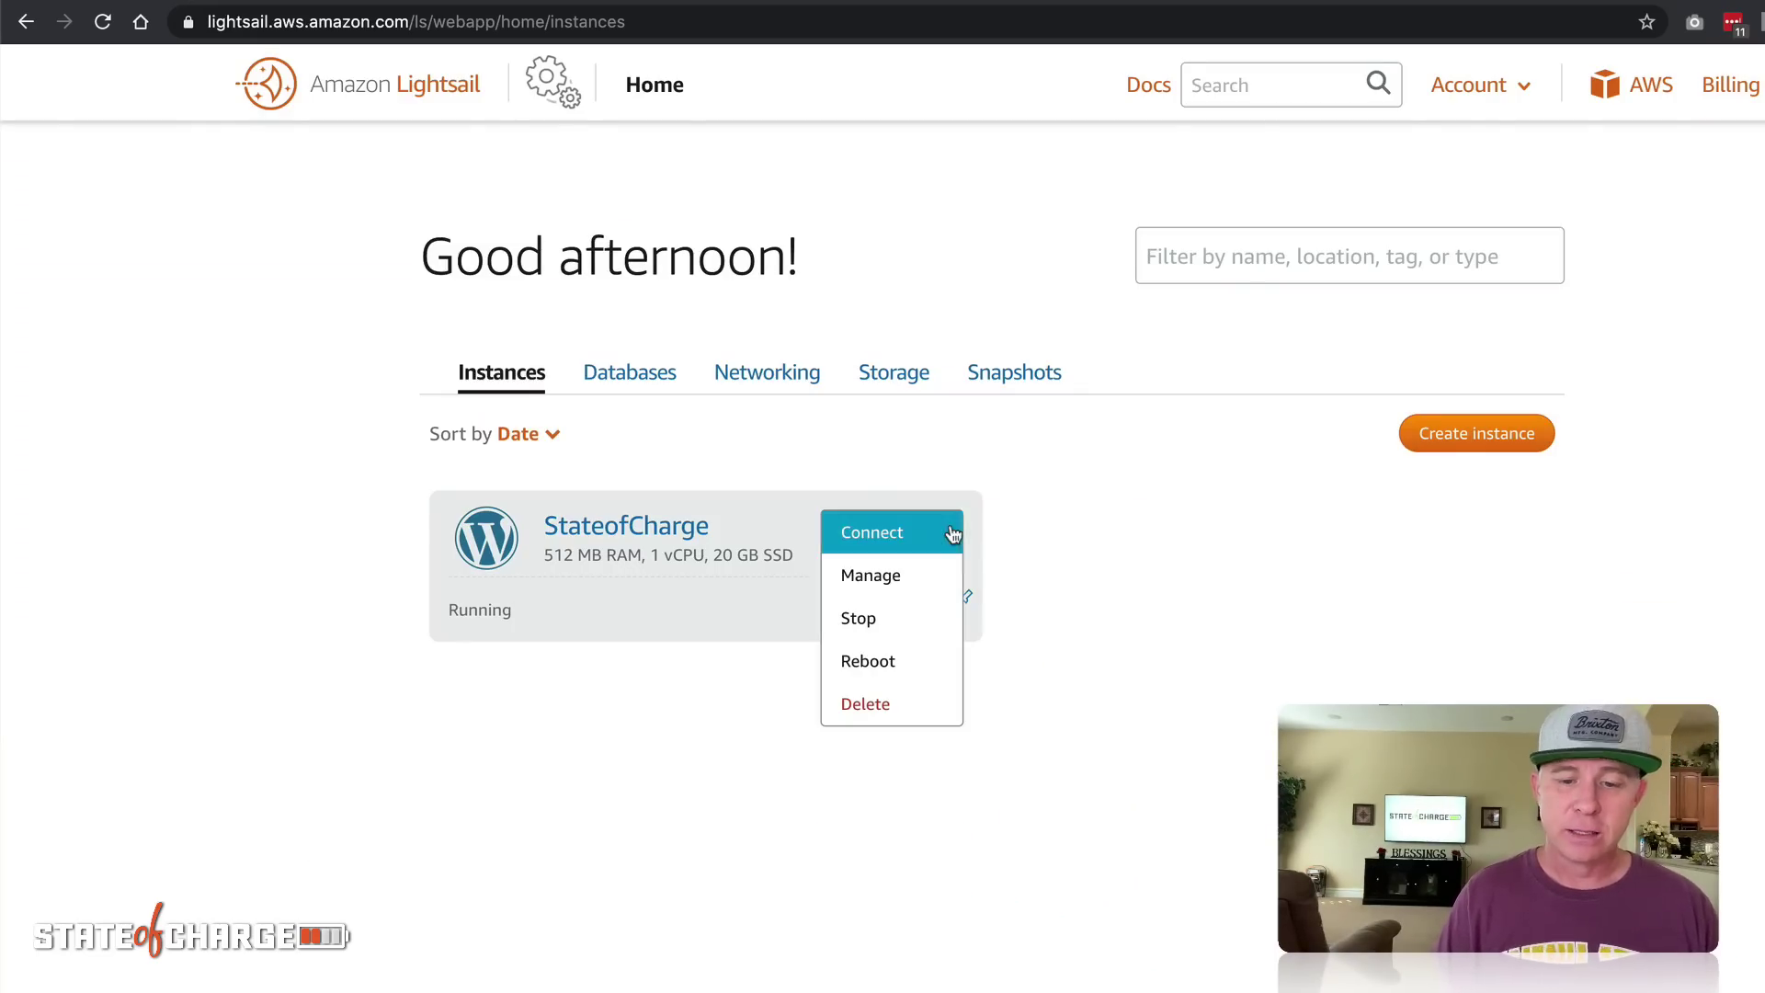
click(910, 574)
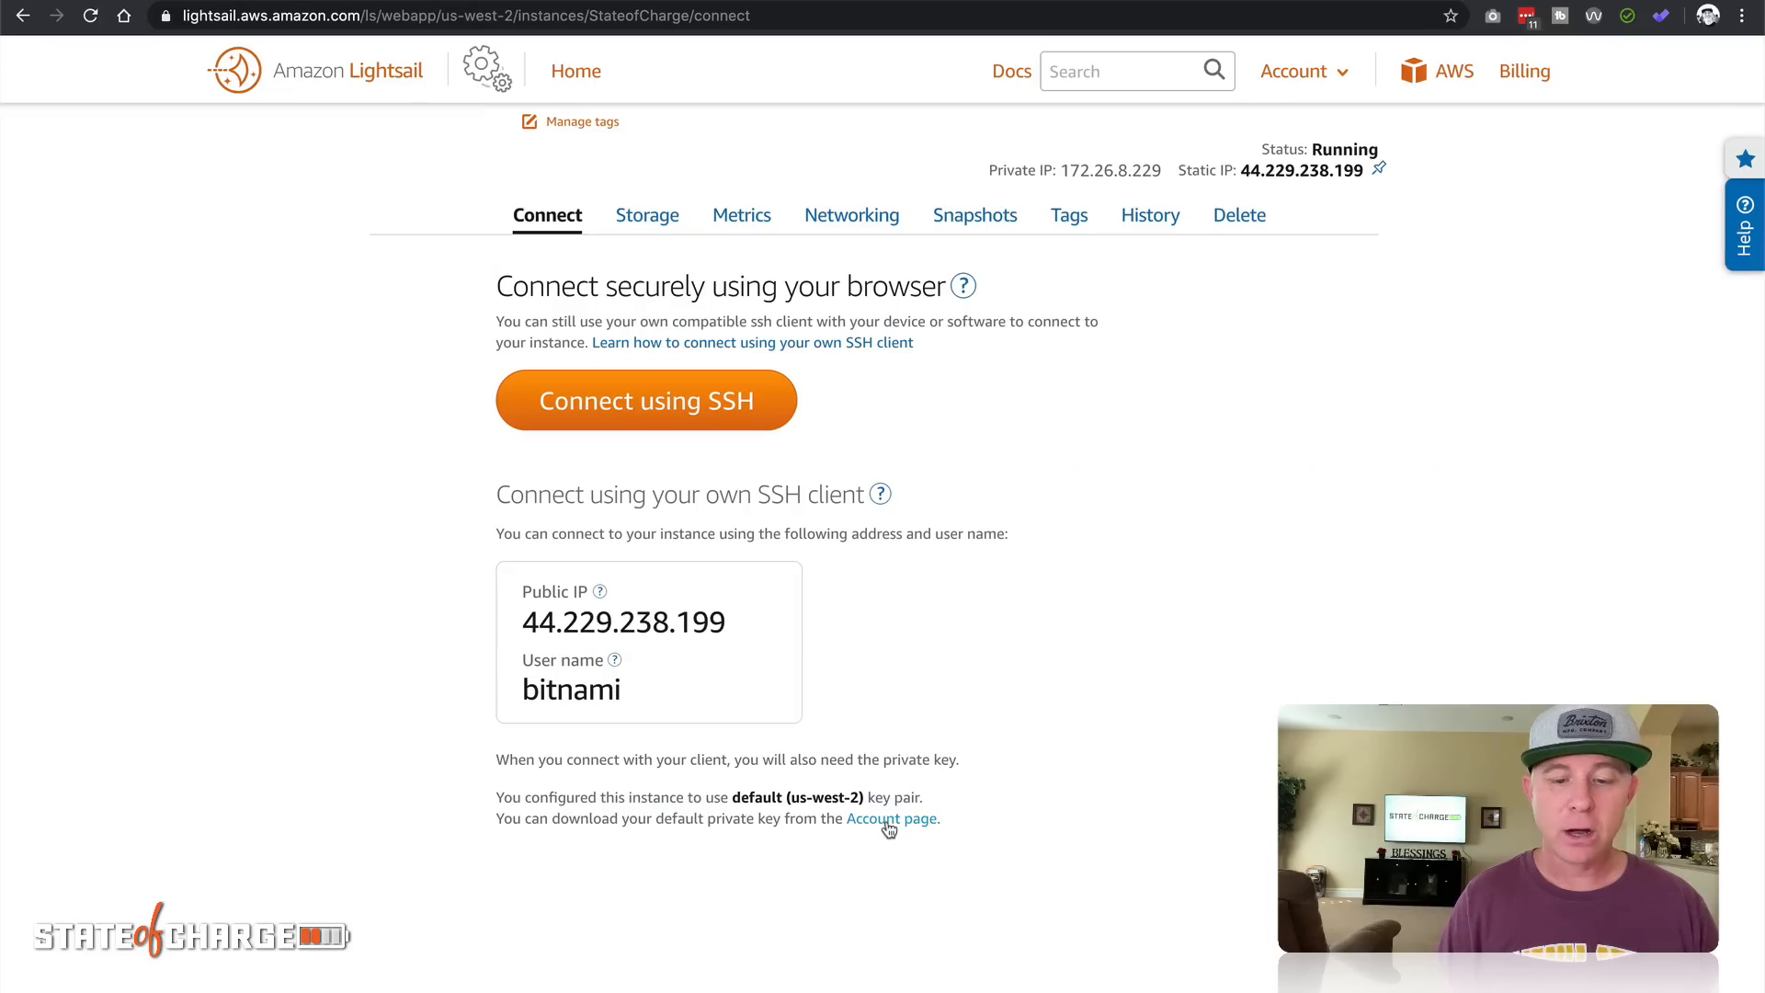
click(889, 819)
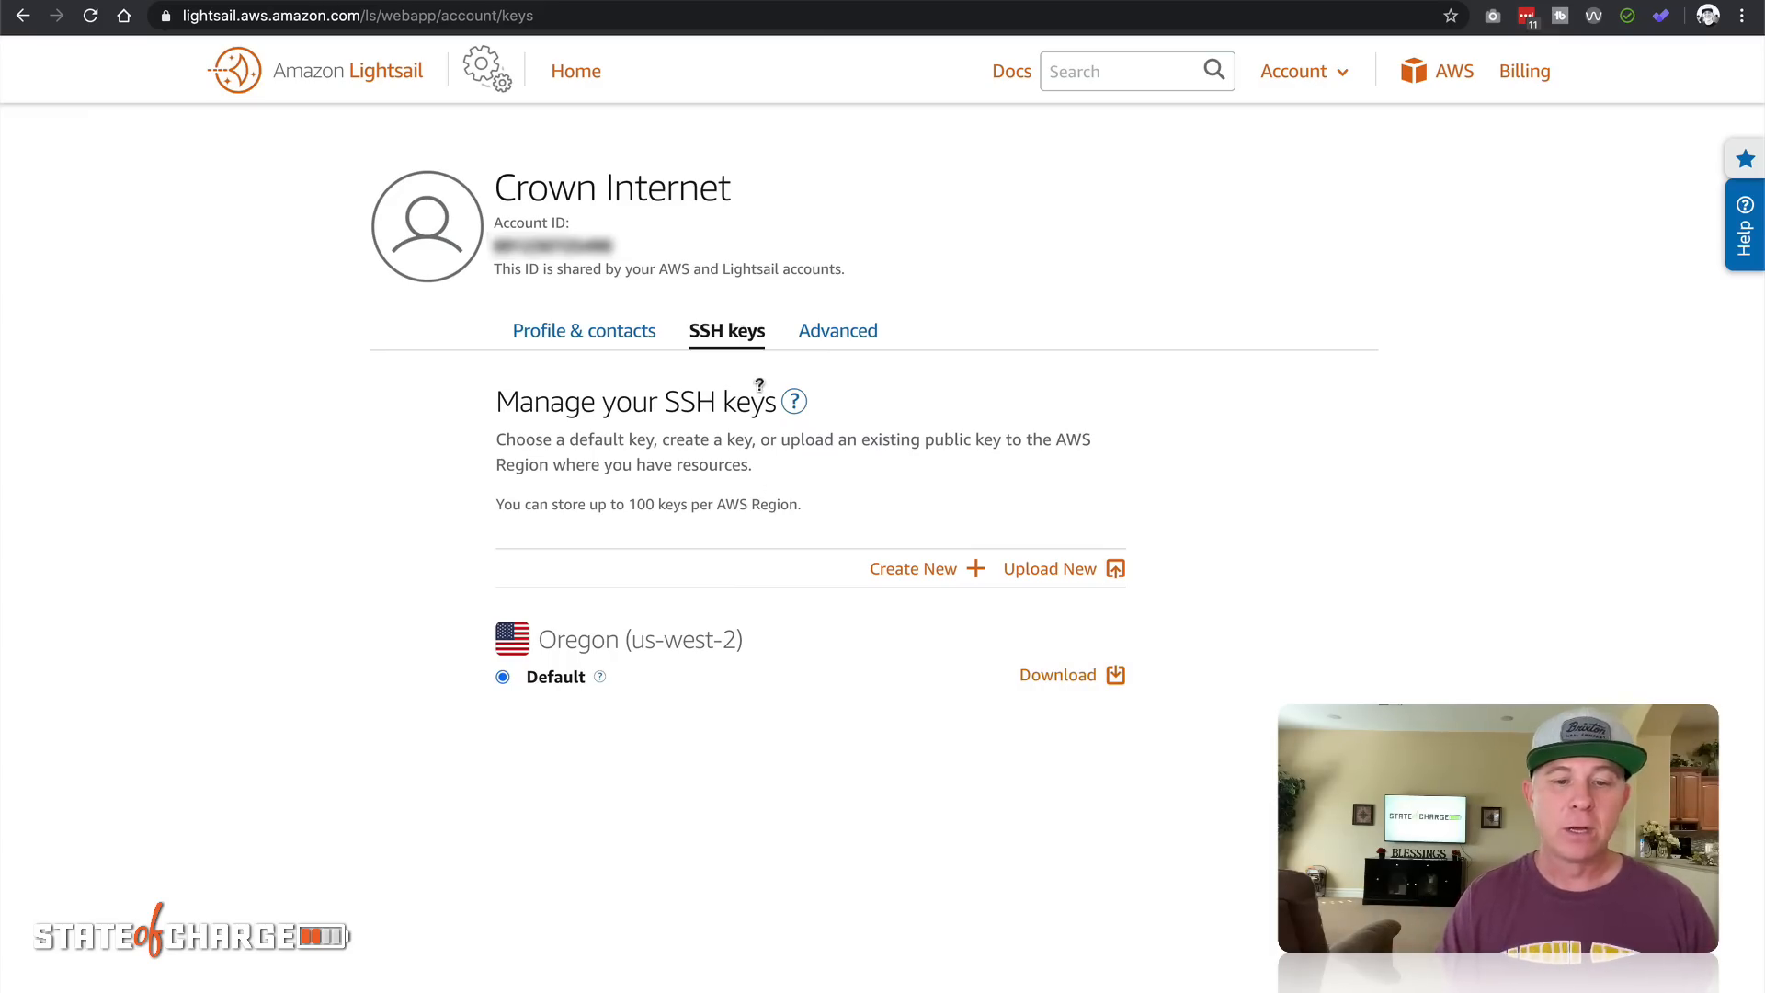
click(585, 83)
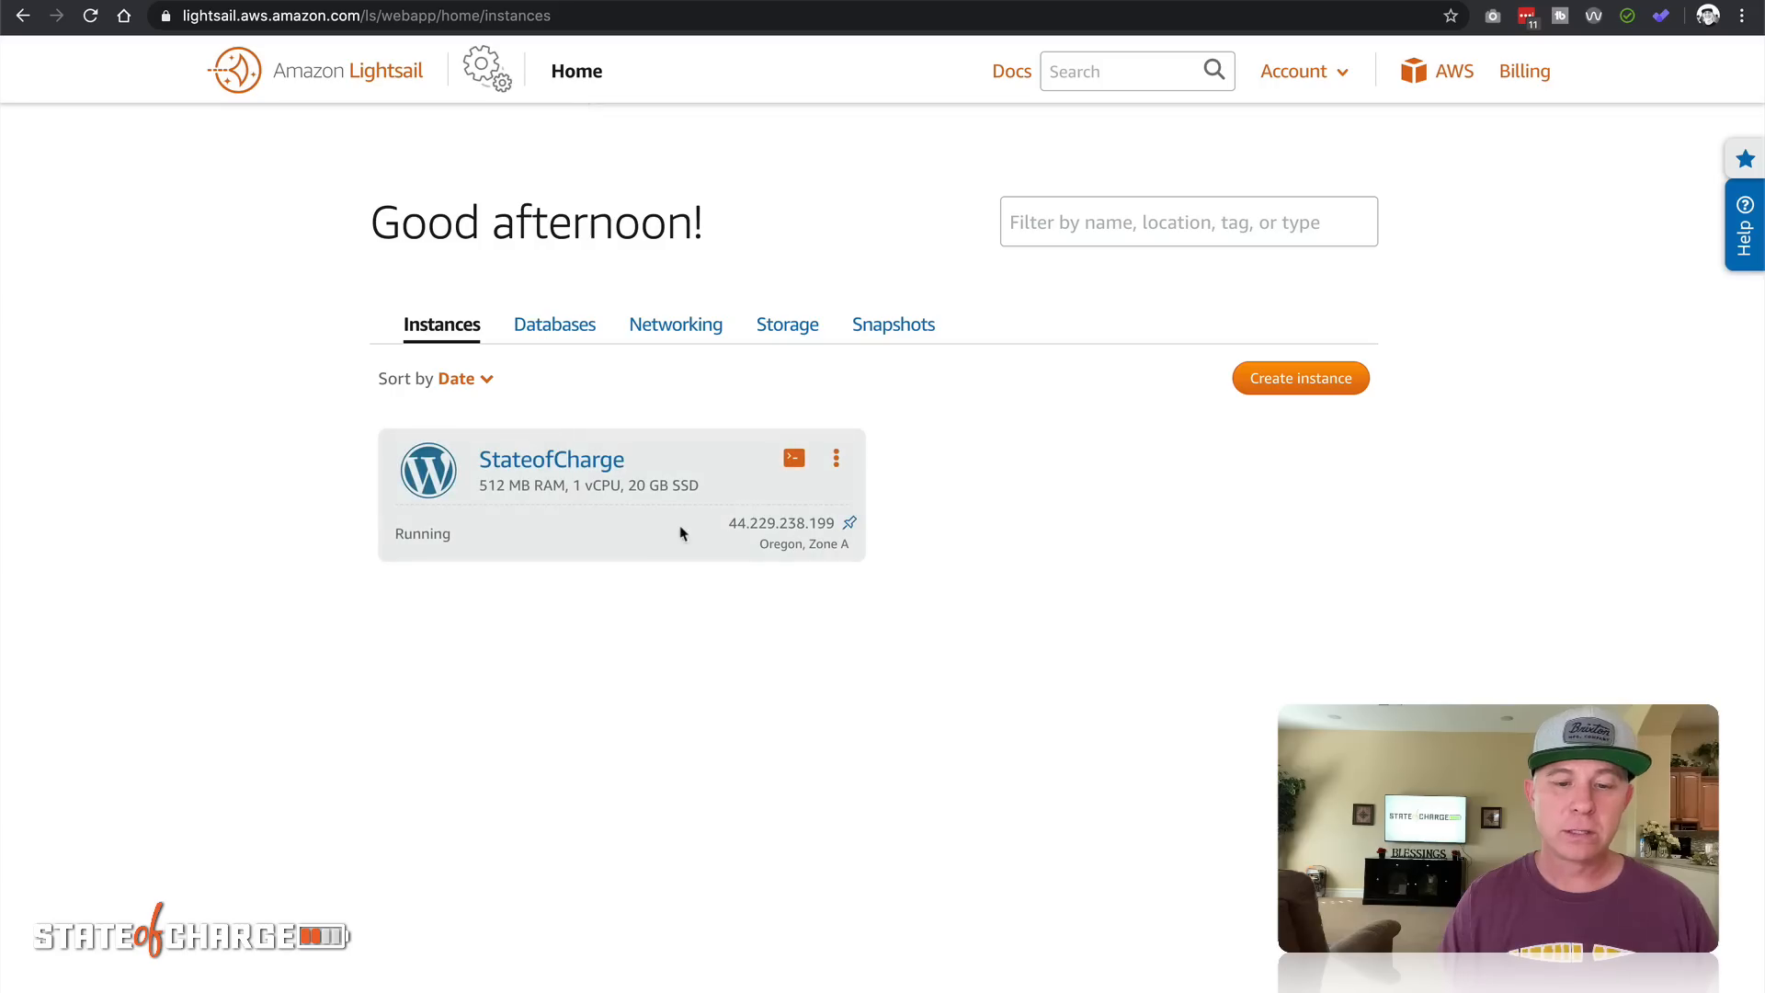
Reopen StateofCharge's connect page and select its public IP 44.229.238.199.
click(839, 456)
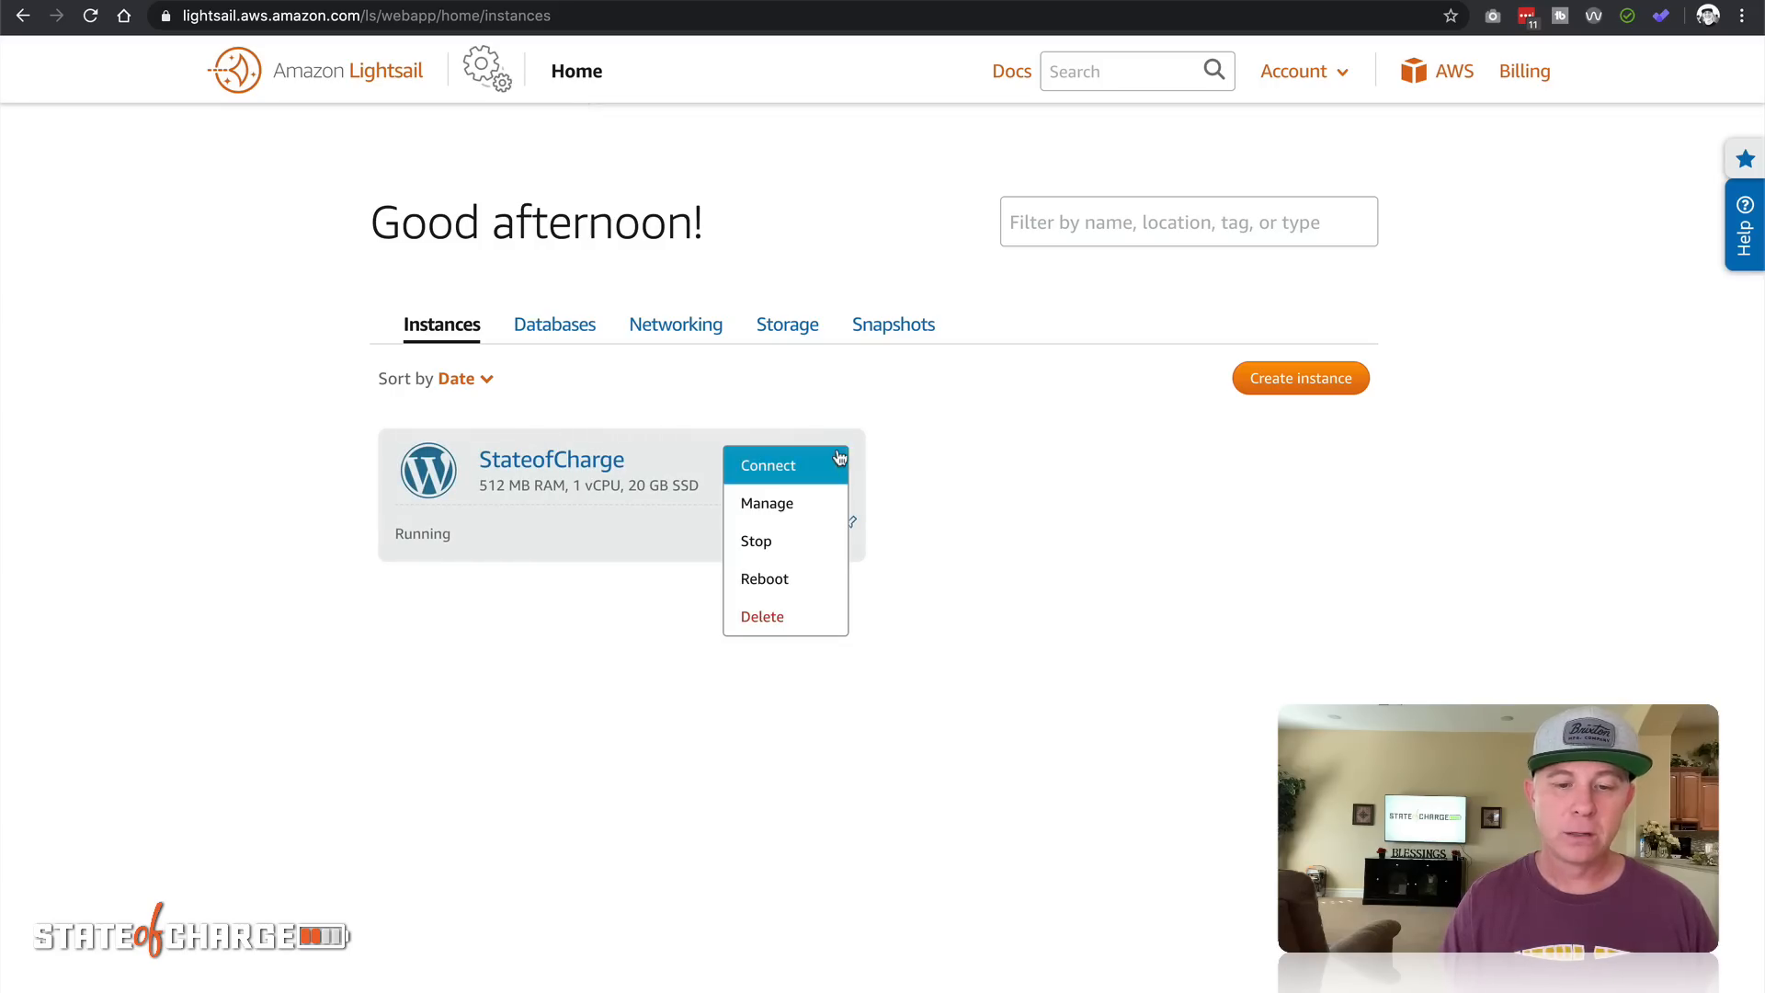
click(802, 496)
mouse_move(516, 828)
mouse_down()
mouse_move(727, 828)
mouse_move(524, 827)
mouse_up()
key(super+c)
click(639, 832)
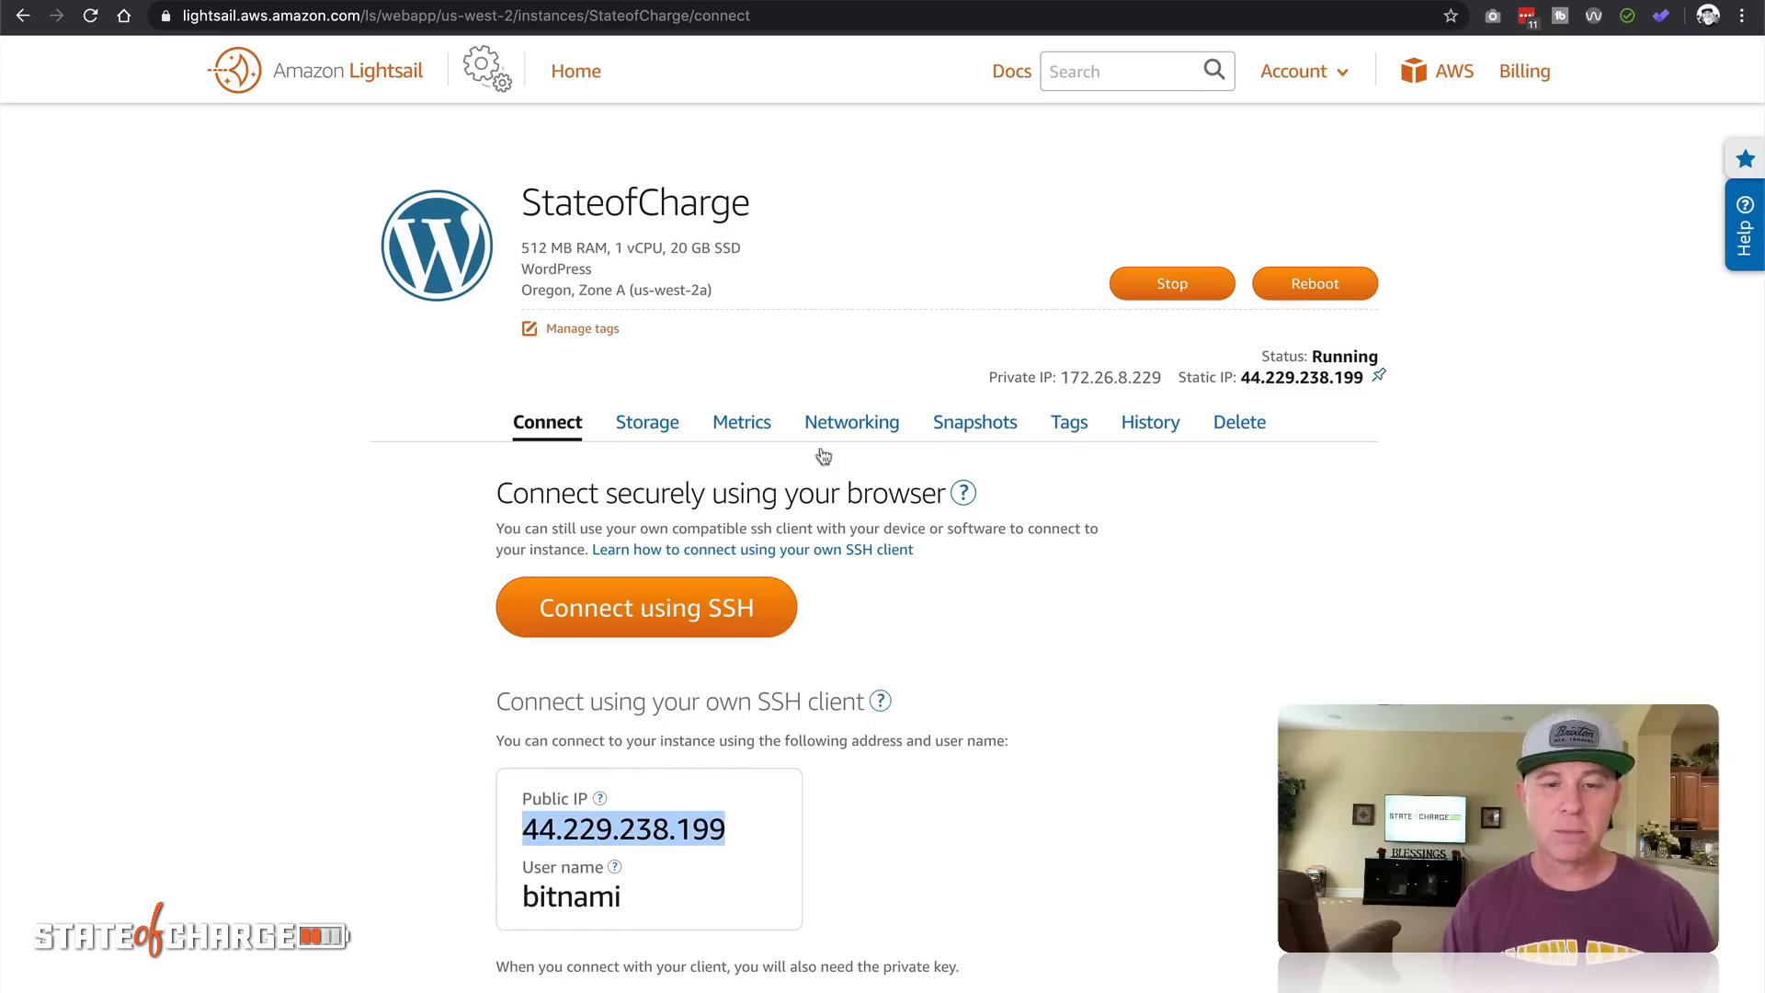
mouse_move(883, 988)
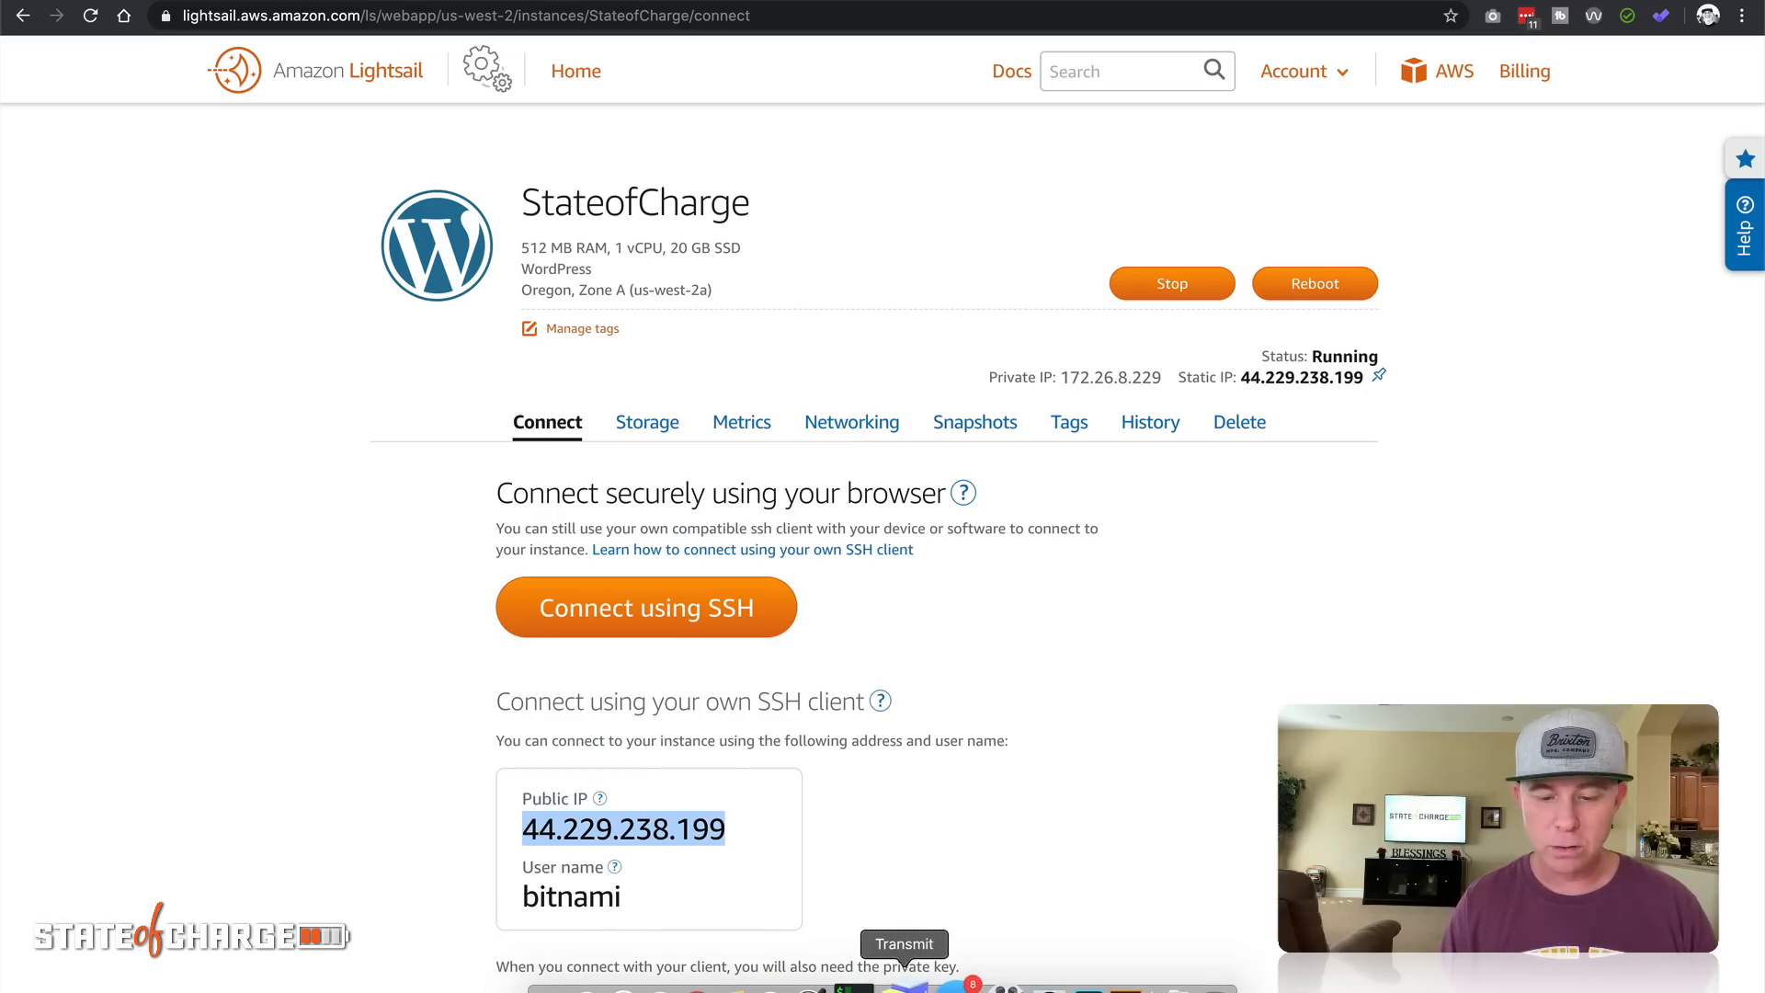
In Transmit, edit the soc AWS server and replace address 34.219.203.150 with 44.229.238.199.
click(913, 982)
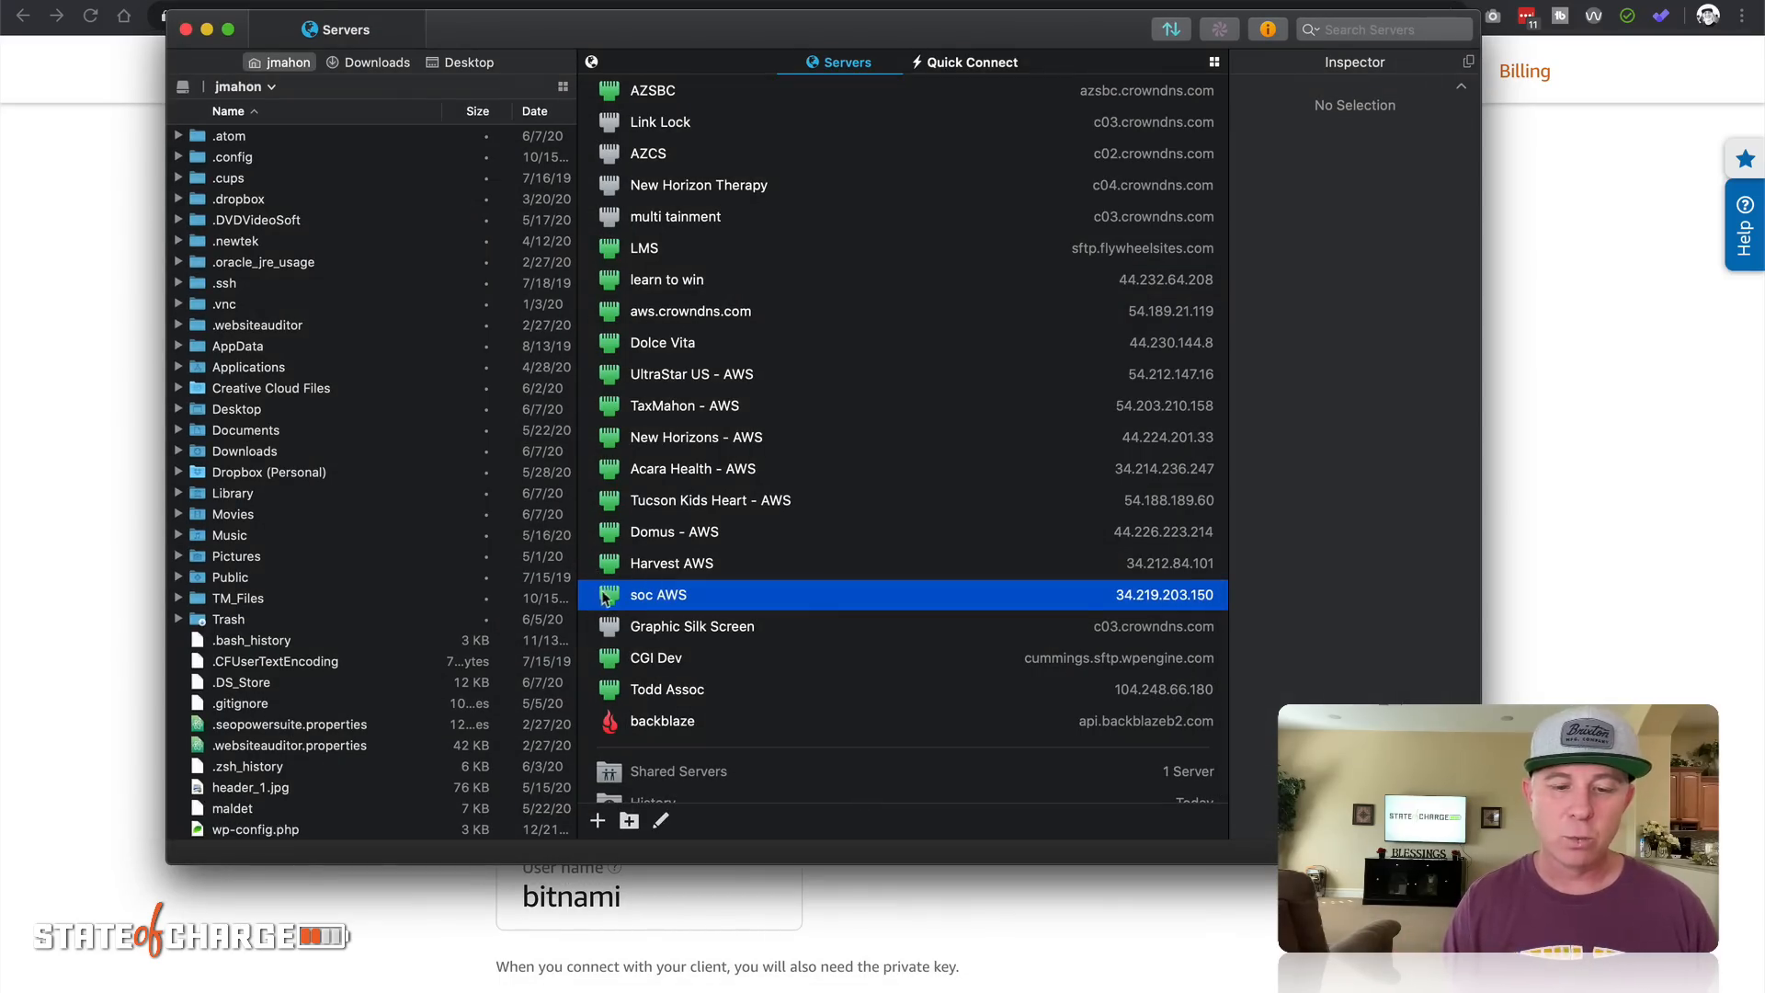
right_click(609, 597)
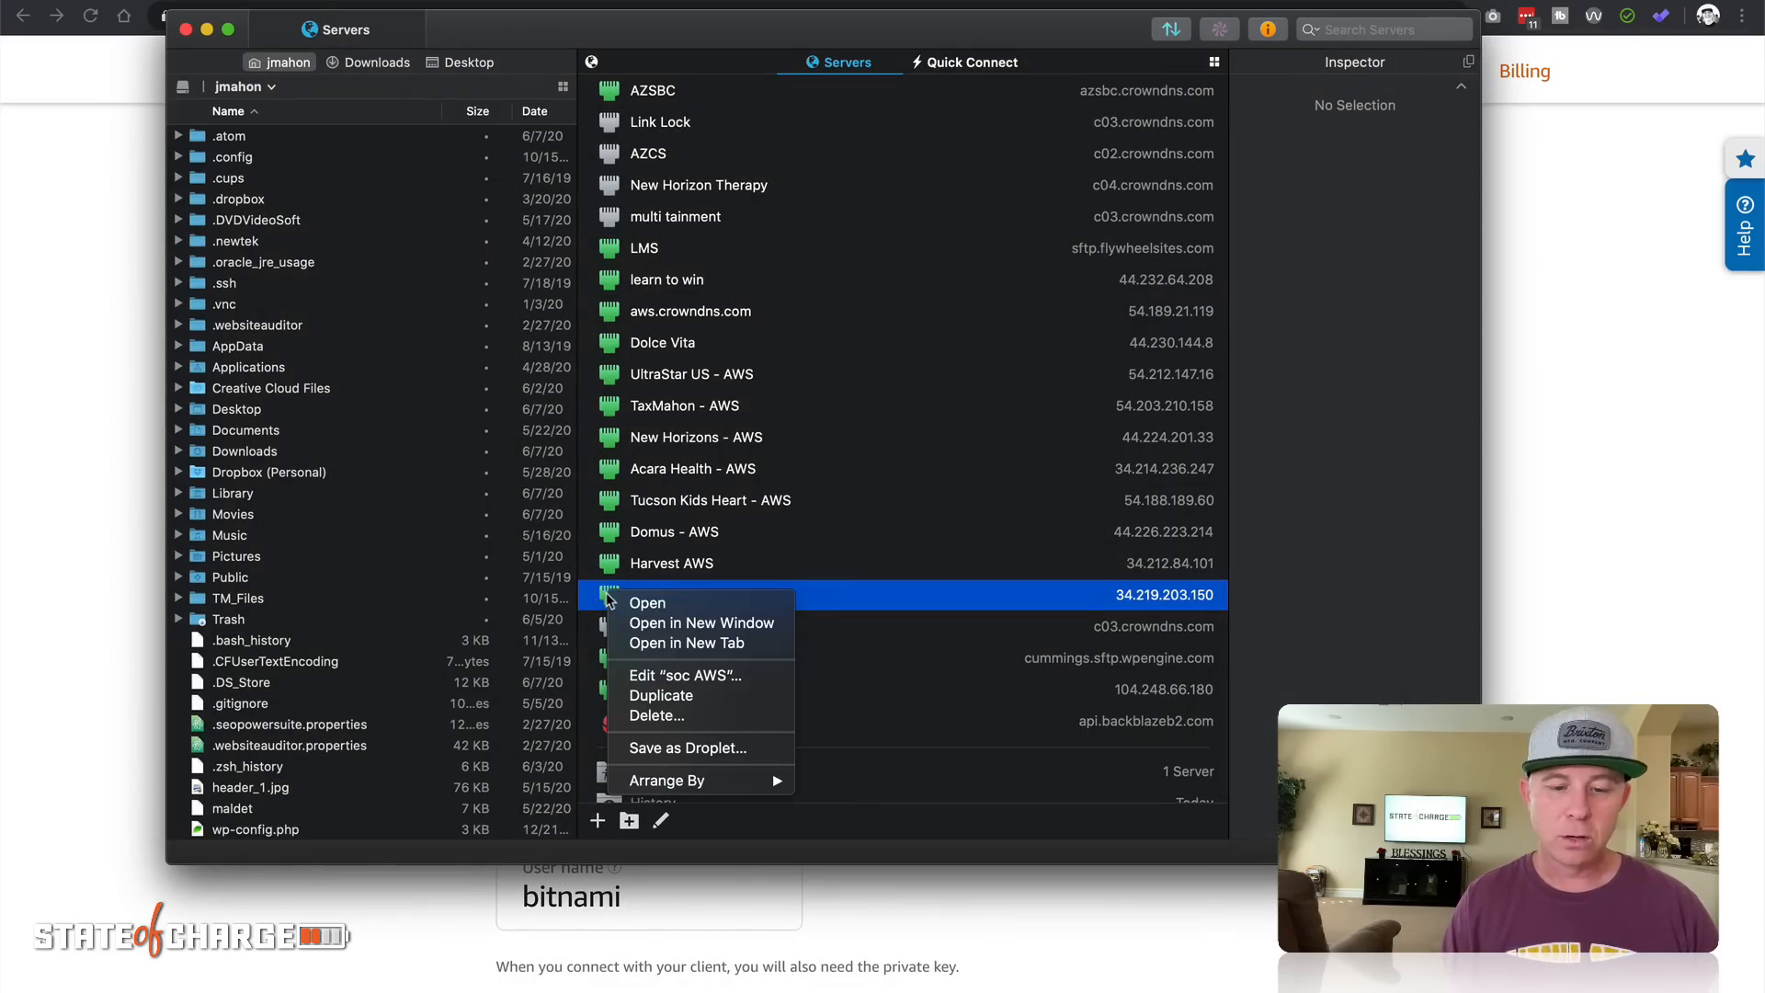
click(634, 676)
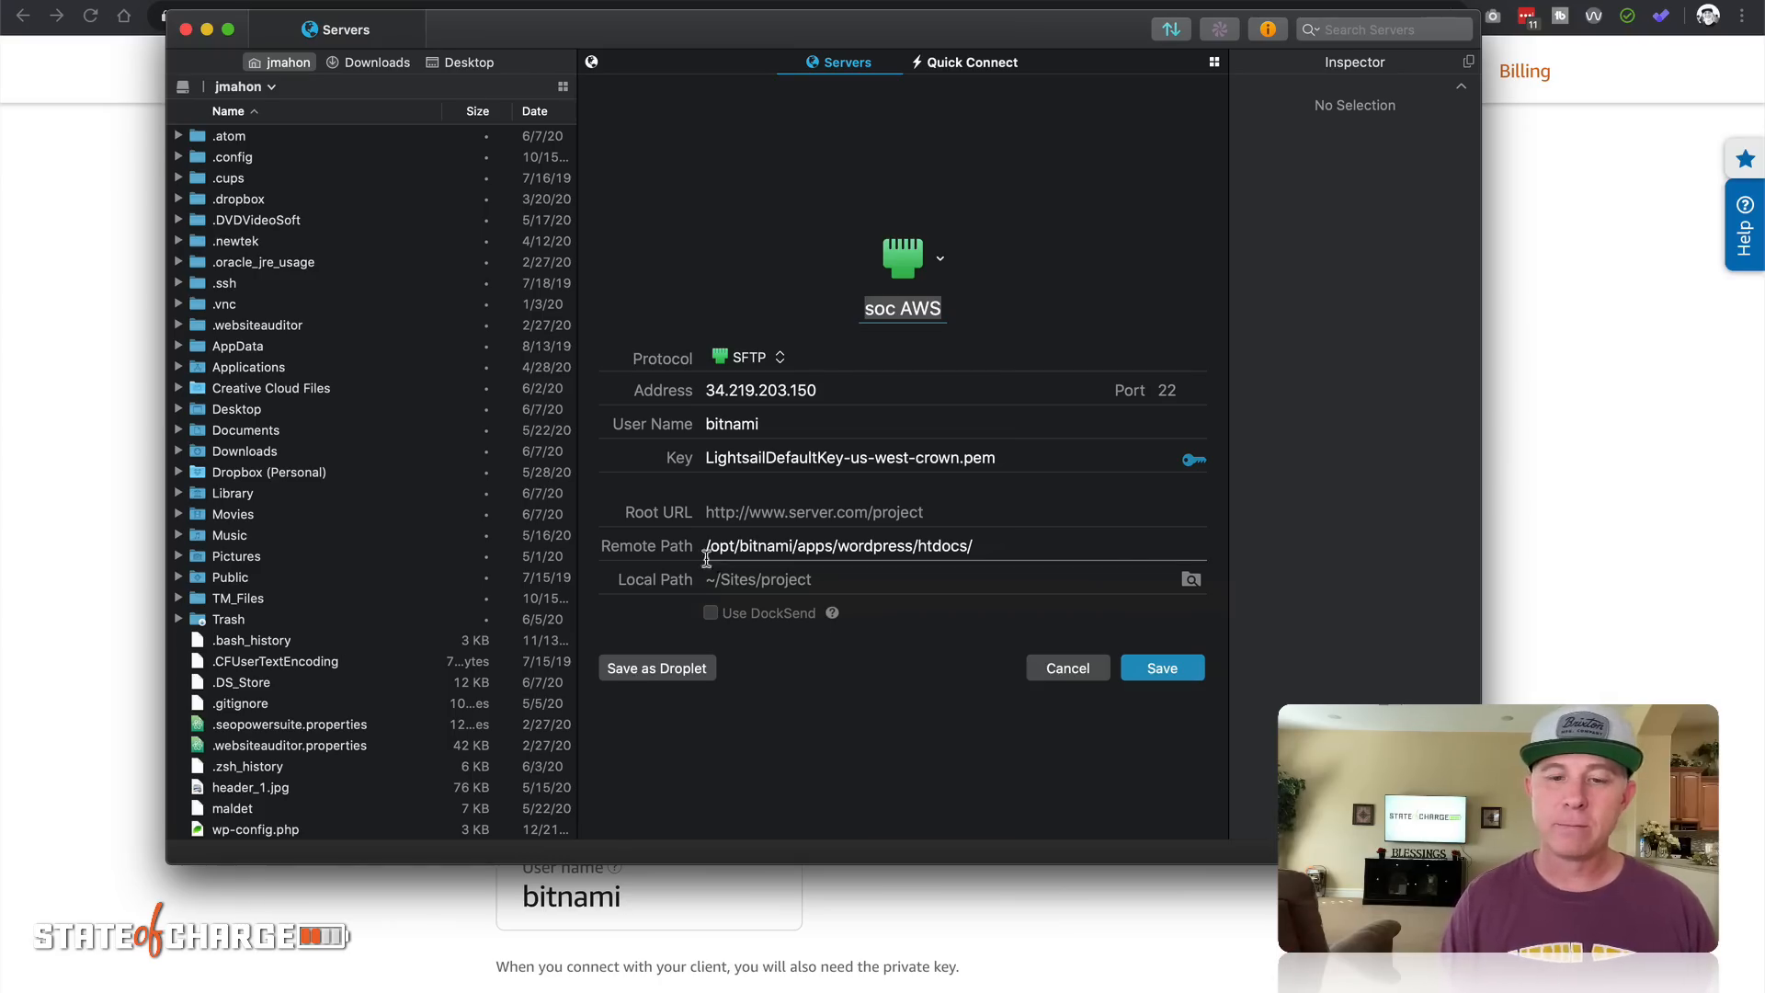
drag(837, 394, 697, 388)
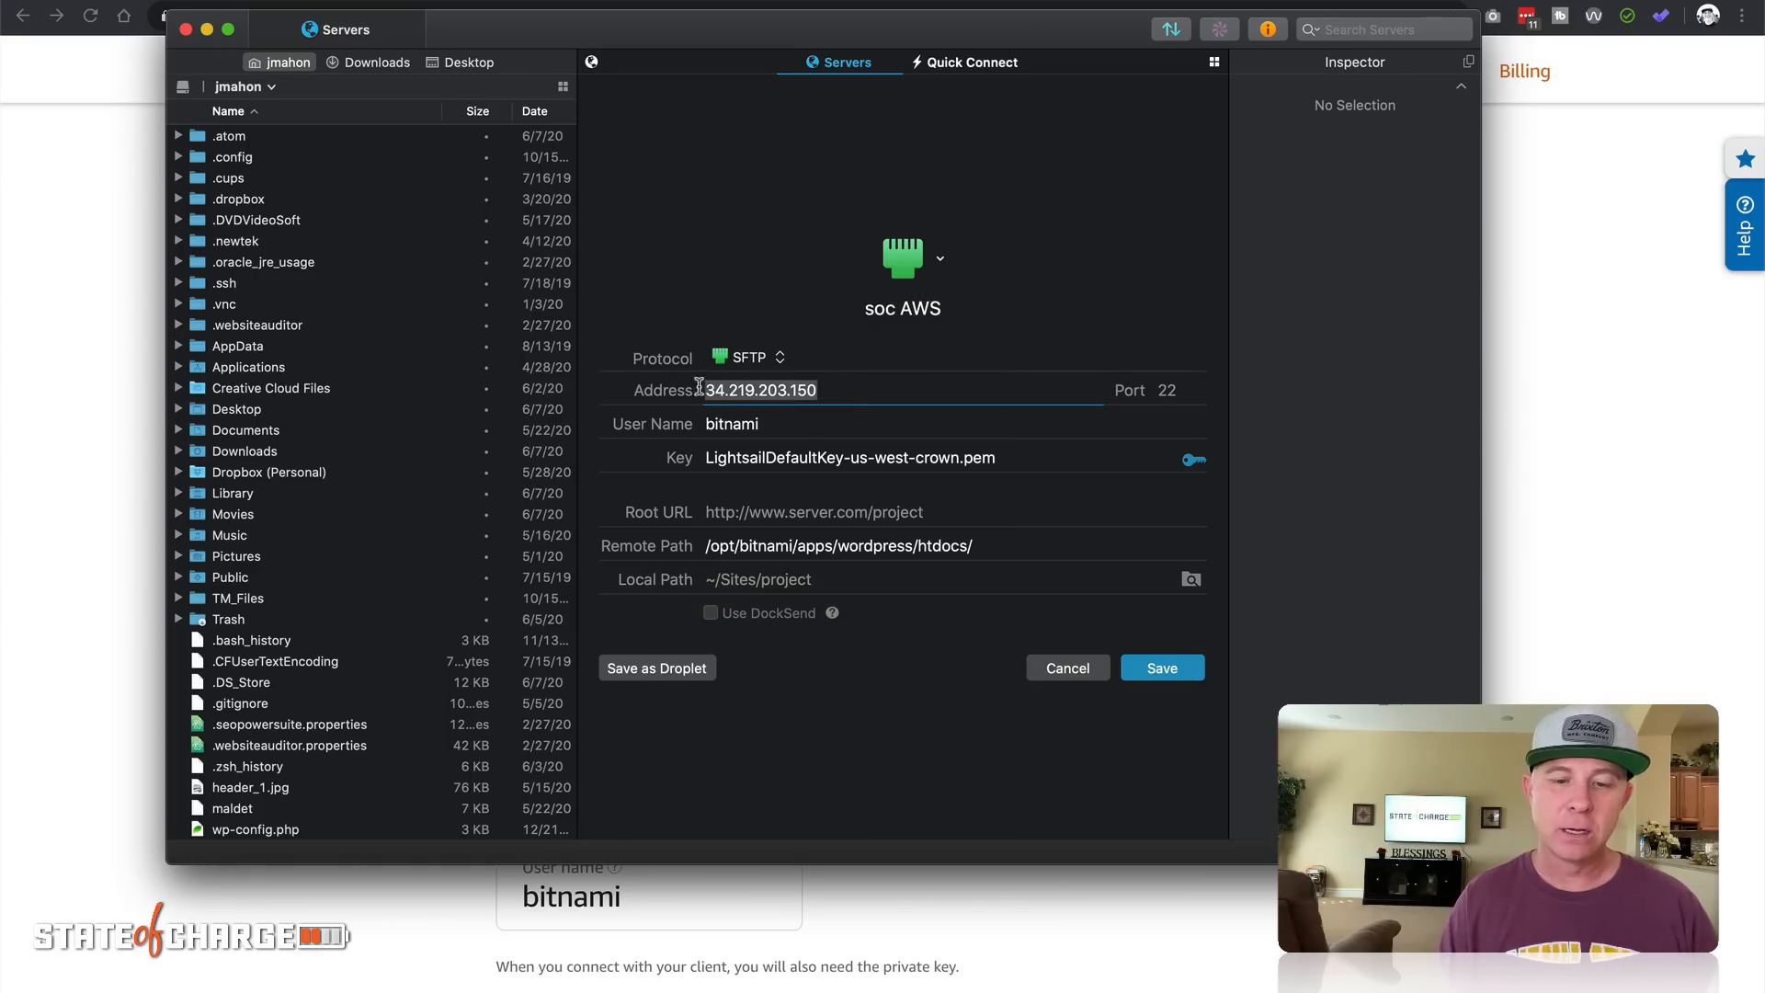
key(super+v)
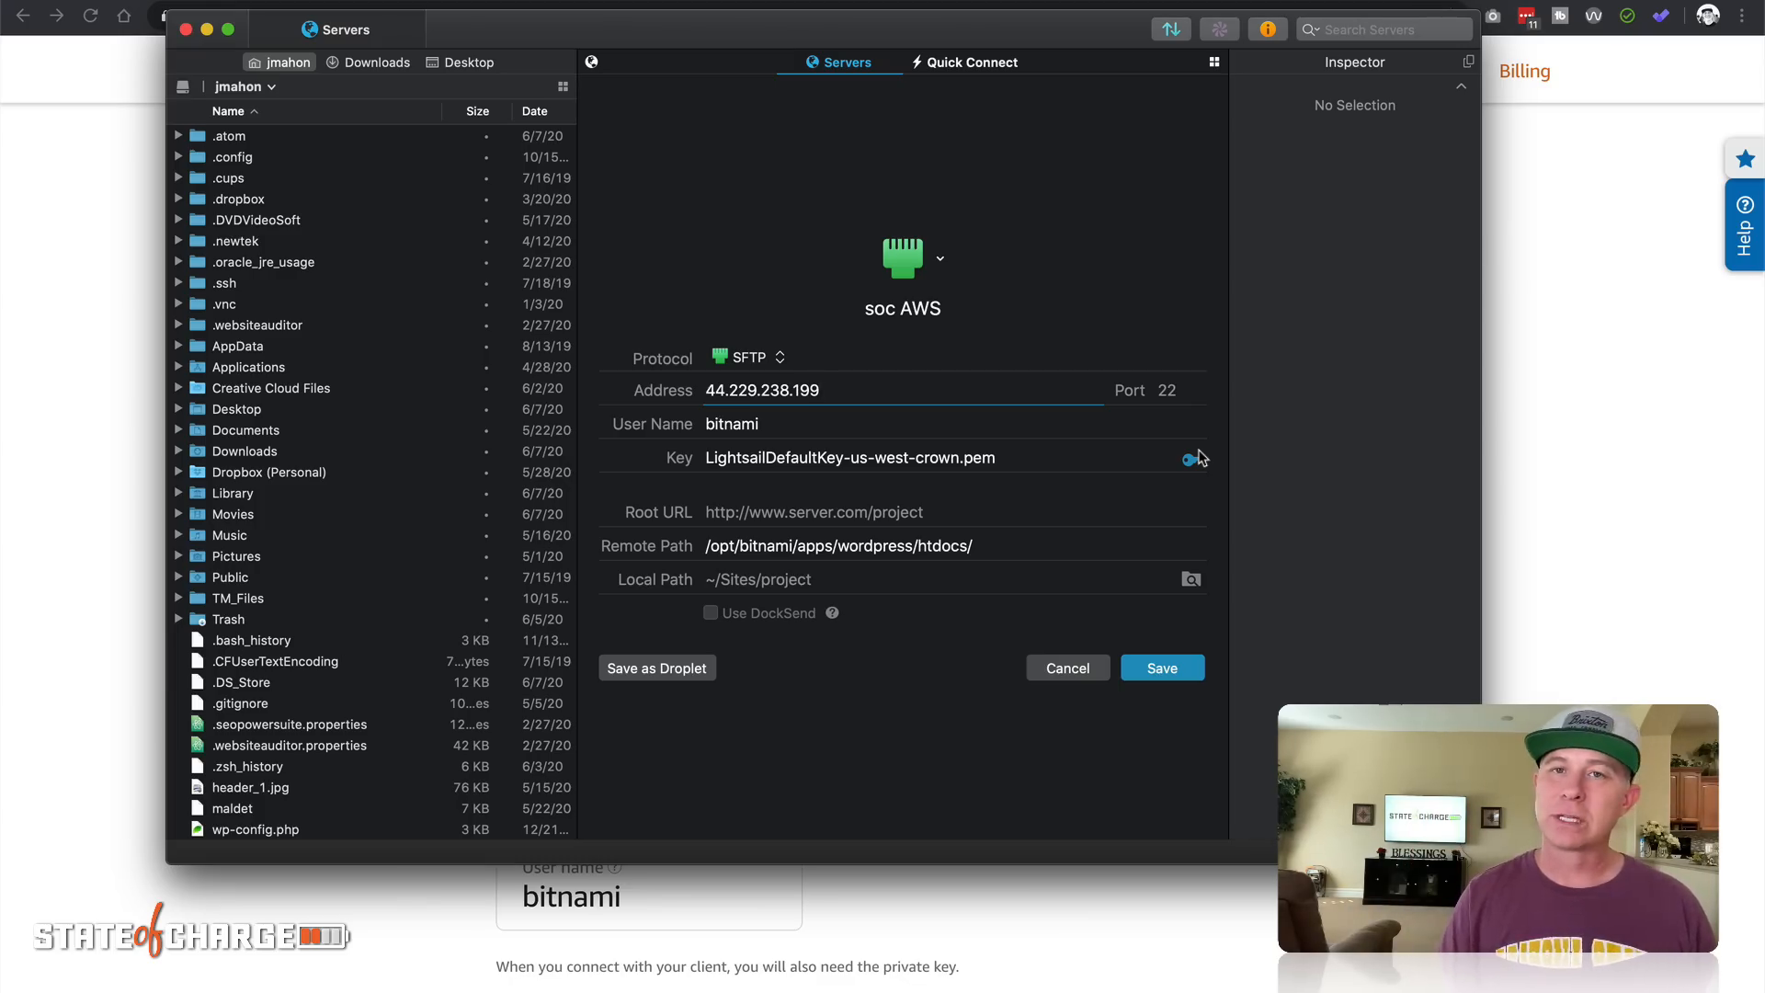
Save the soc AWS server settings and connect, accepting the host key for 44.229.238.199.
click(1169, 667)
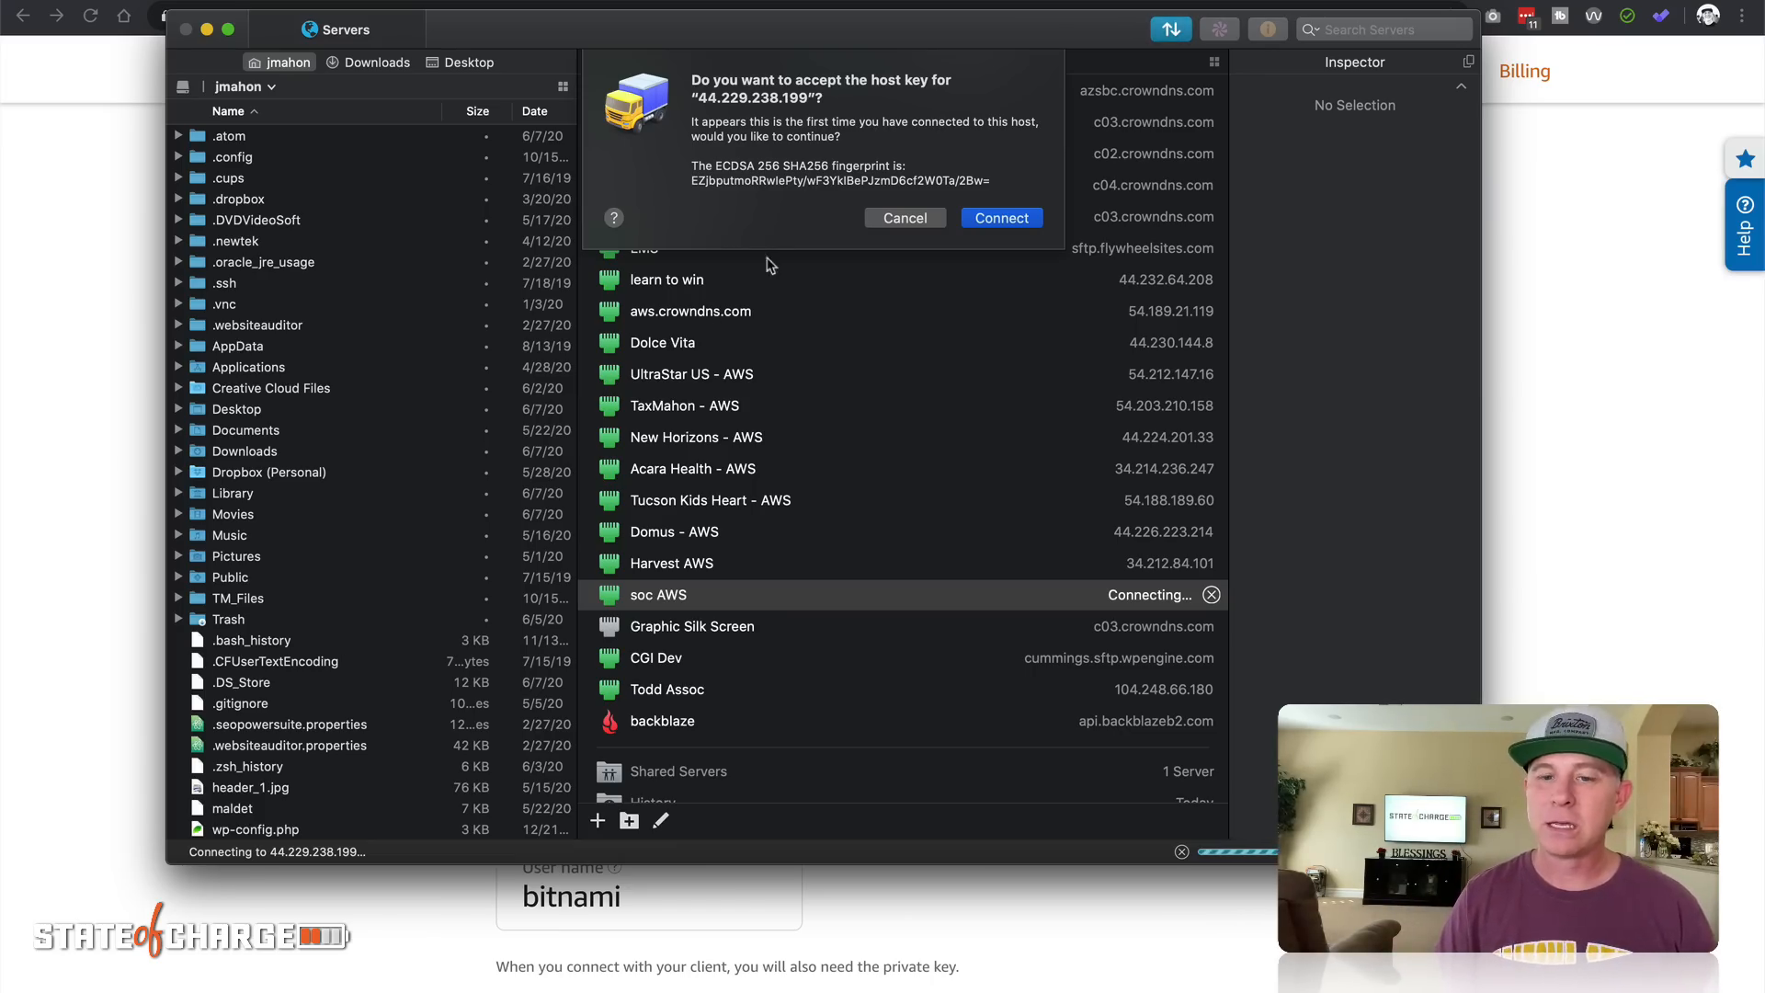
click(997, 218)
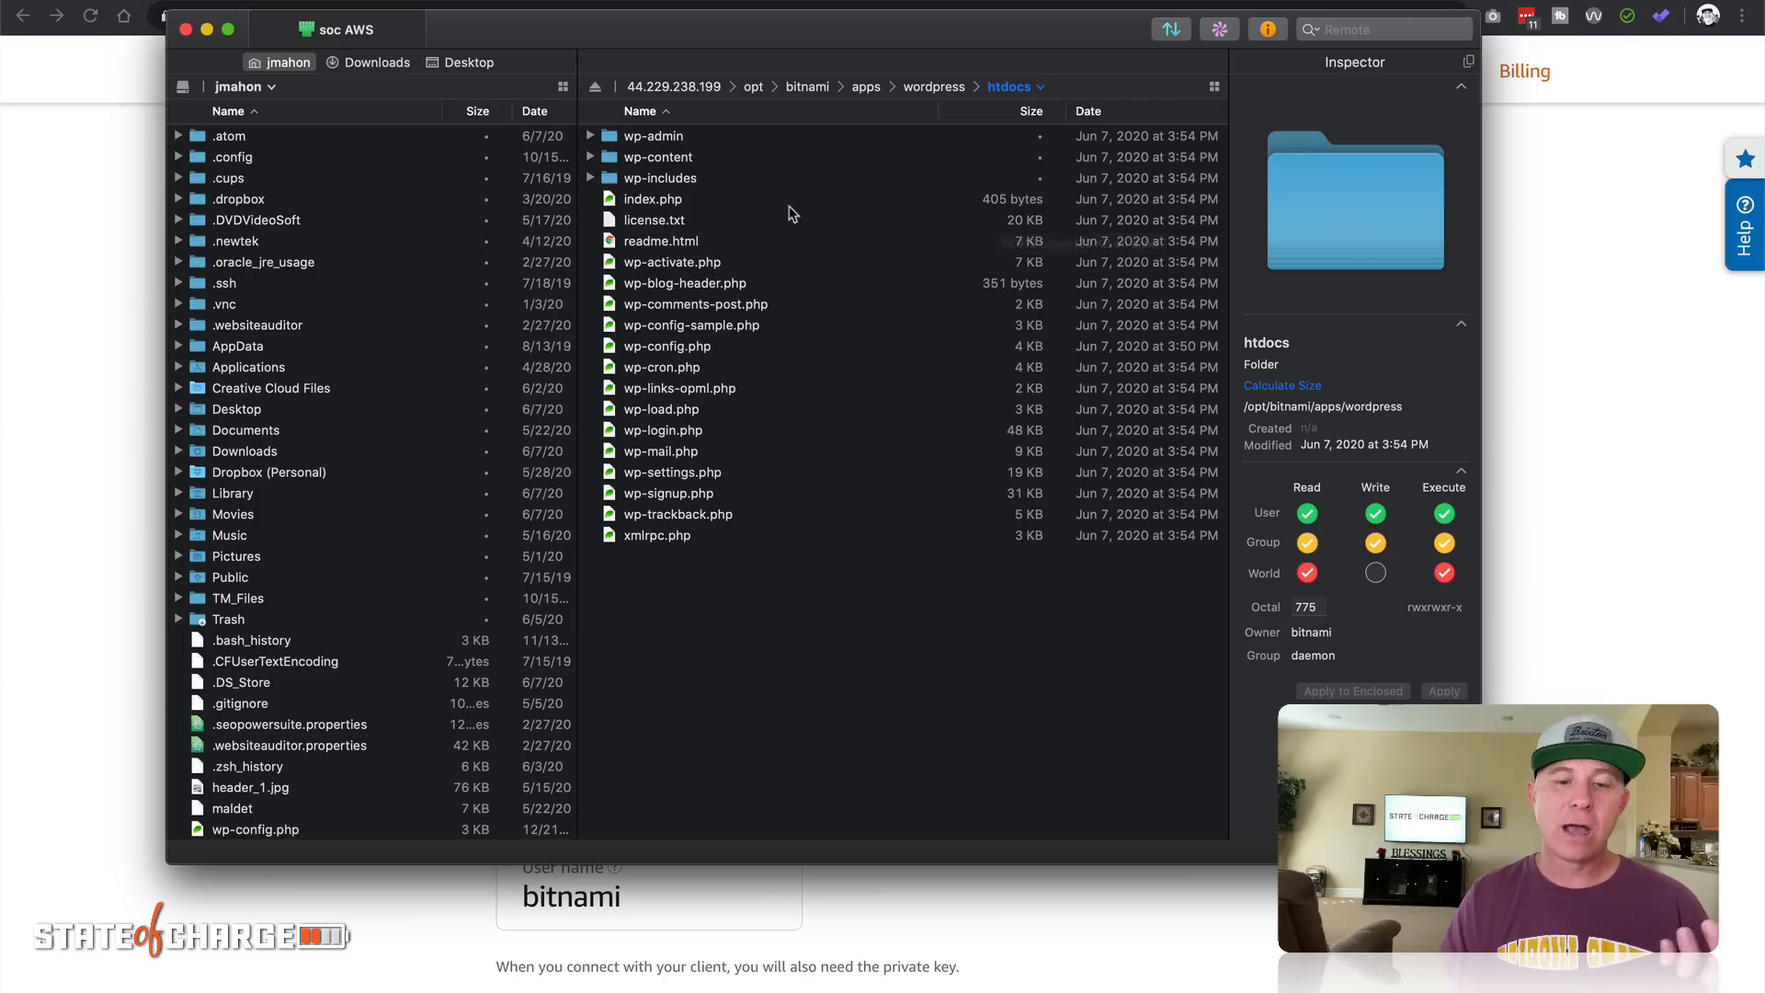
View wp-cron.php from the new server in Coda, then close the file and transfer window.
click(614, 370)
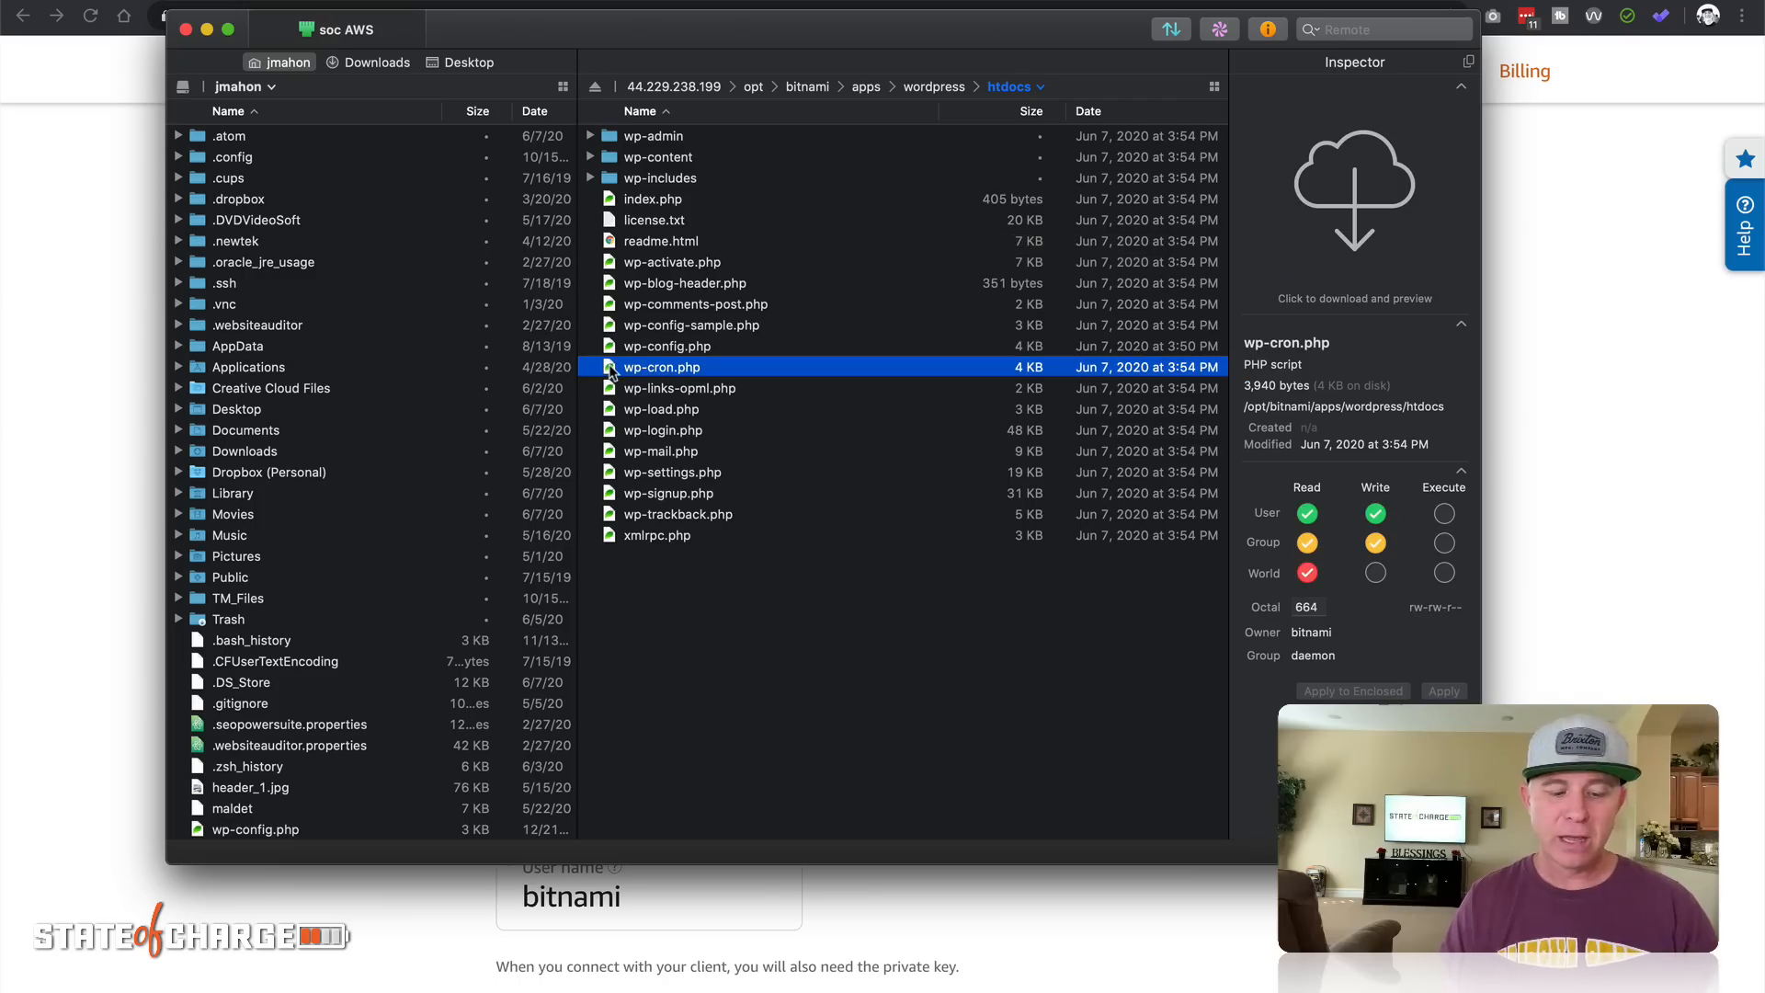
right_click(614, 373)
click(675, 427)
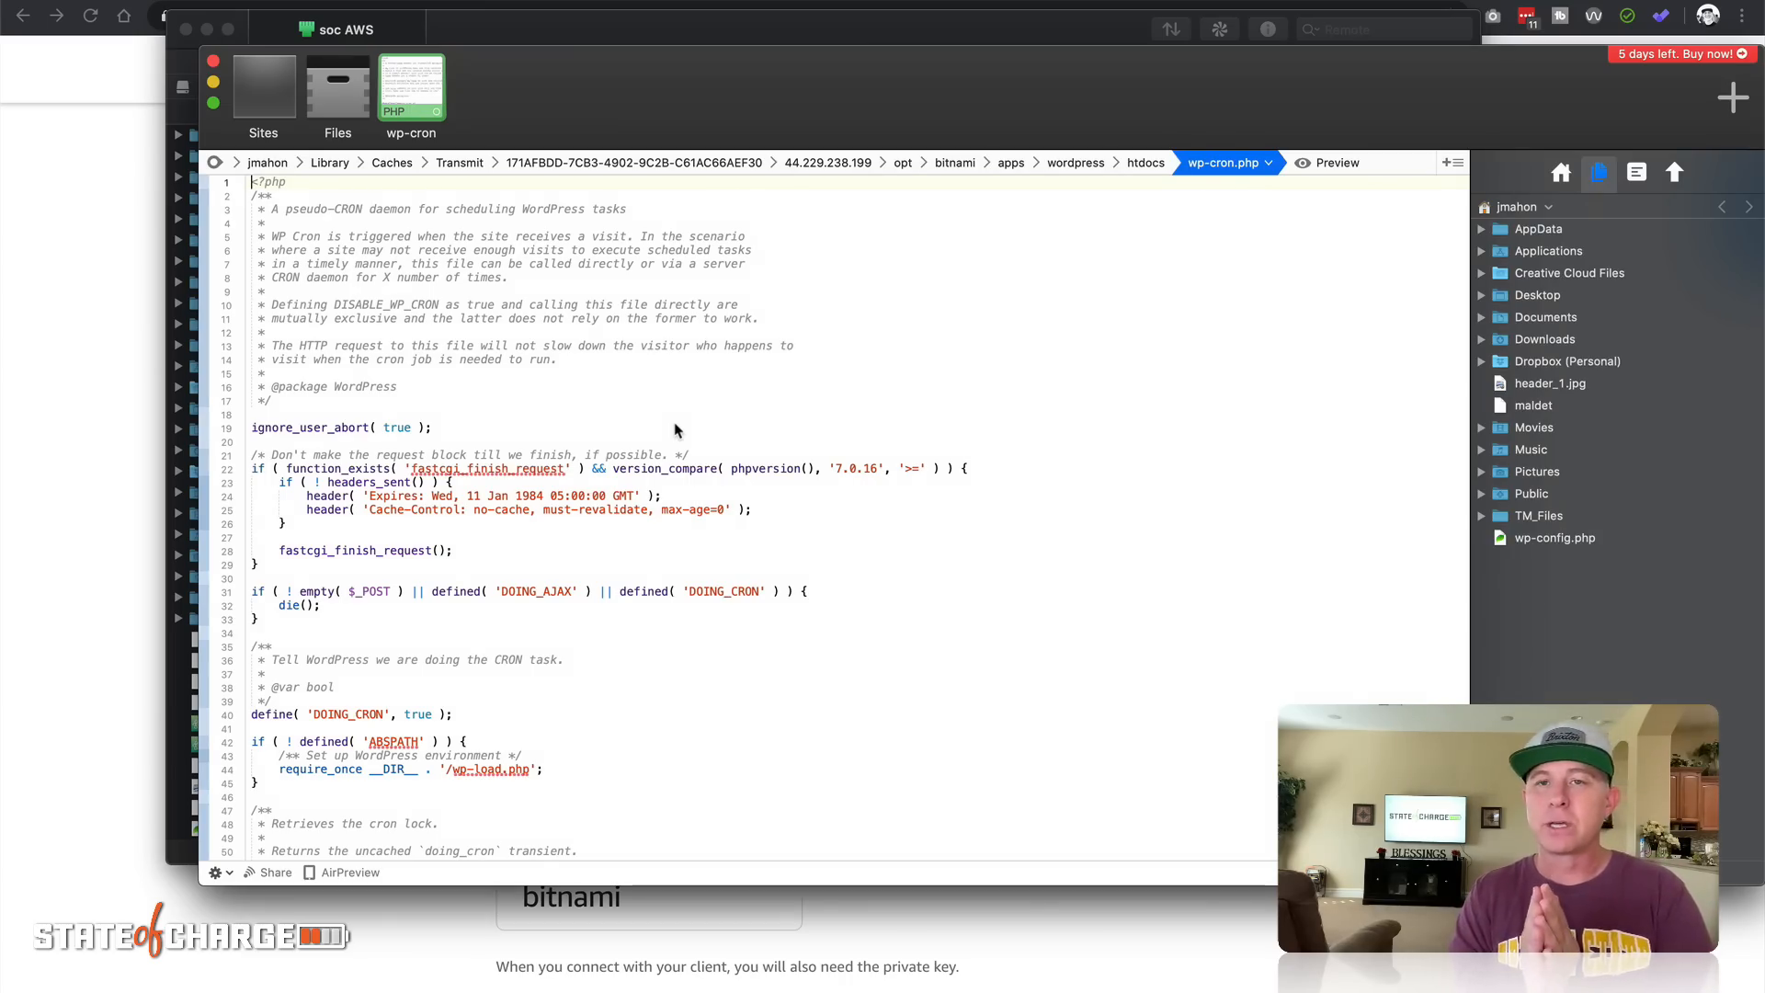
scroll(675, 423, down, 1)
scroll(675, 423, down, 3)
scroll(674, 424, up, 4)
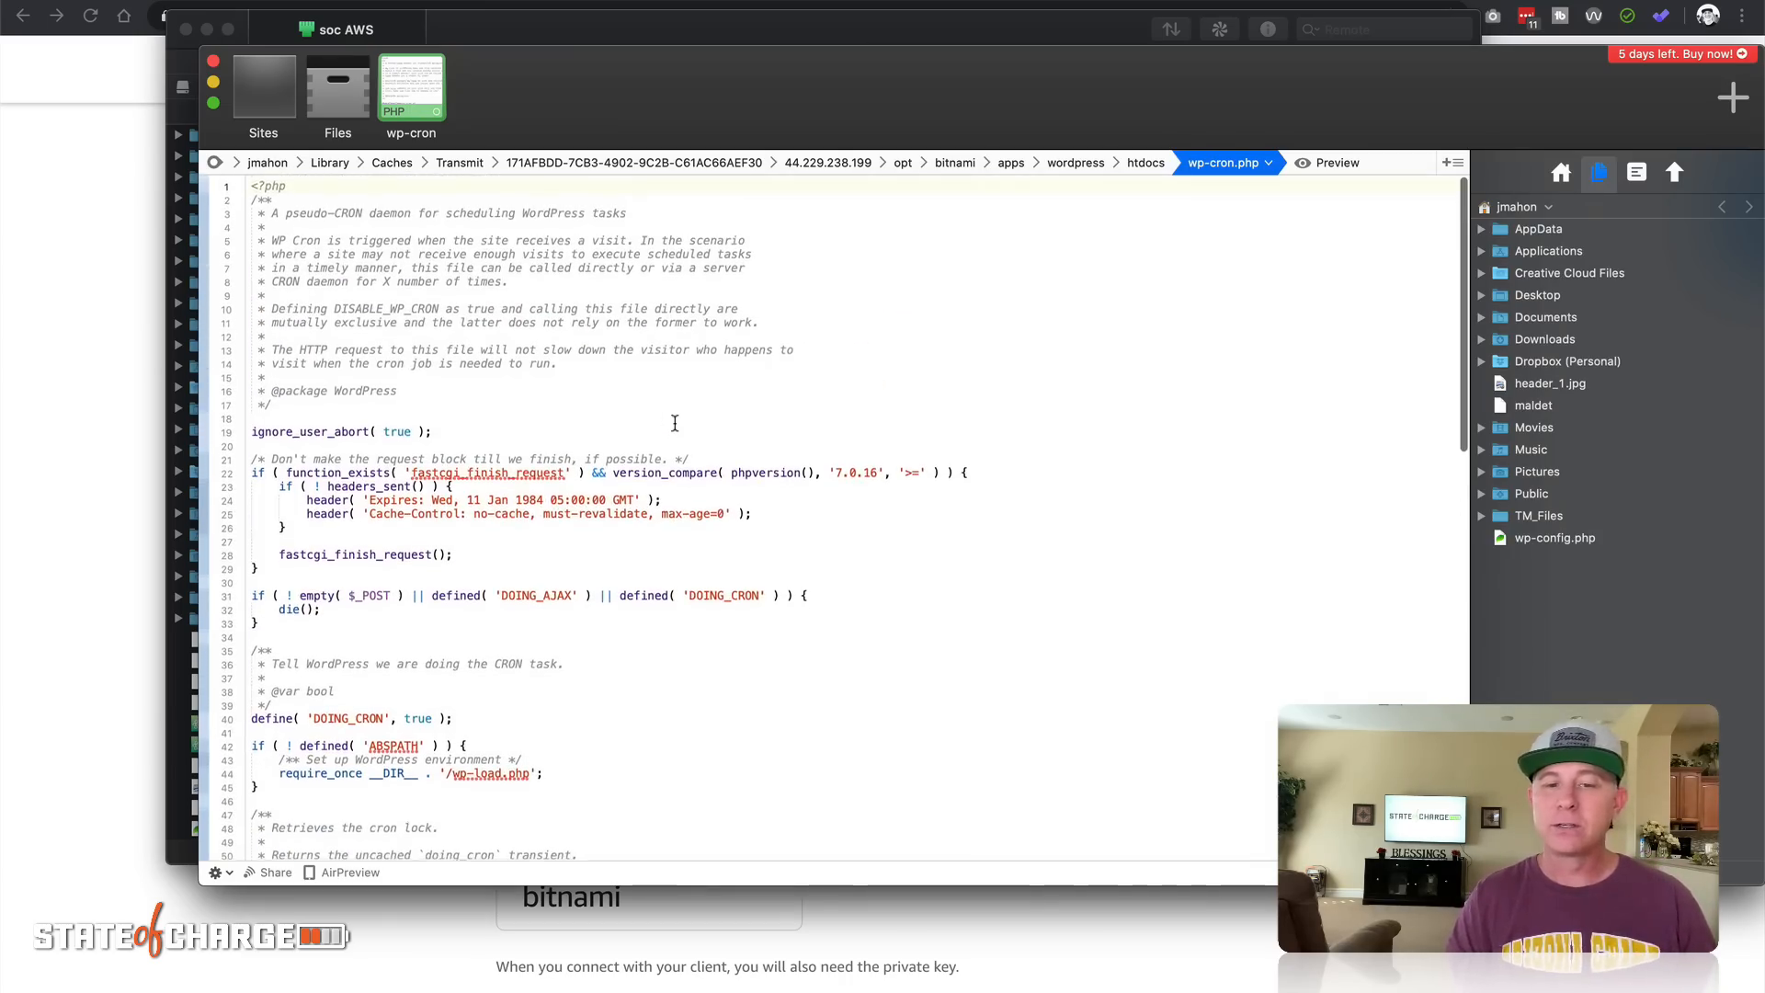
key(super+w)
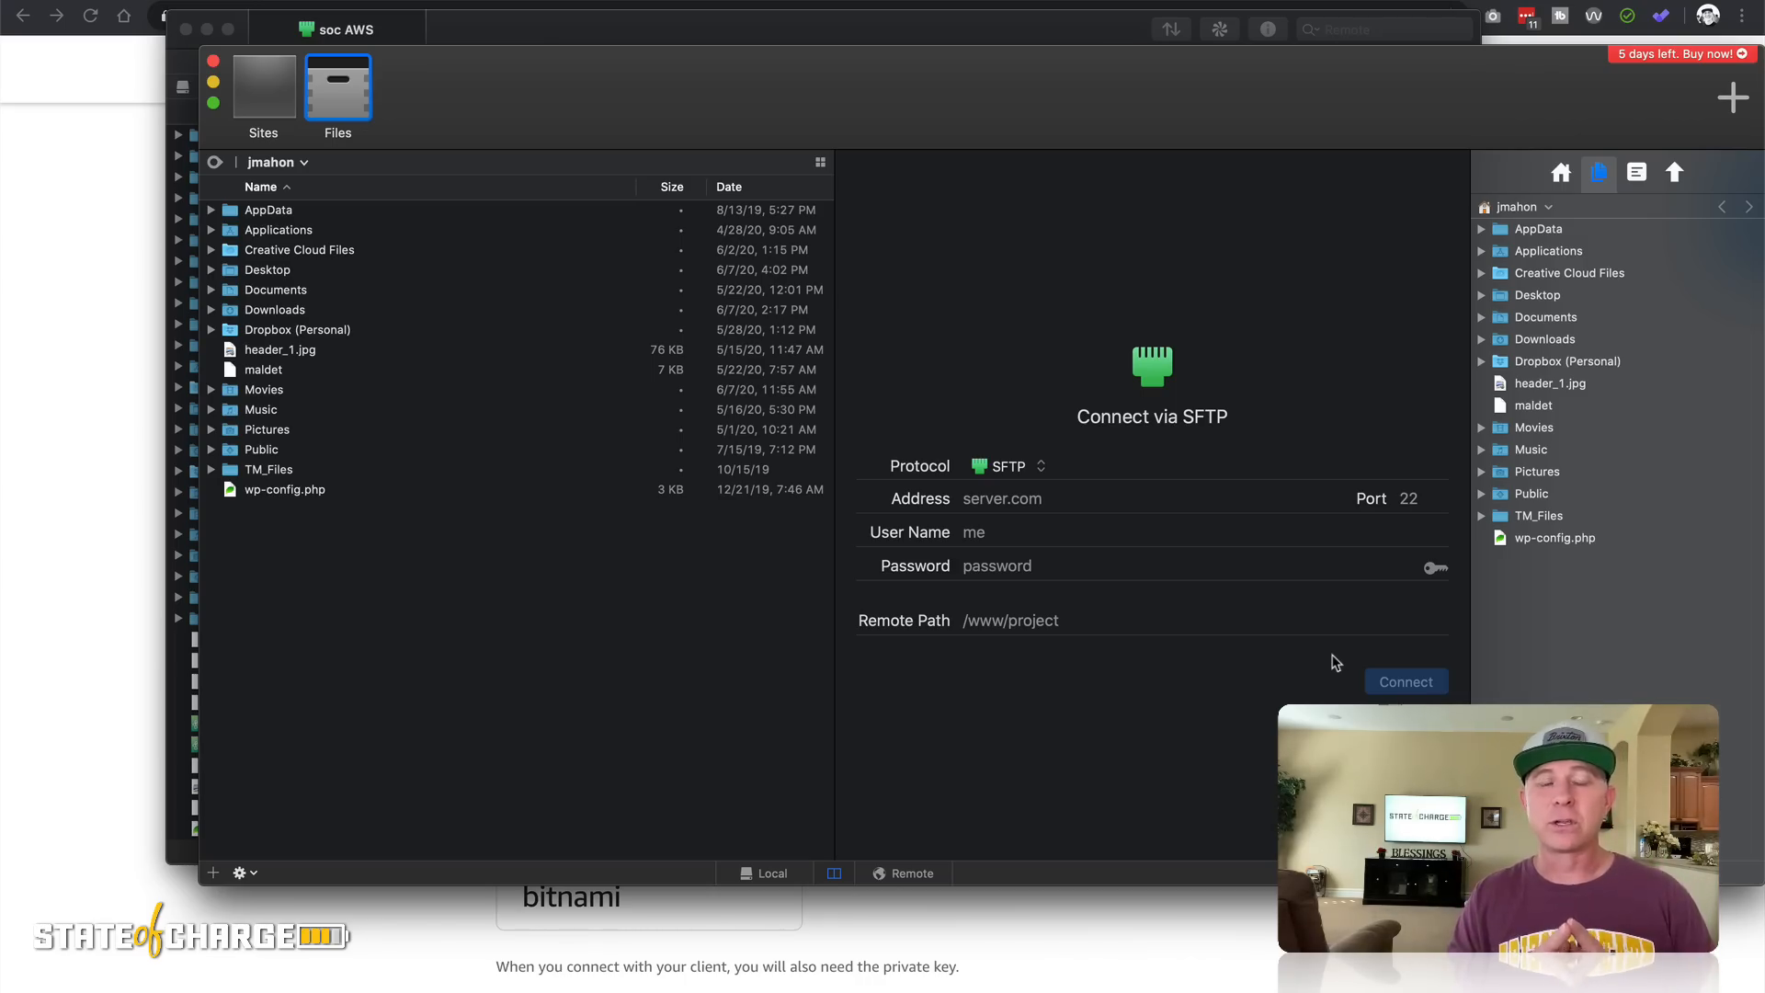
key(super+Tab)
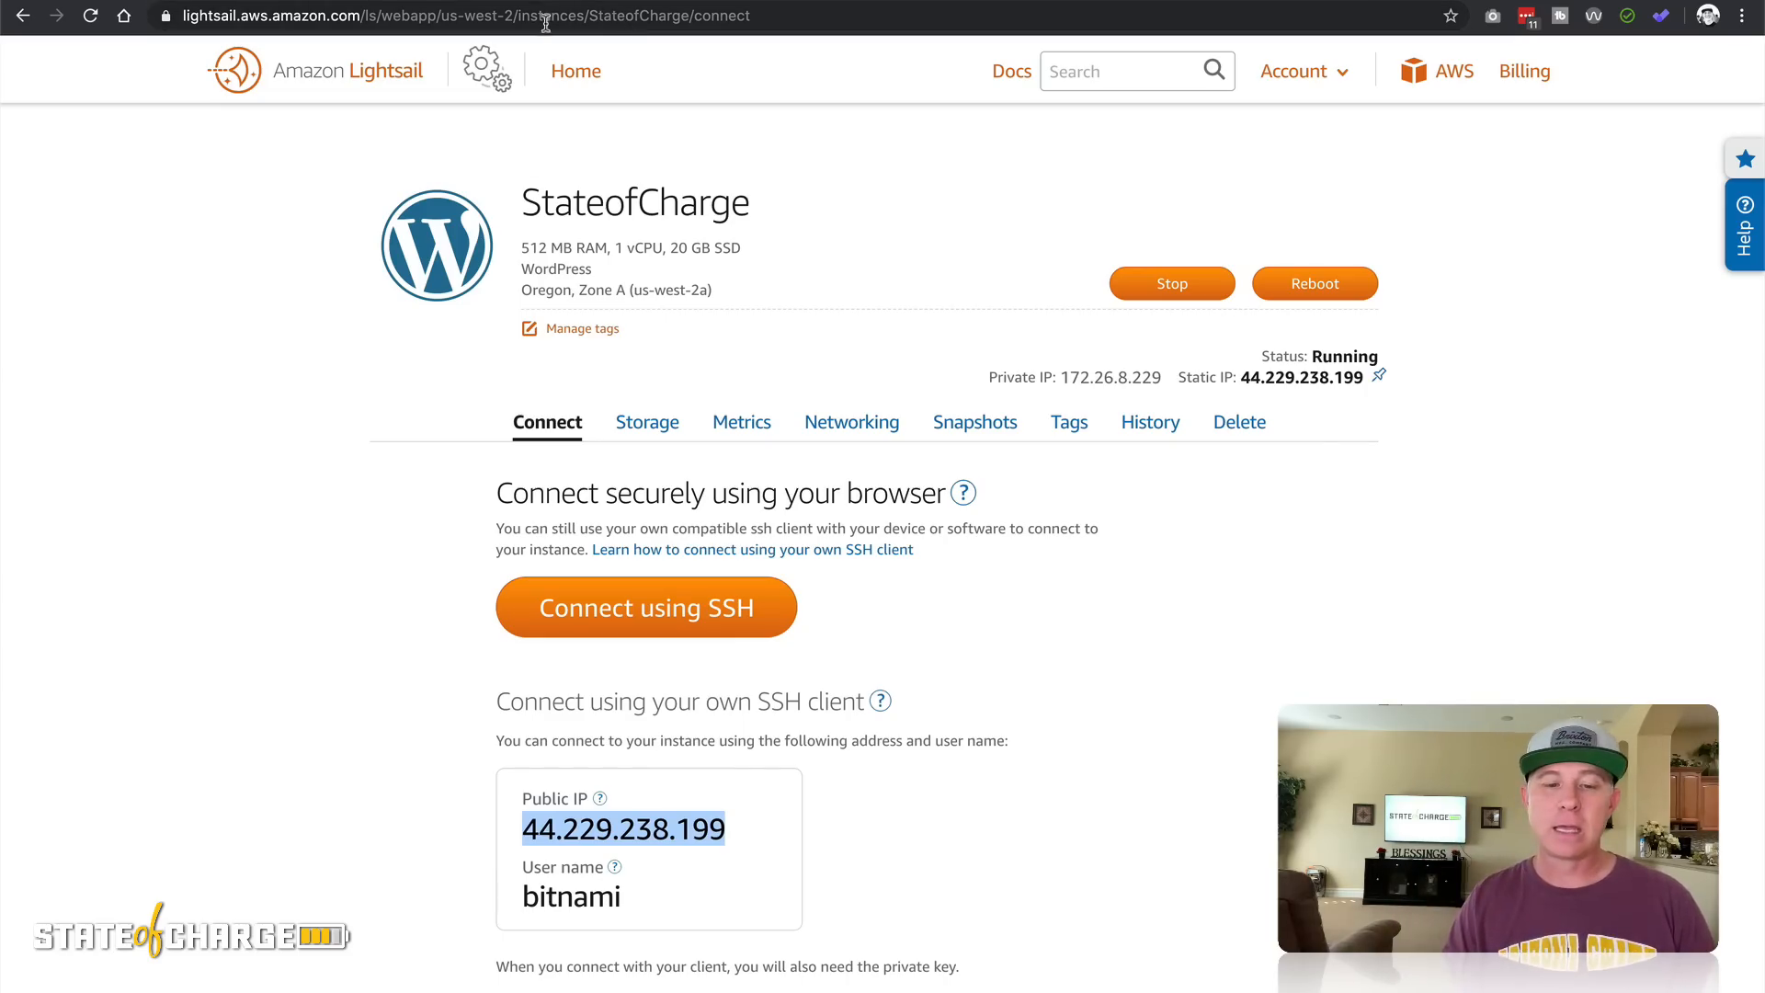
Return to the Lightsail instances list and bring up the StateofCharge instance actions.
click(456, 503)
click(575, 69)
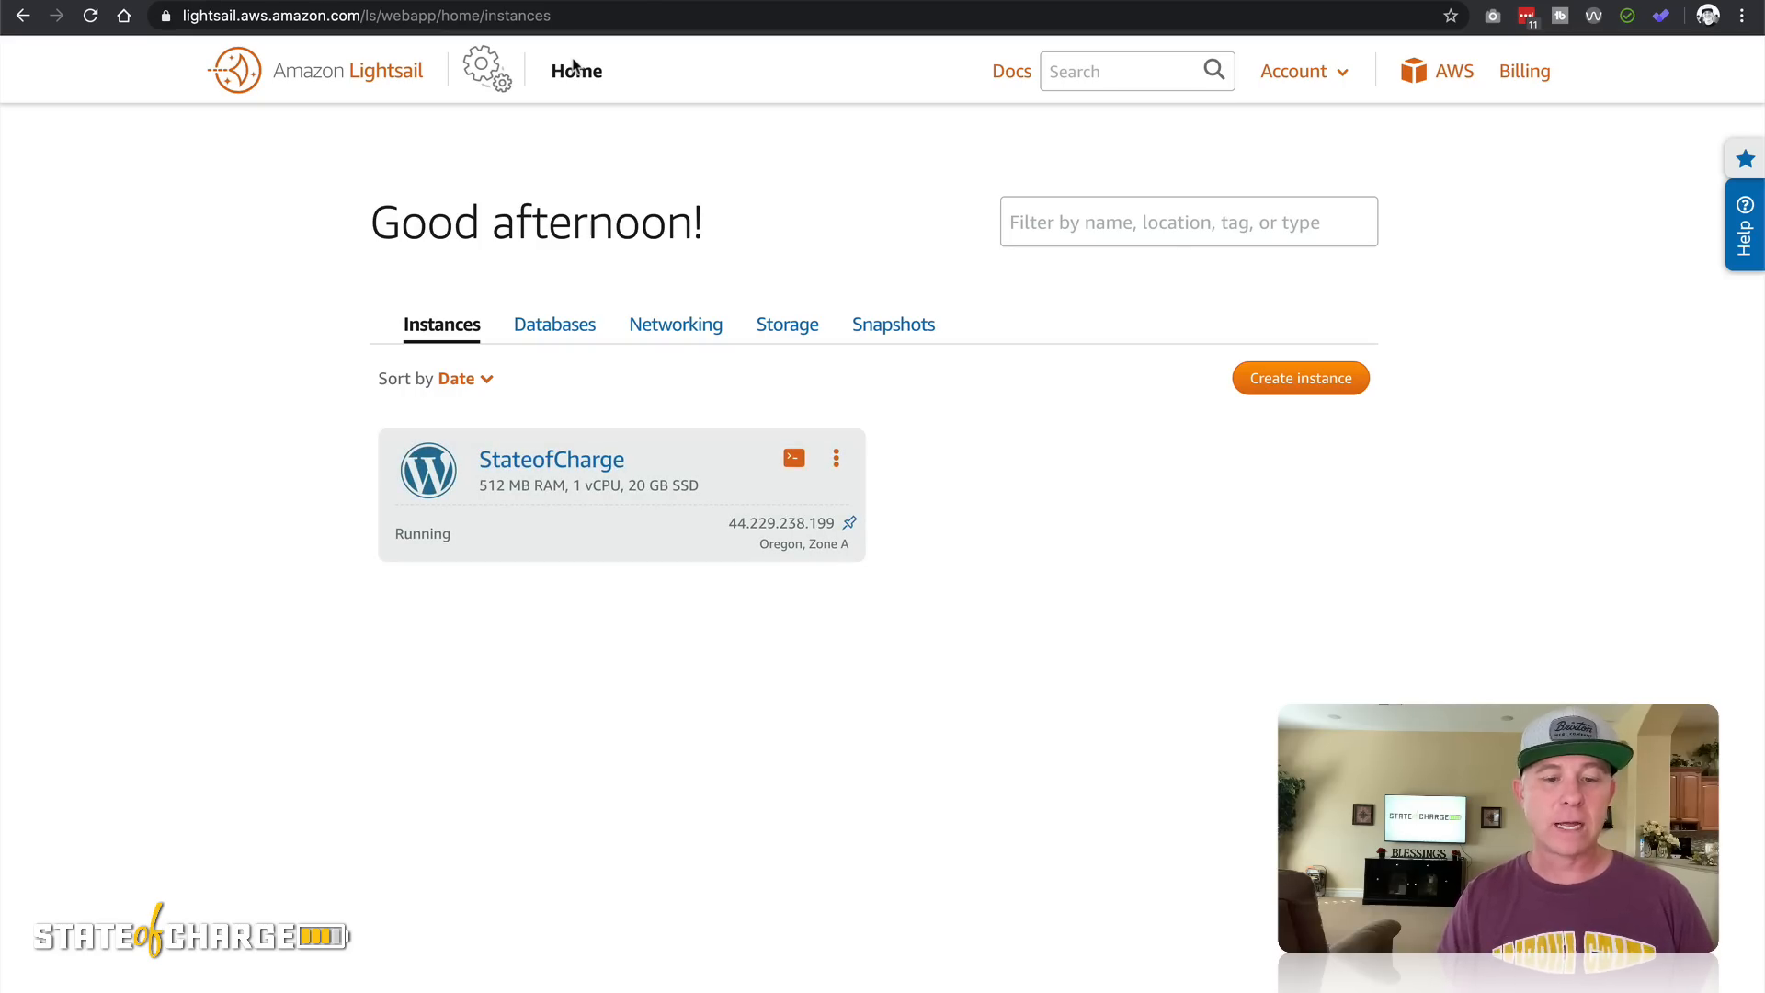
click(837, 460)
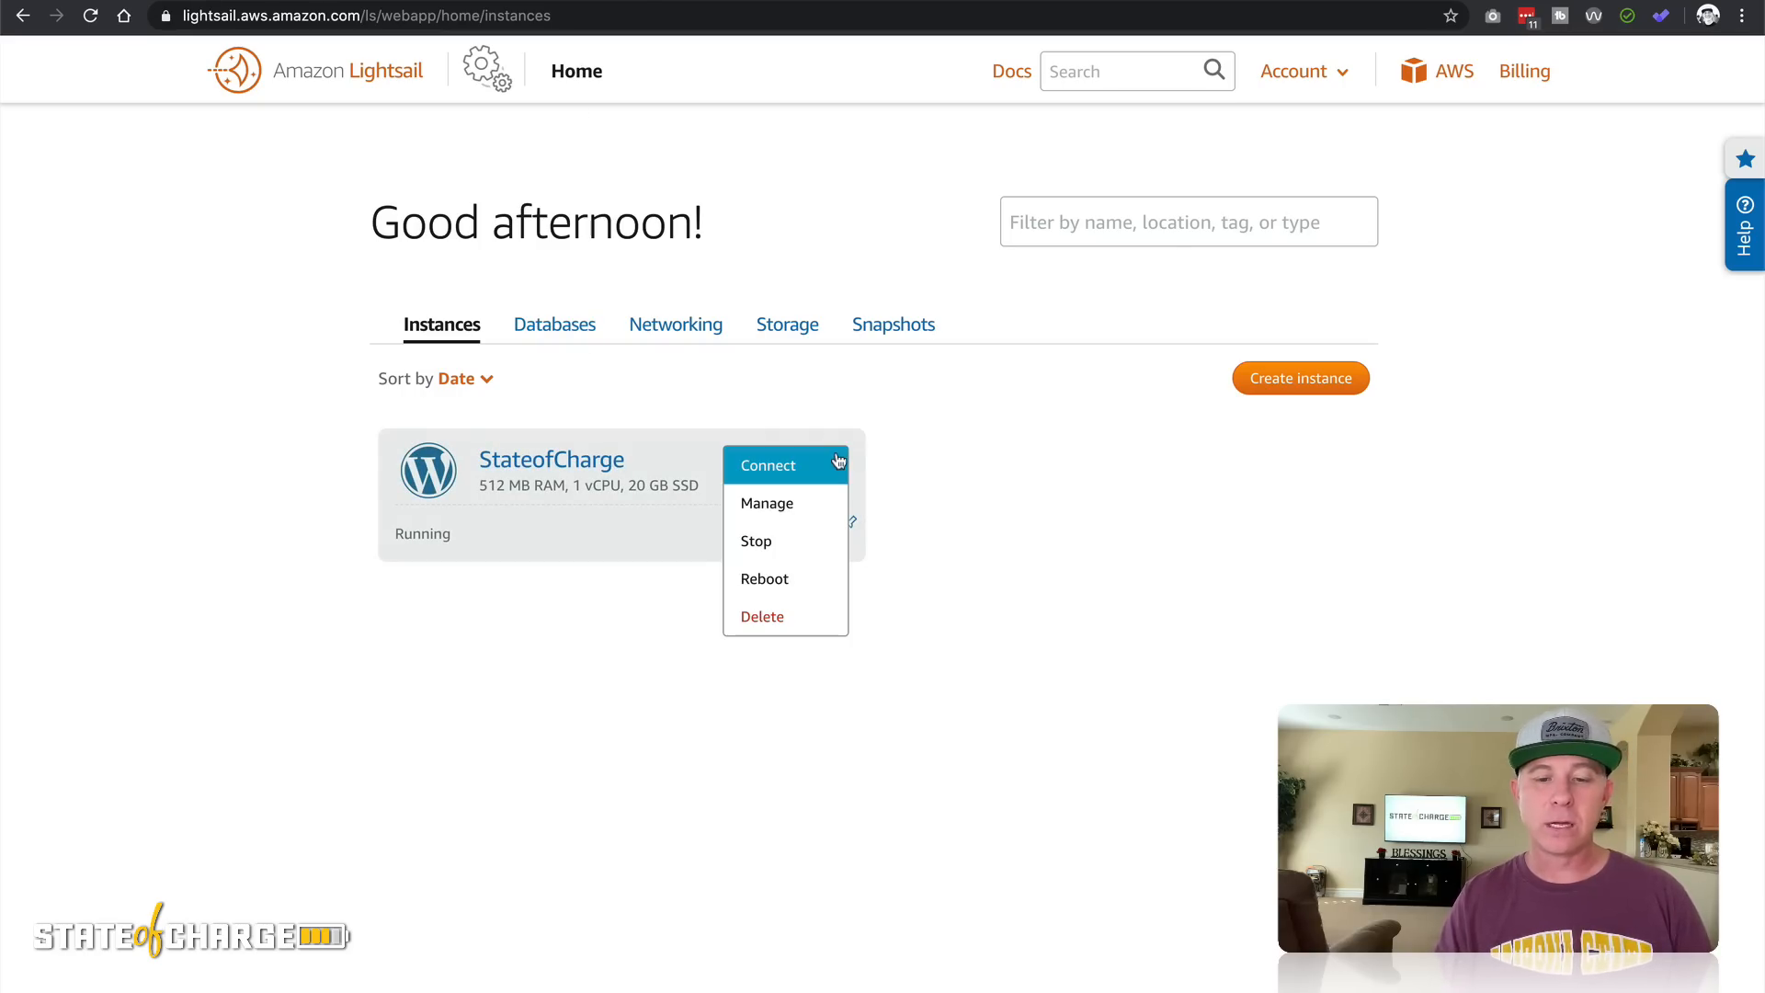
Manage the StateofCharge instance and view its Snapshots page.
click(806, 499)
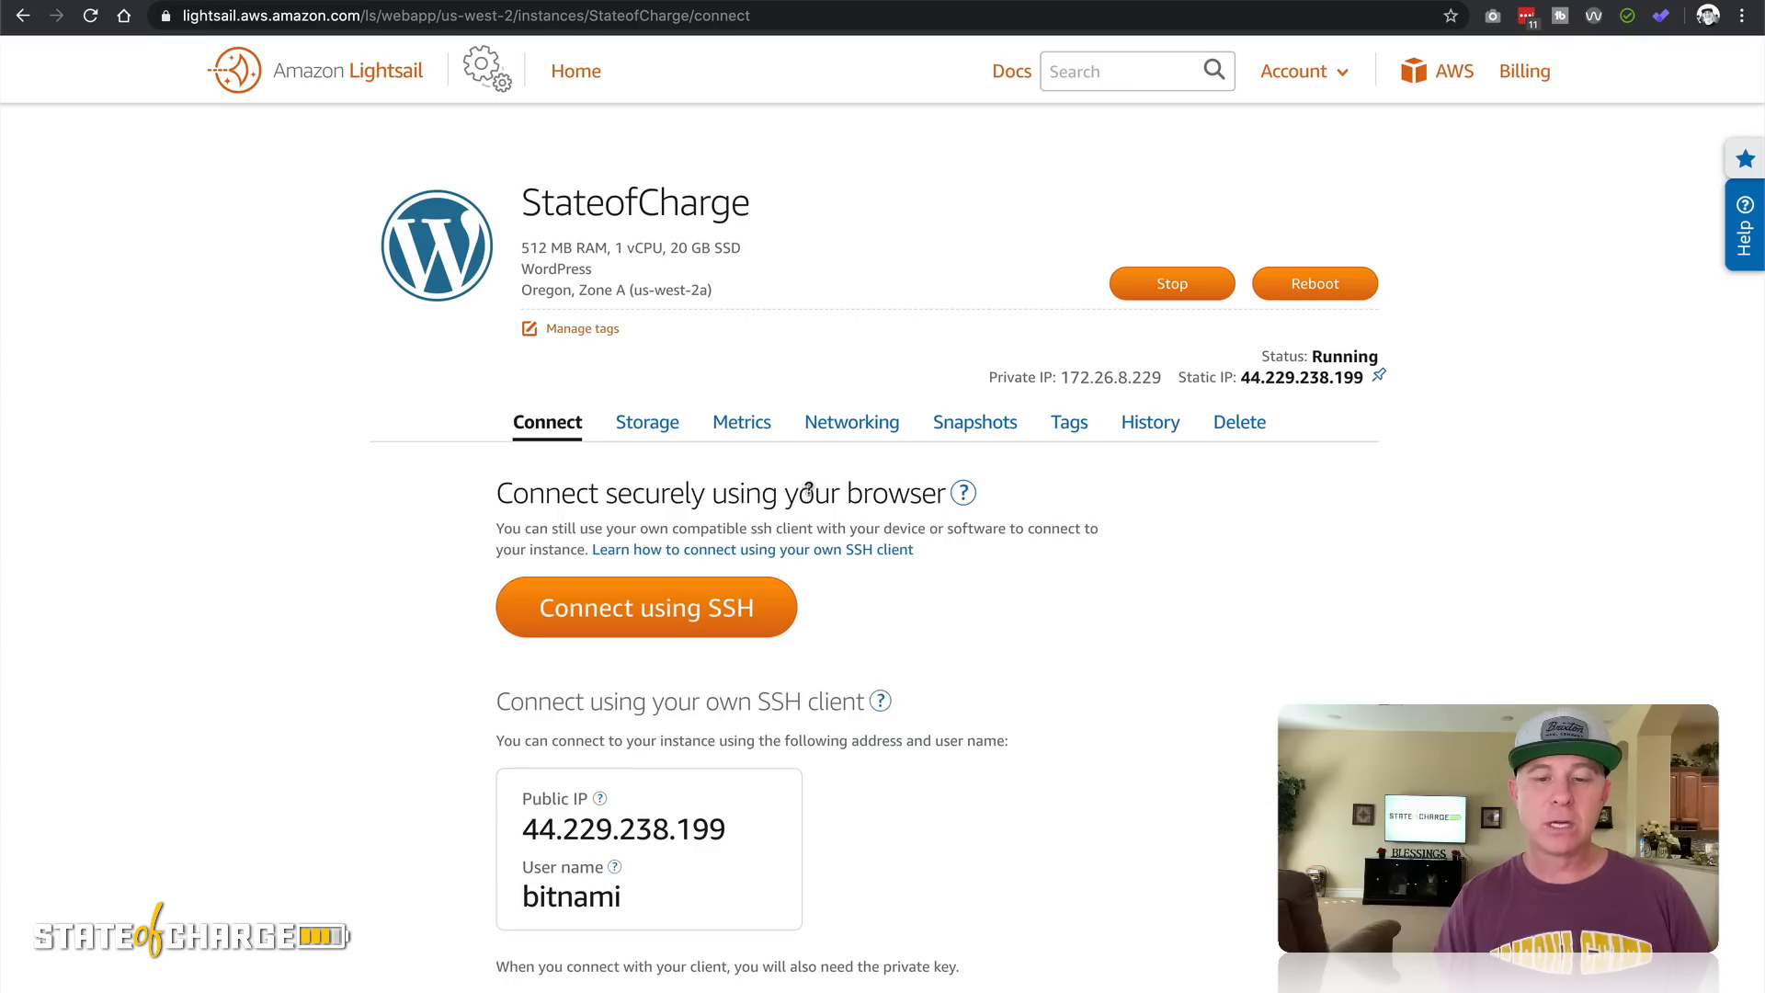
click(975, 436)
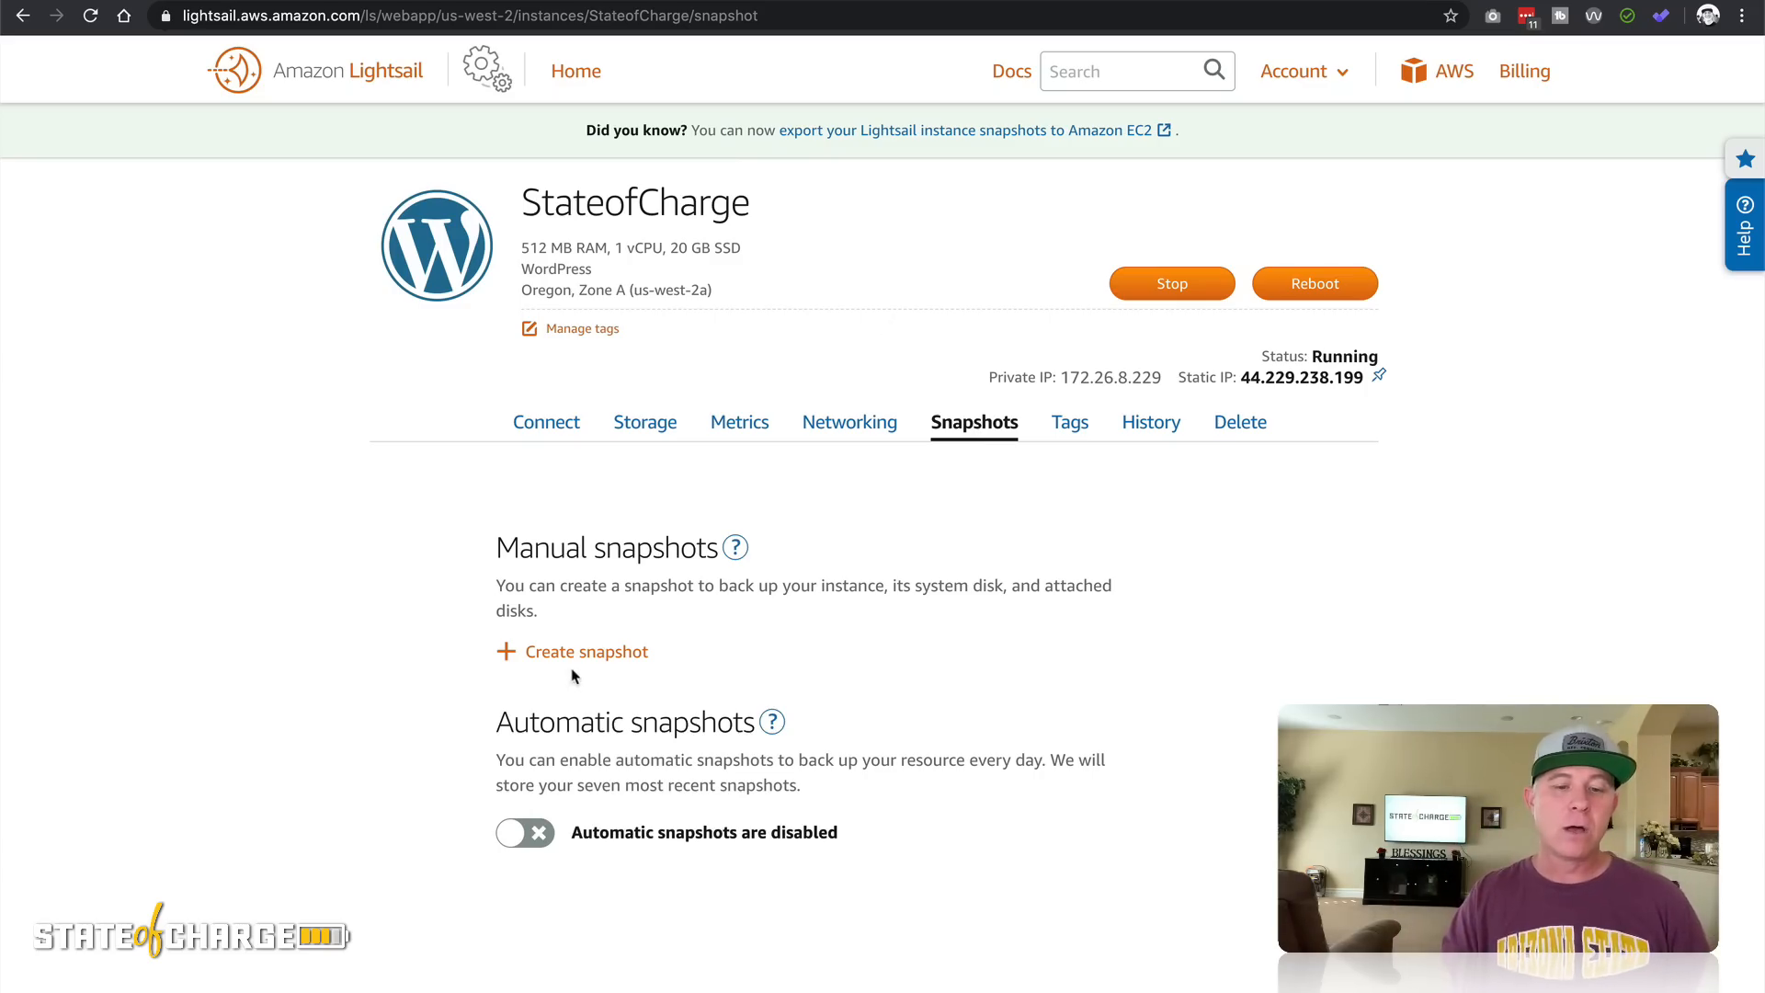
Create a manual snapshot named StateofCharge-launch, replacing the timestamp suffix.
click(548, 659)
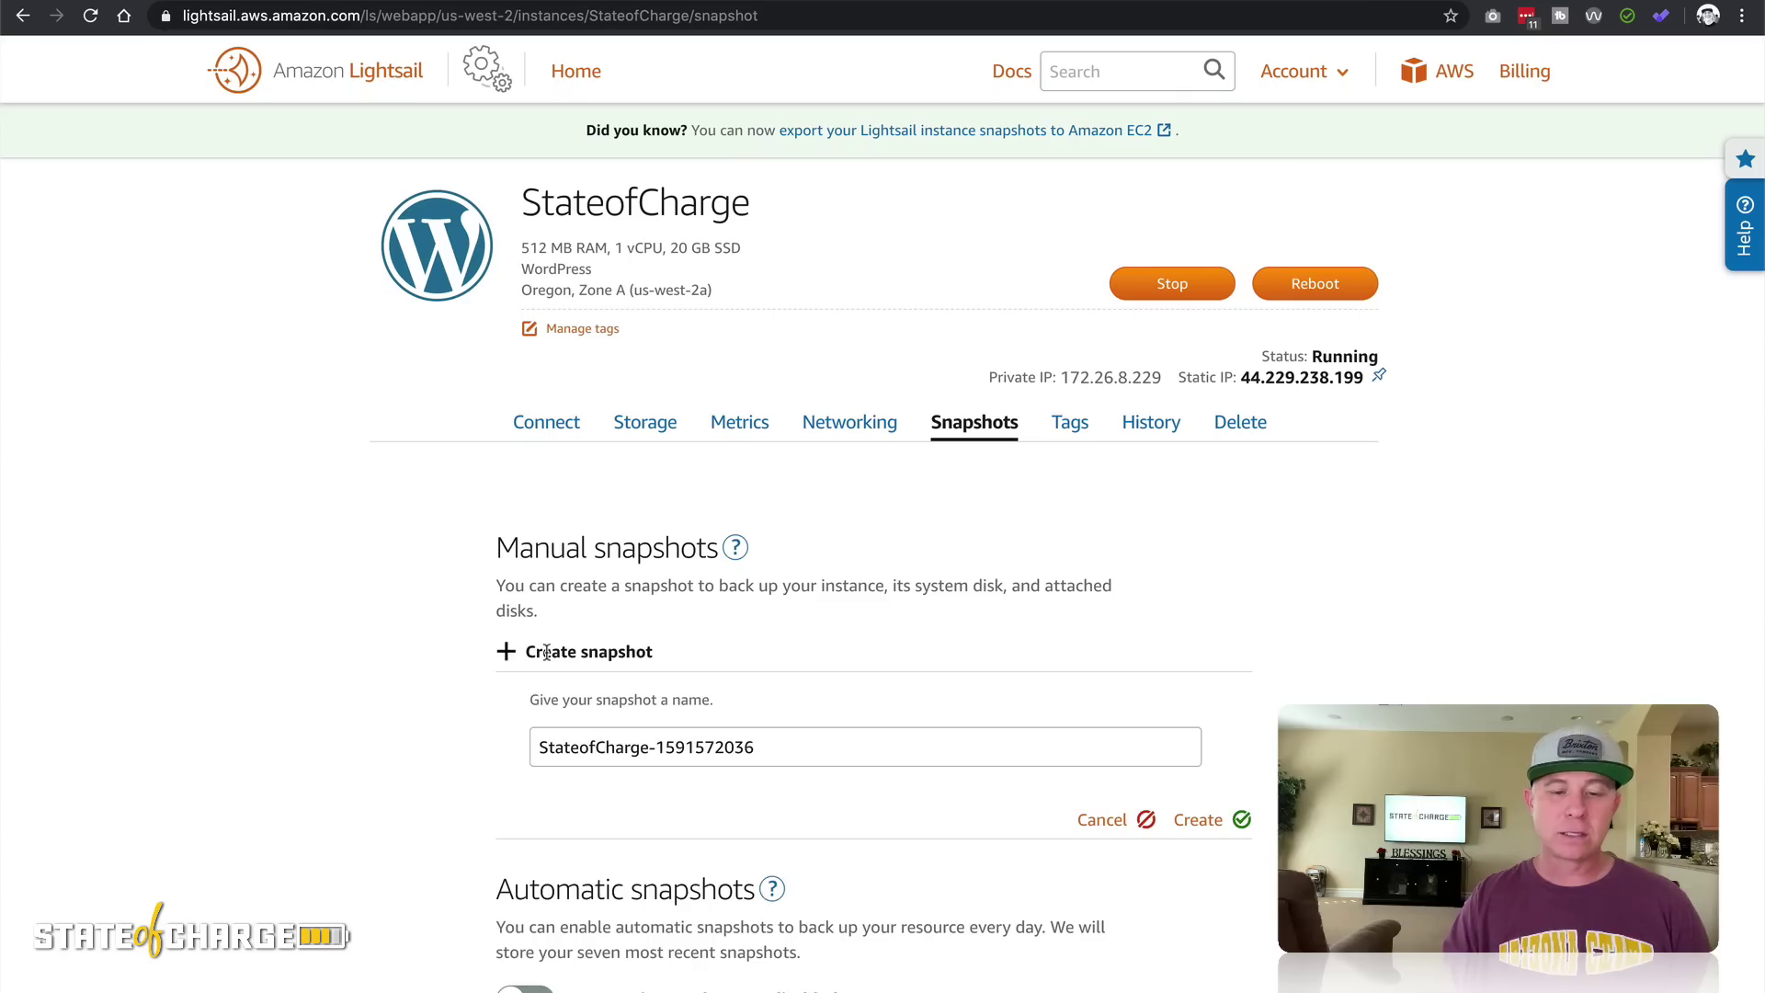
click(783, 727)
key(Right)
key(BackSpace)
key(BackSpace)
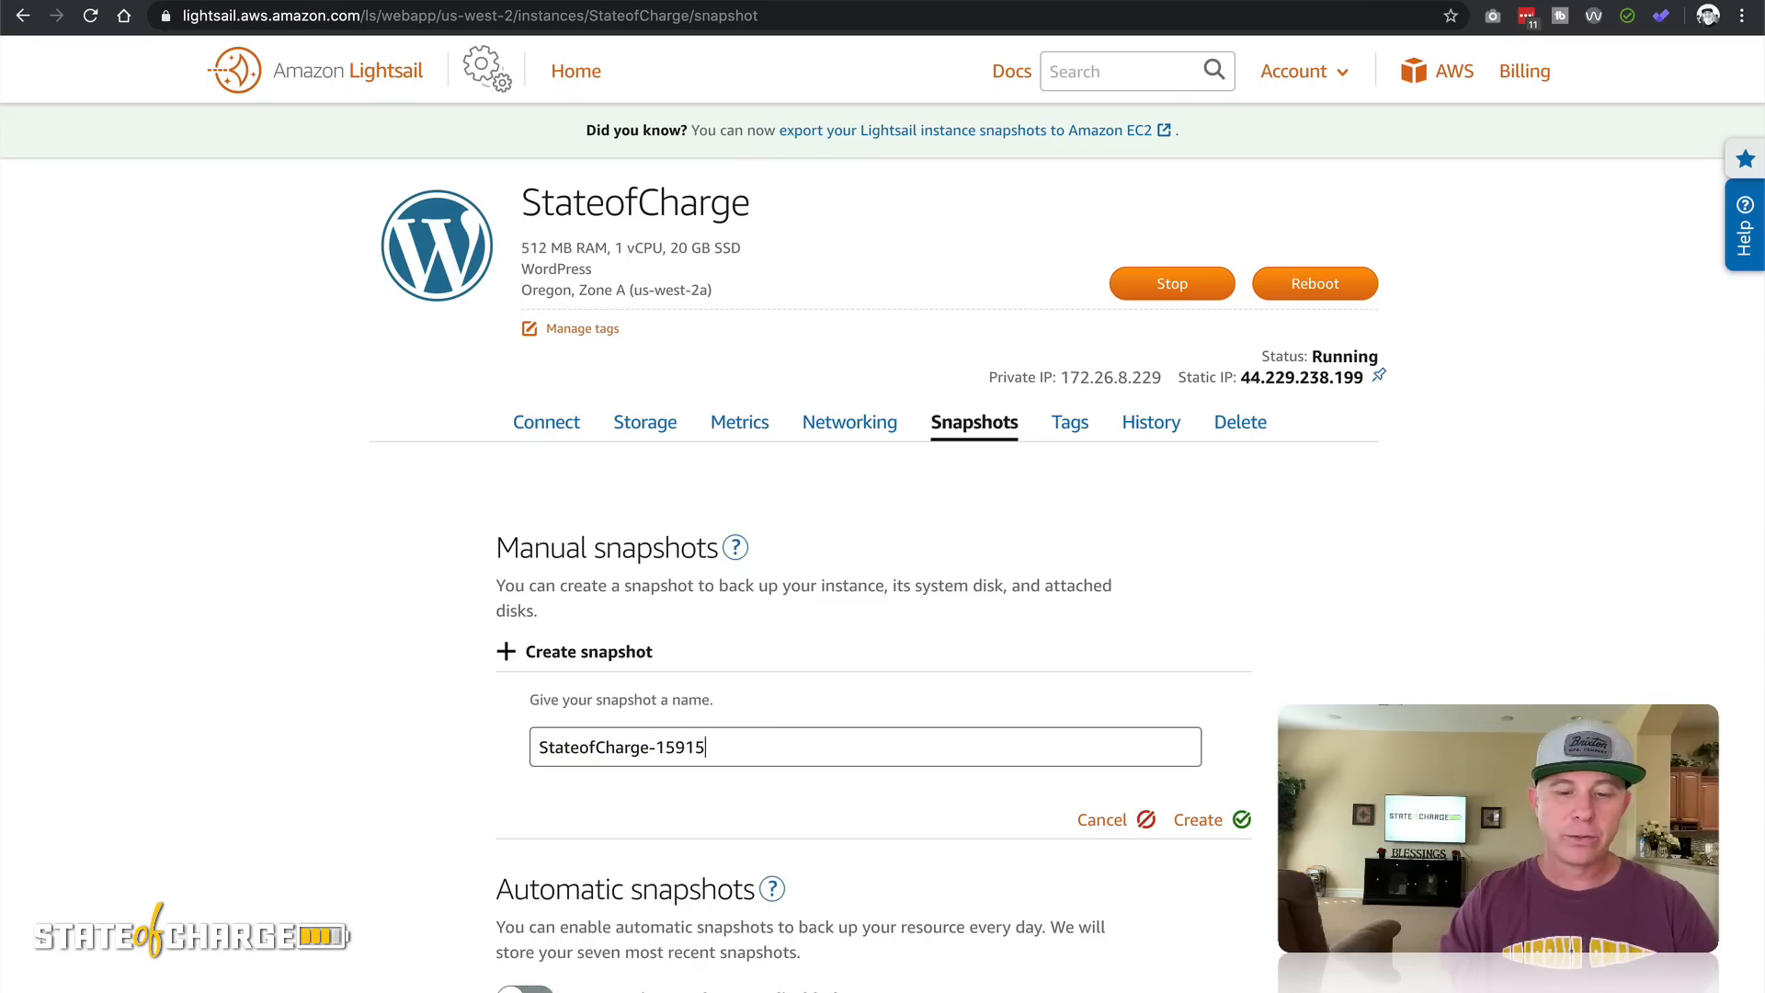
key(BackSpace)
key(BackSpace)
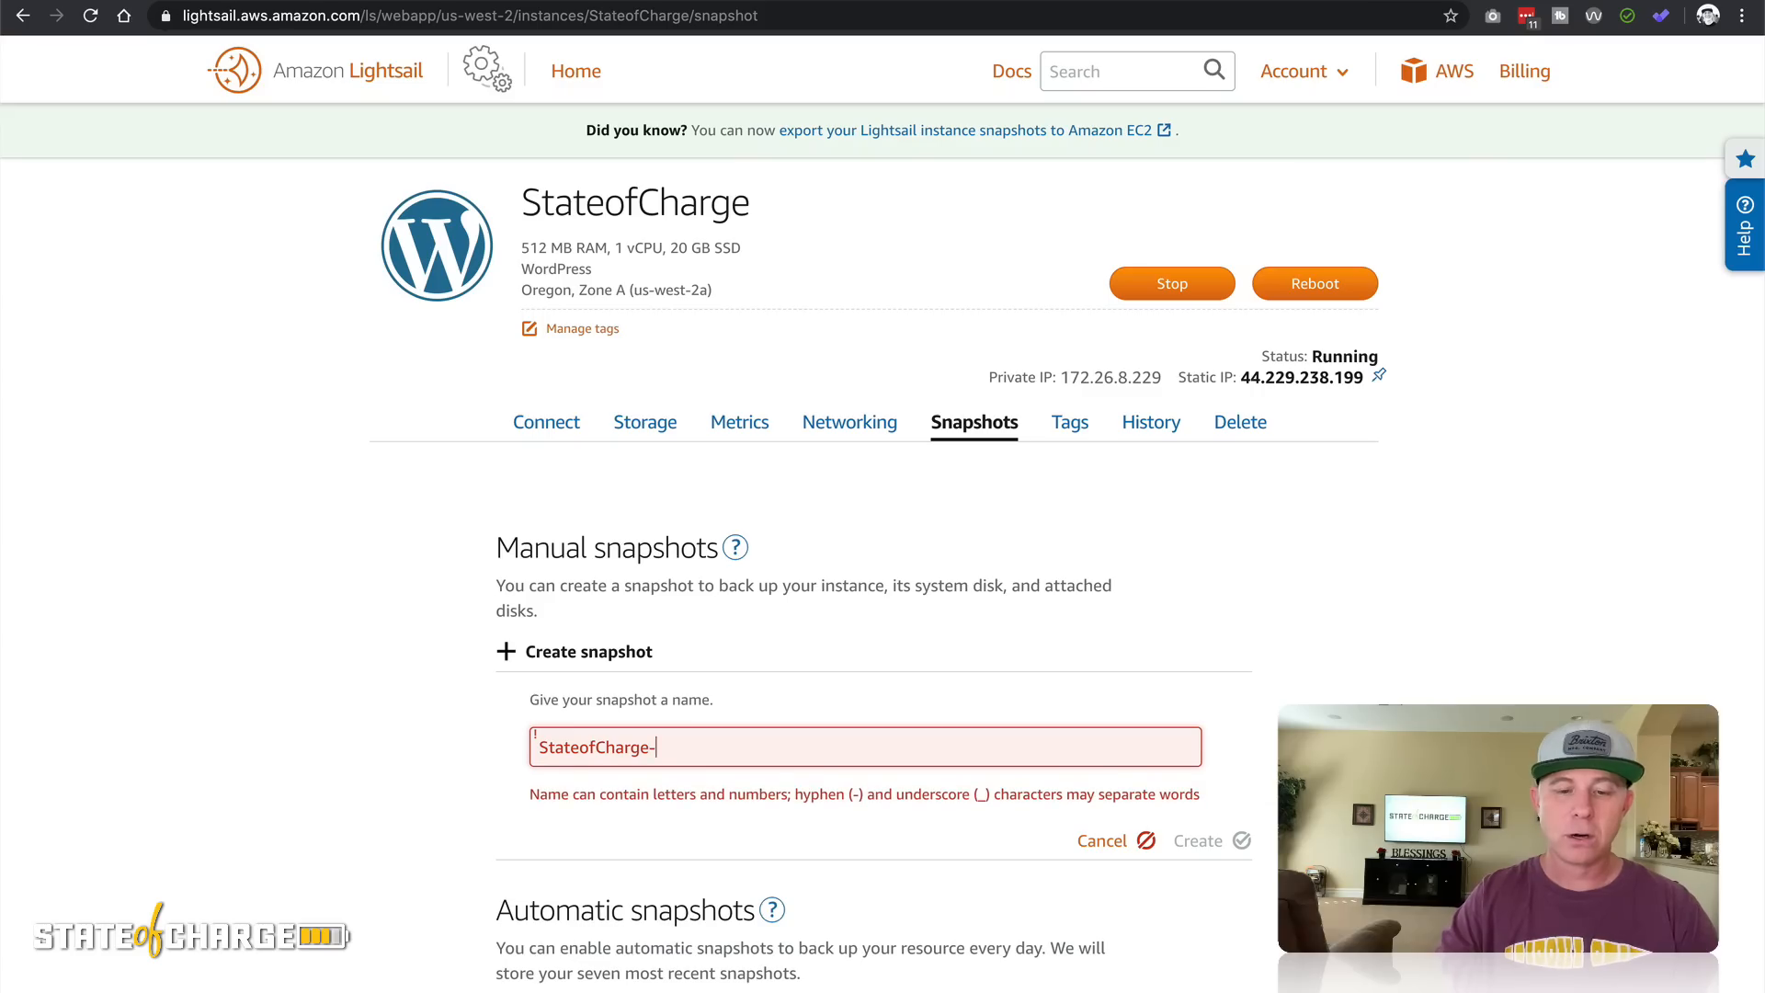
text(launch)
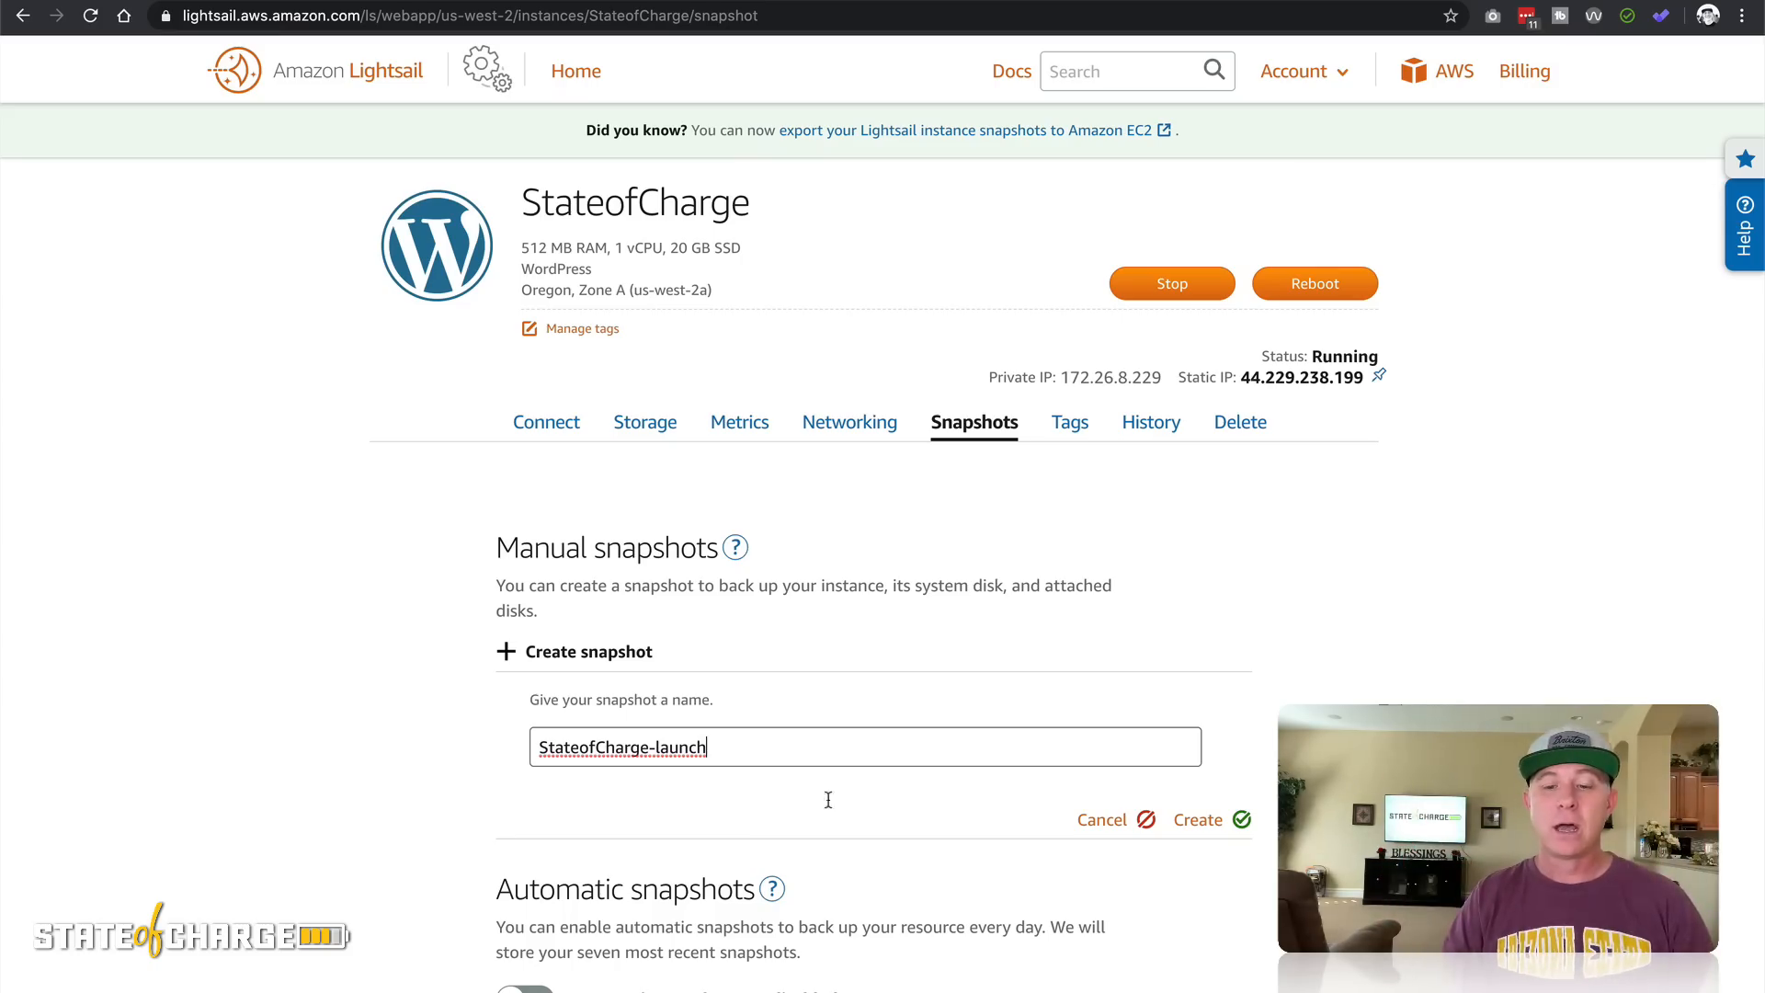
click(1198, 821)
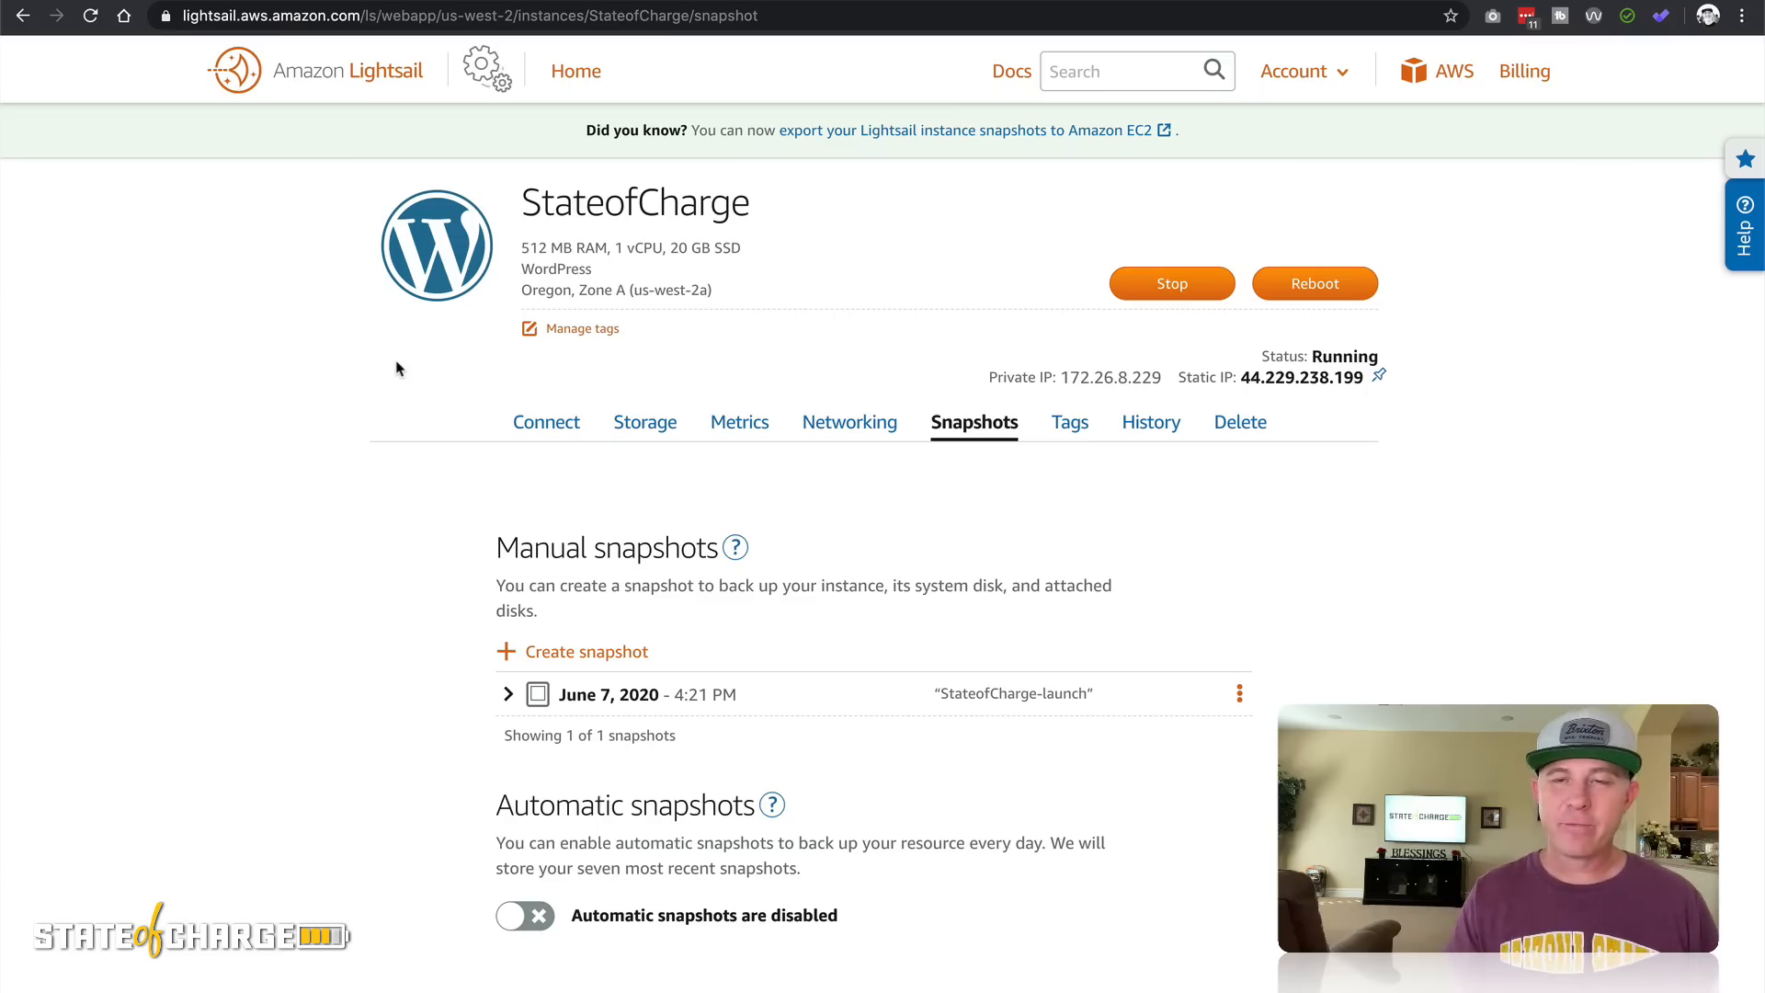
Expand the StateofCharge-launch snapshot row and bring up its actions menu.
click(507, 695)
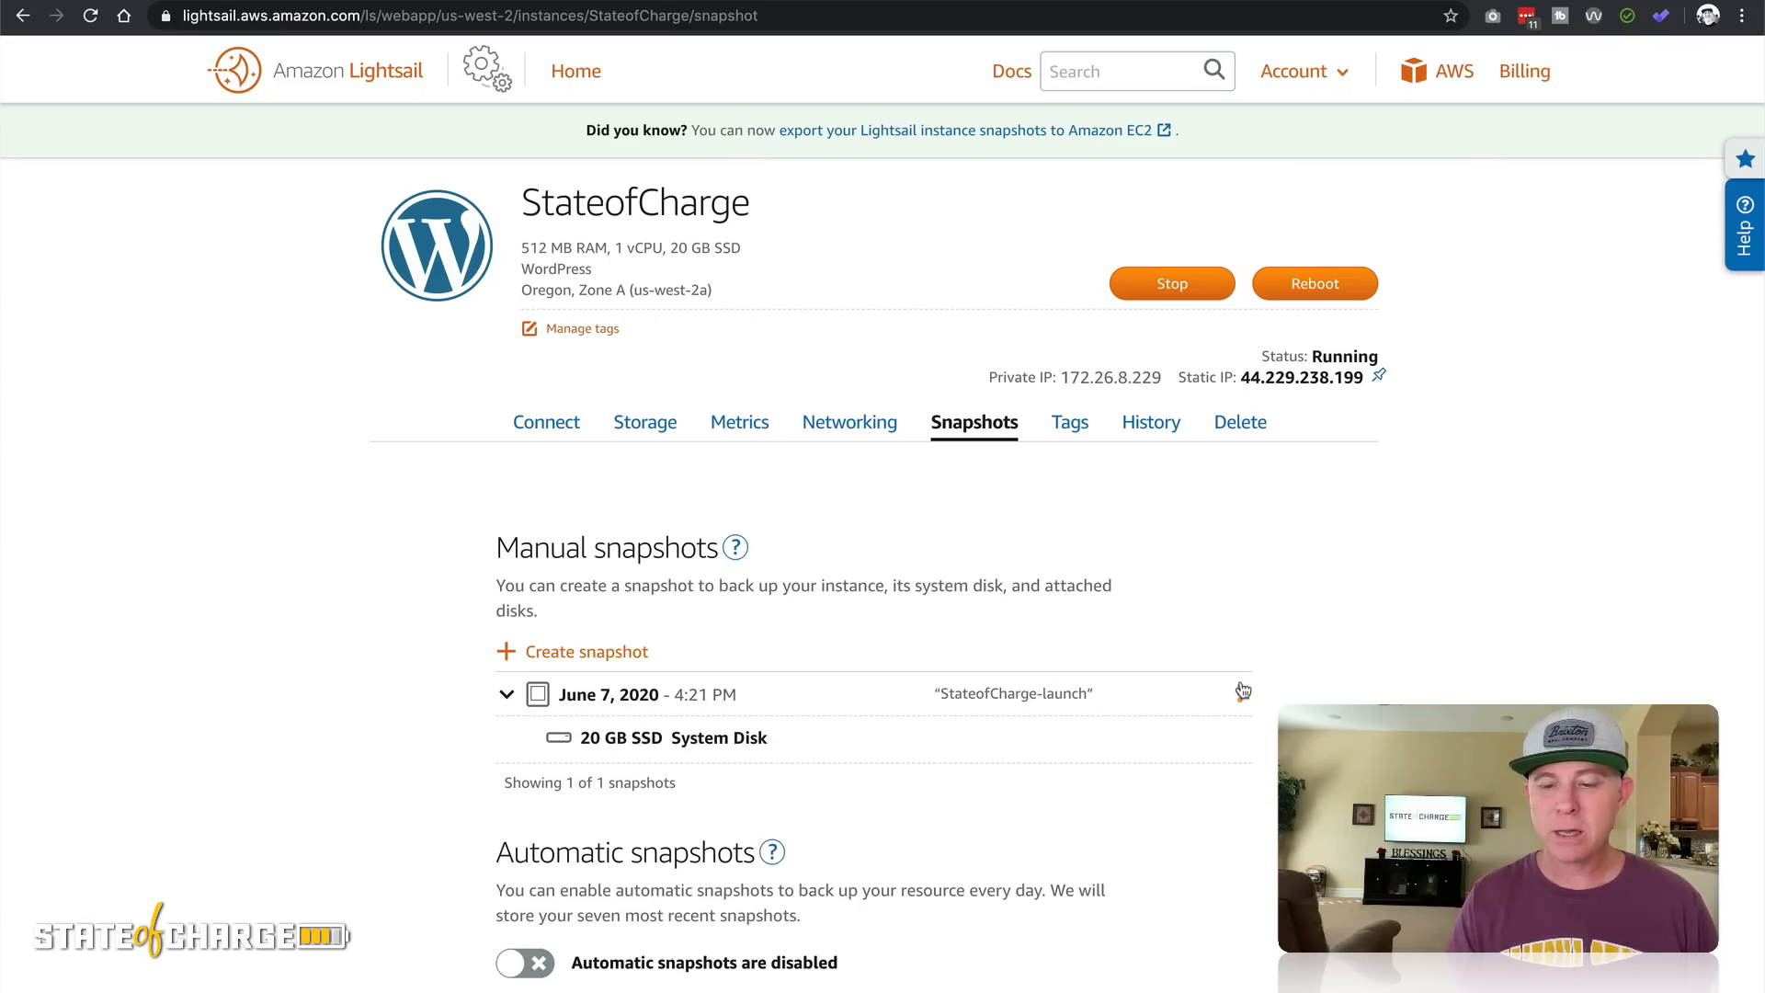
click(1240, 698)
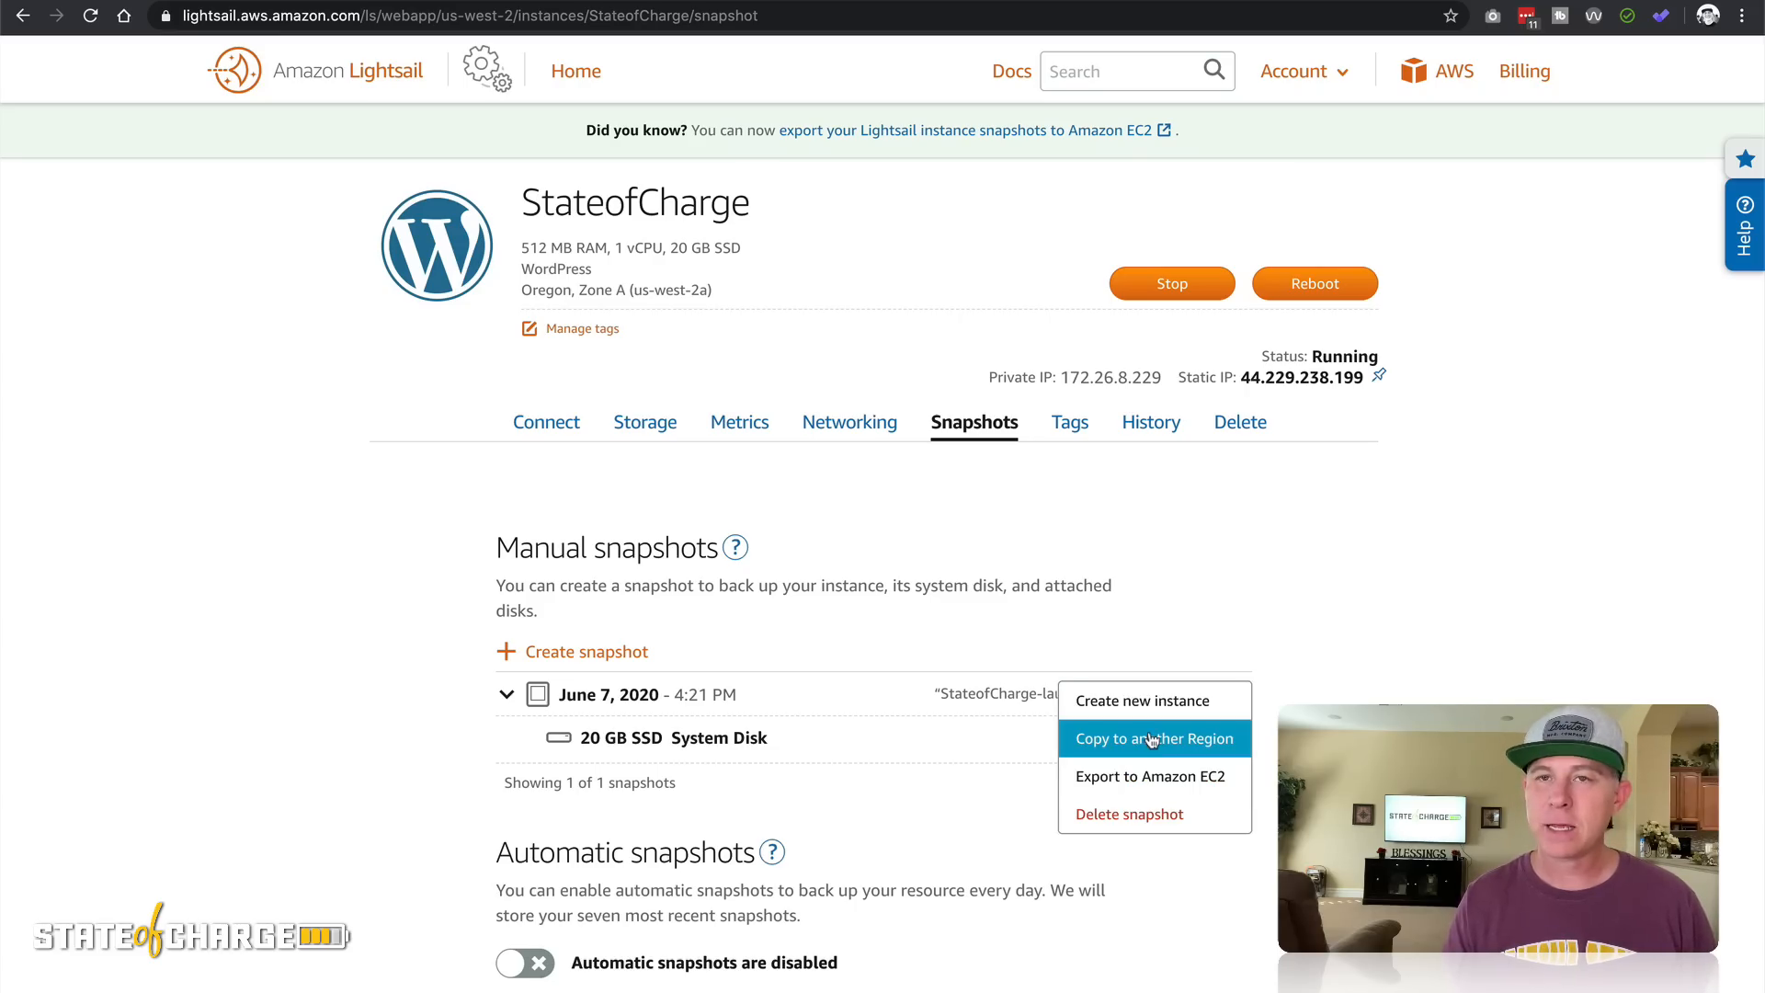
click(1269, 784)
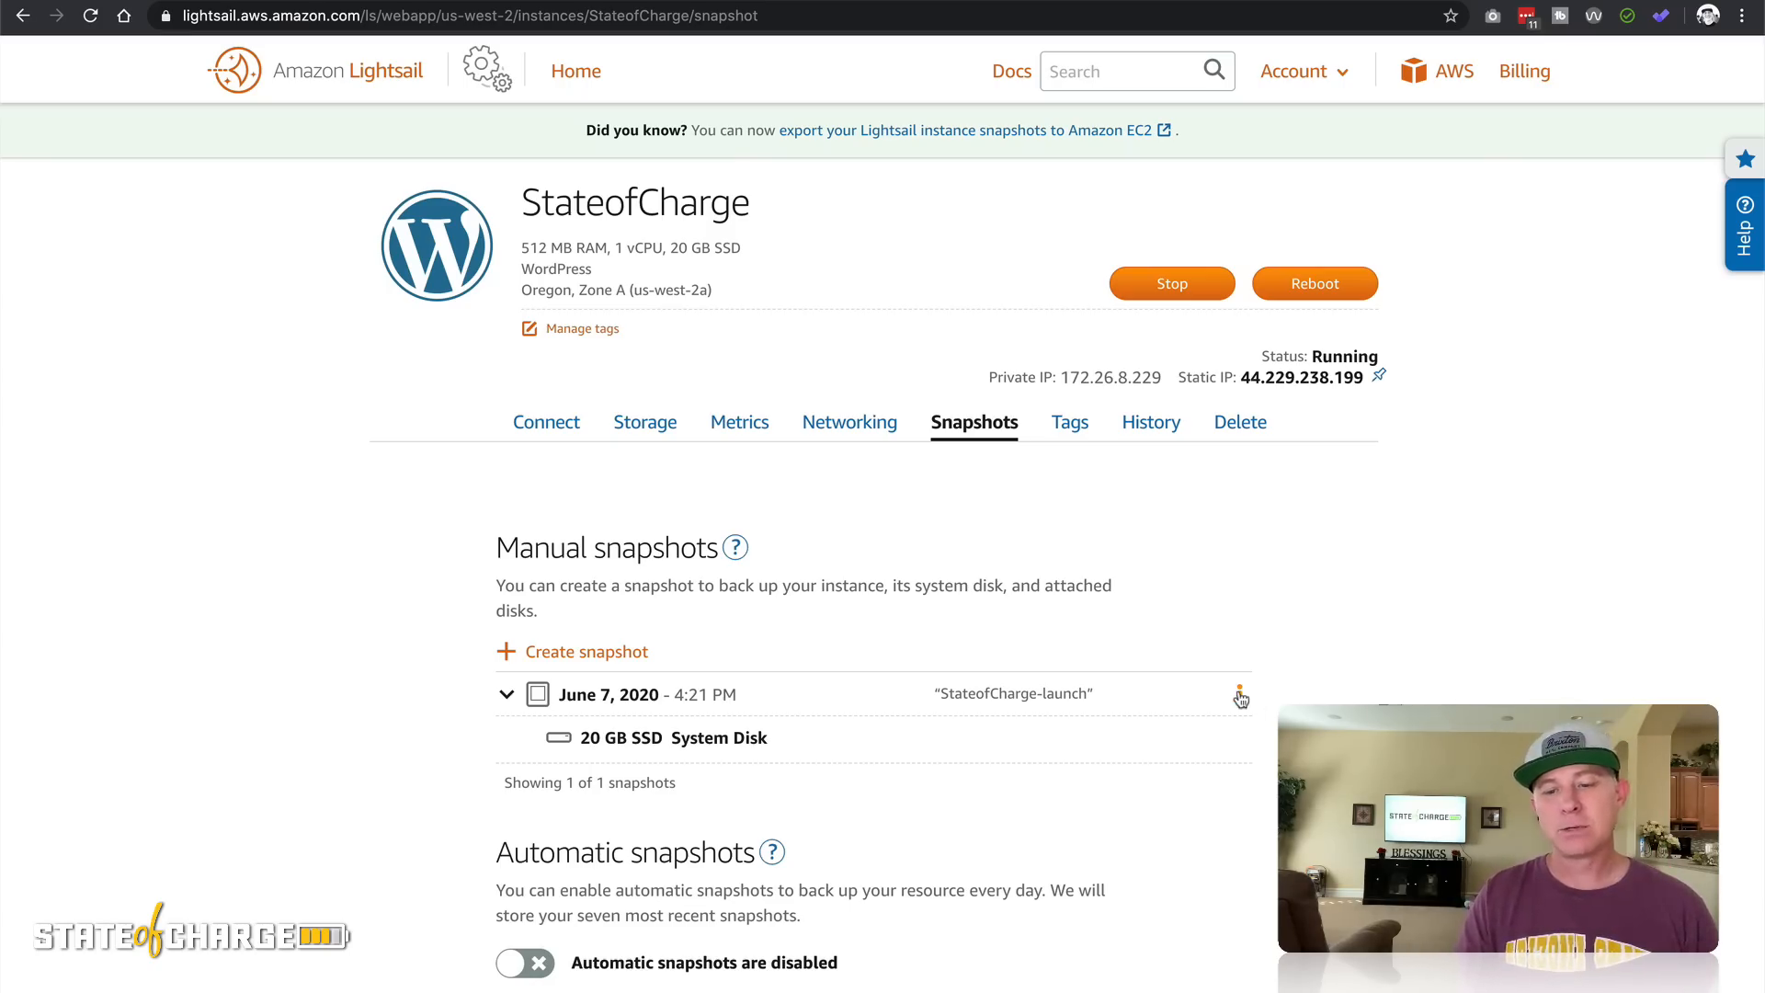
click(1240, 695)
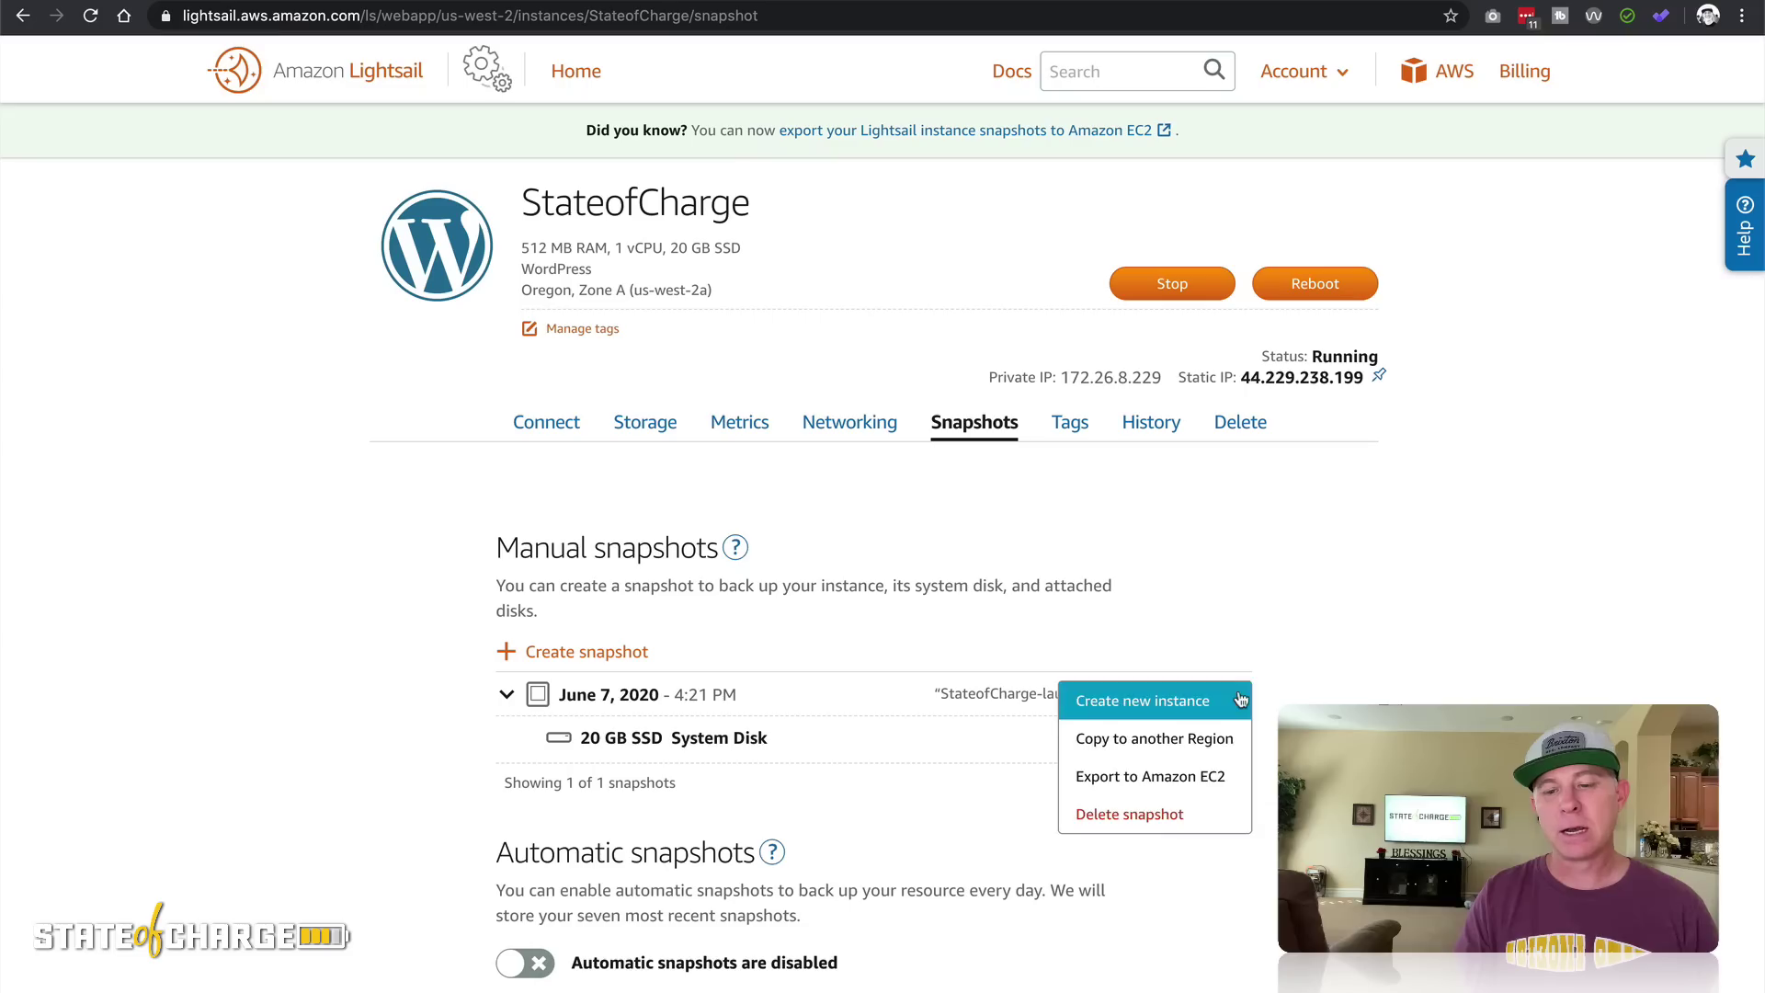
Create a new instance named SOC2 from the snapshot on the $3.5 plan.
click(1195, 715)
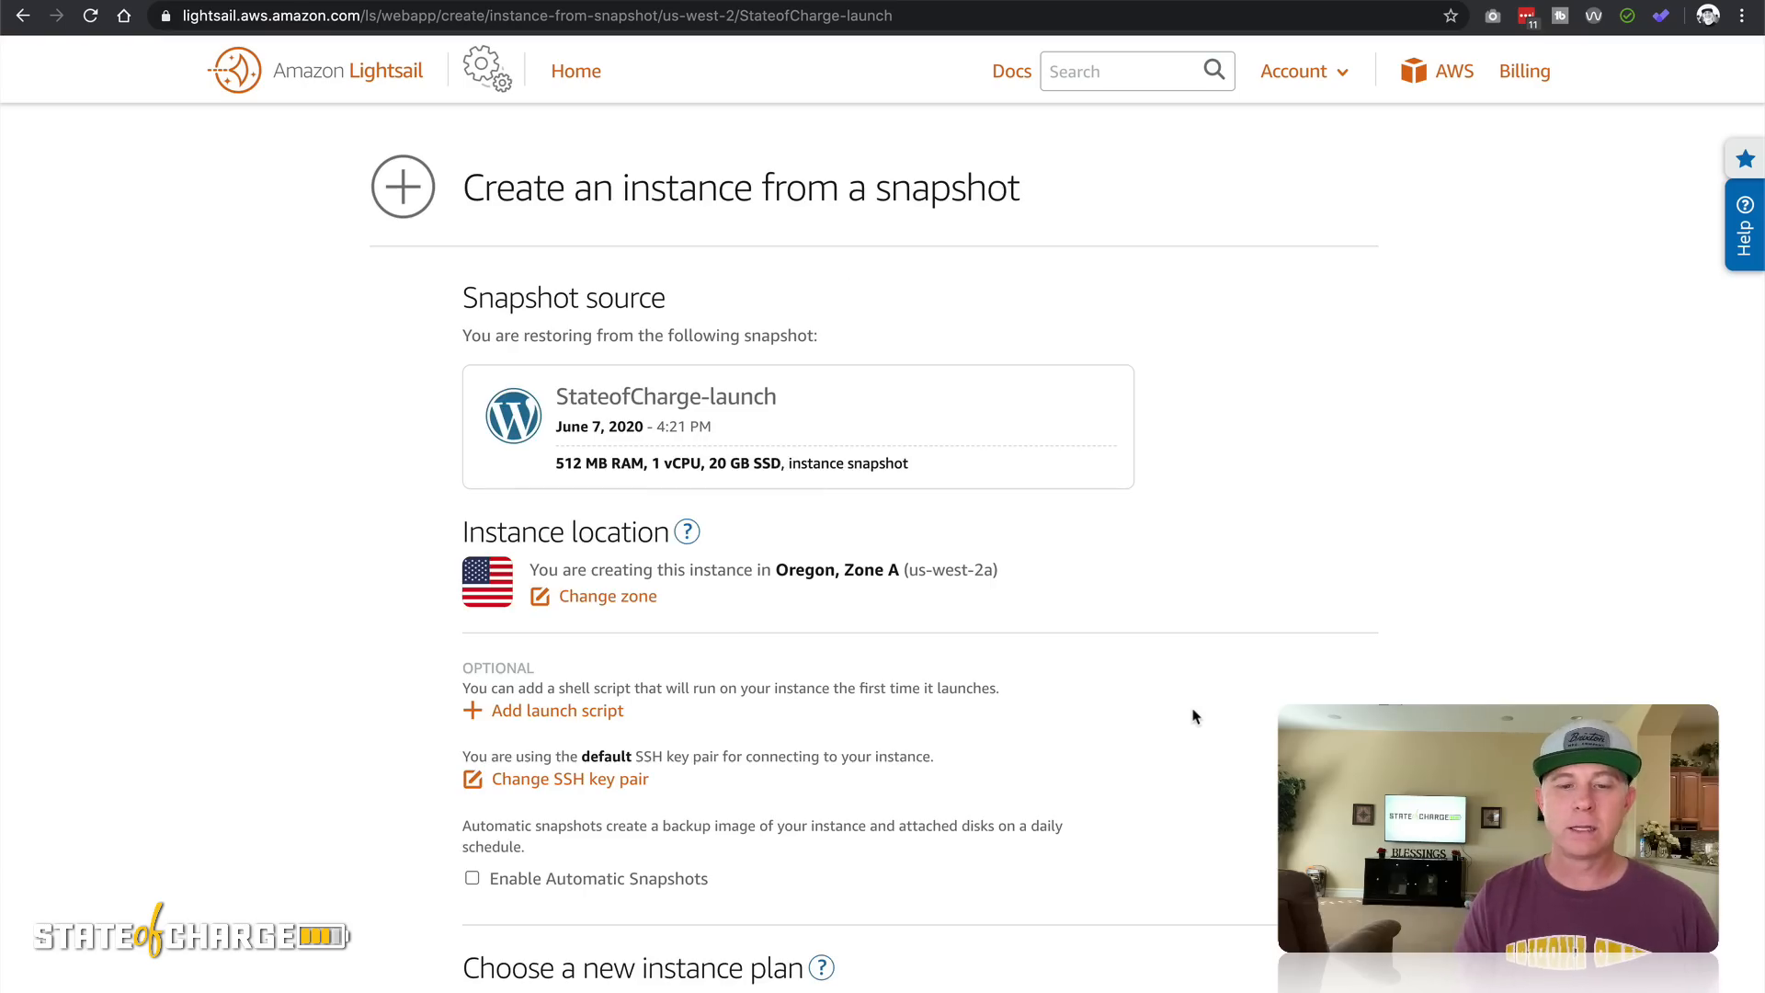
scroll(933, 550, down, 2)
scroll(933, 550, down, 2)
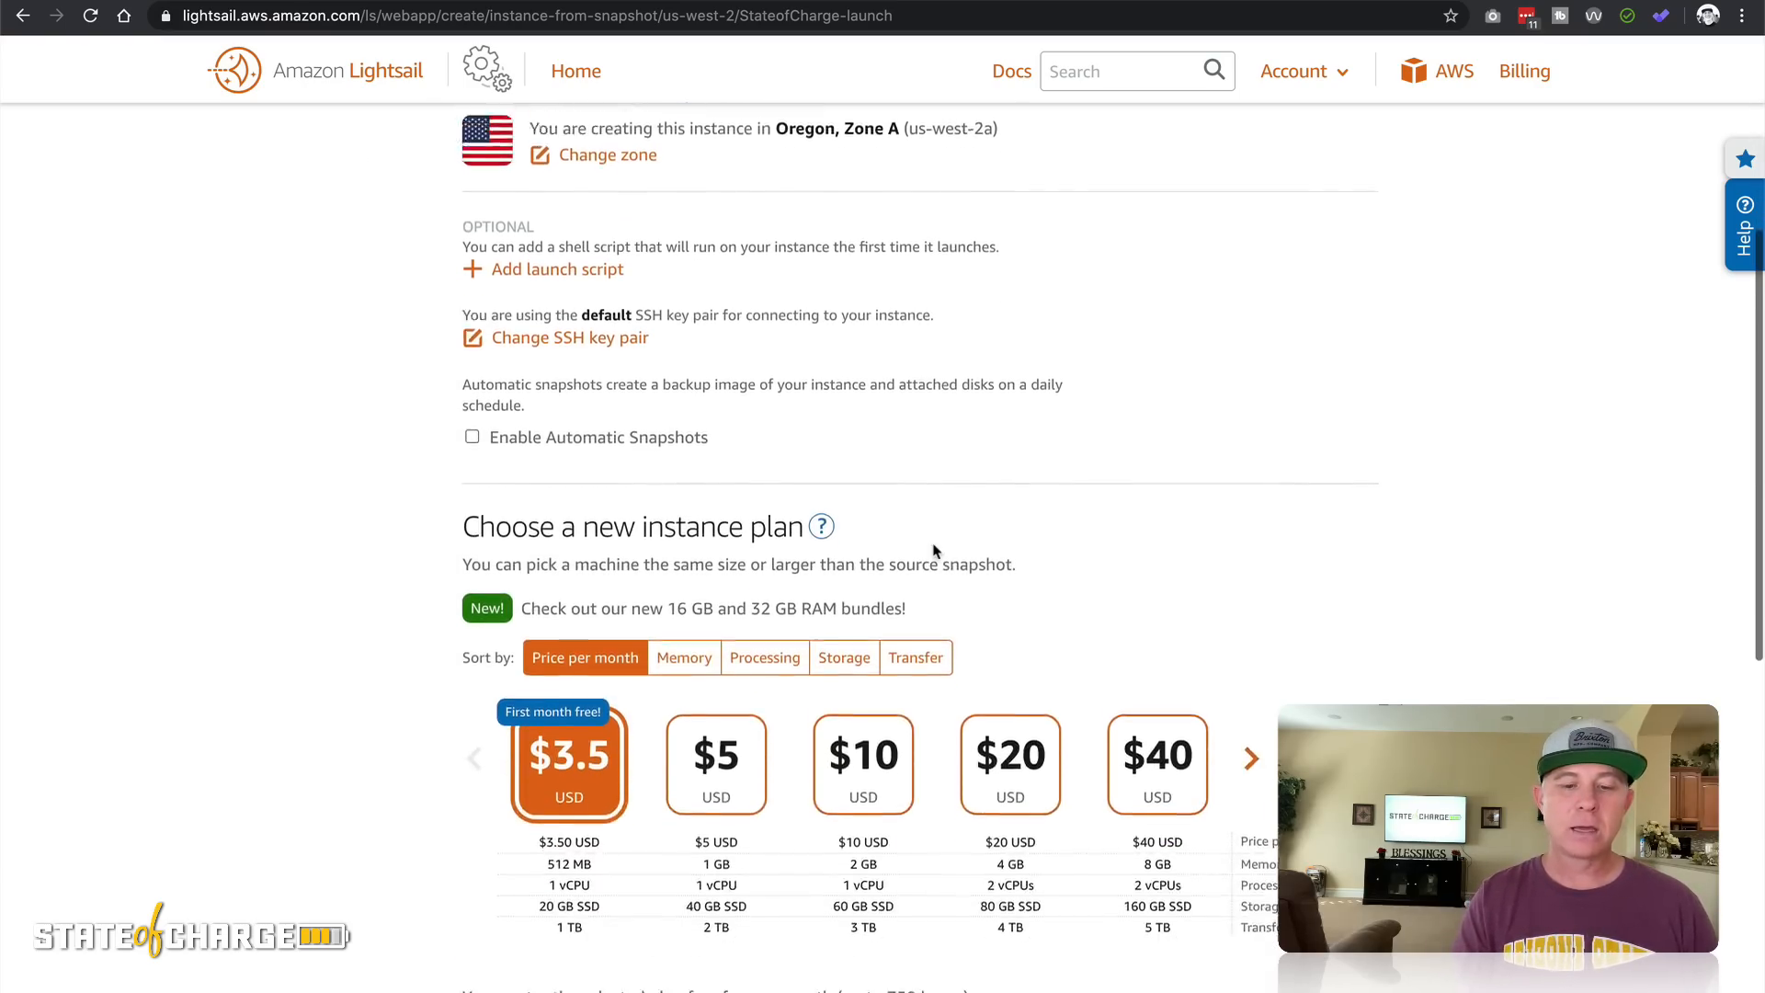
scroll(934, 551, down, 2)
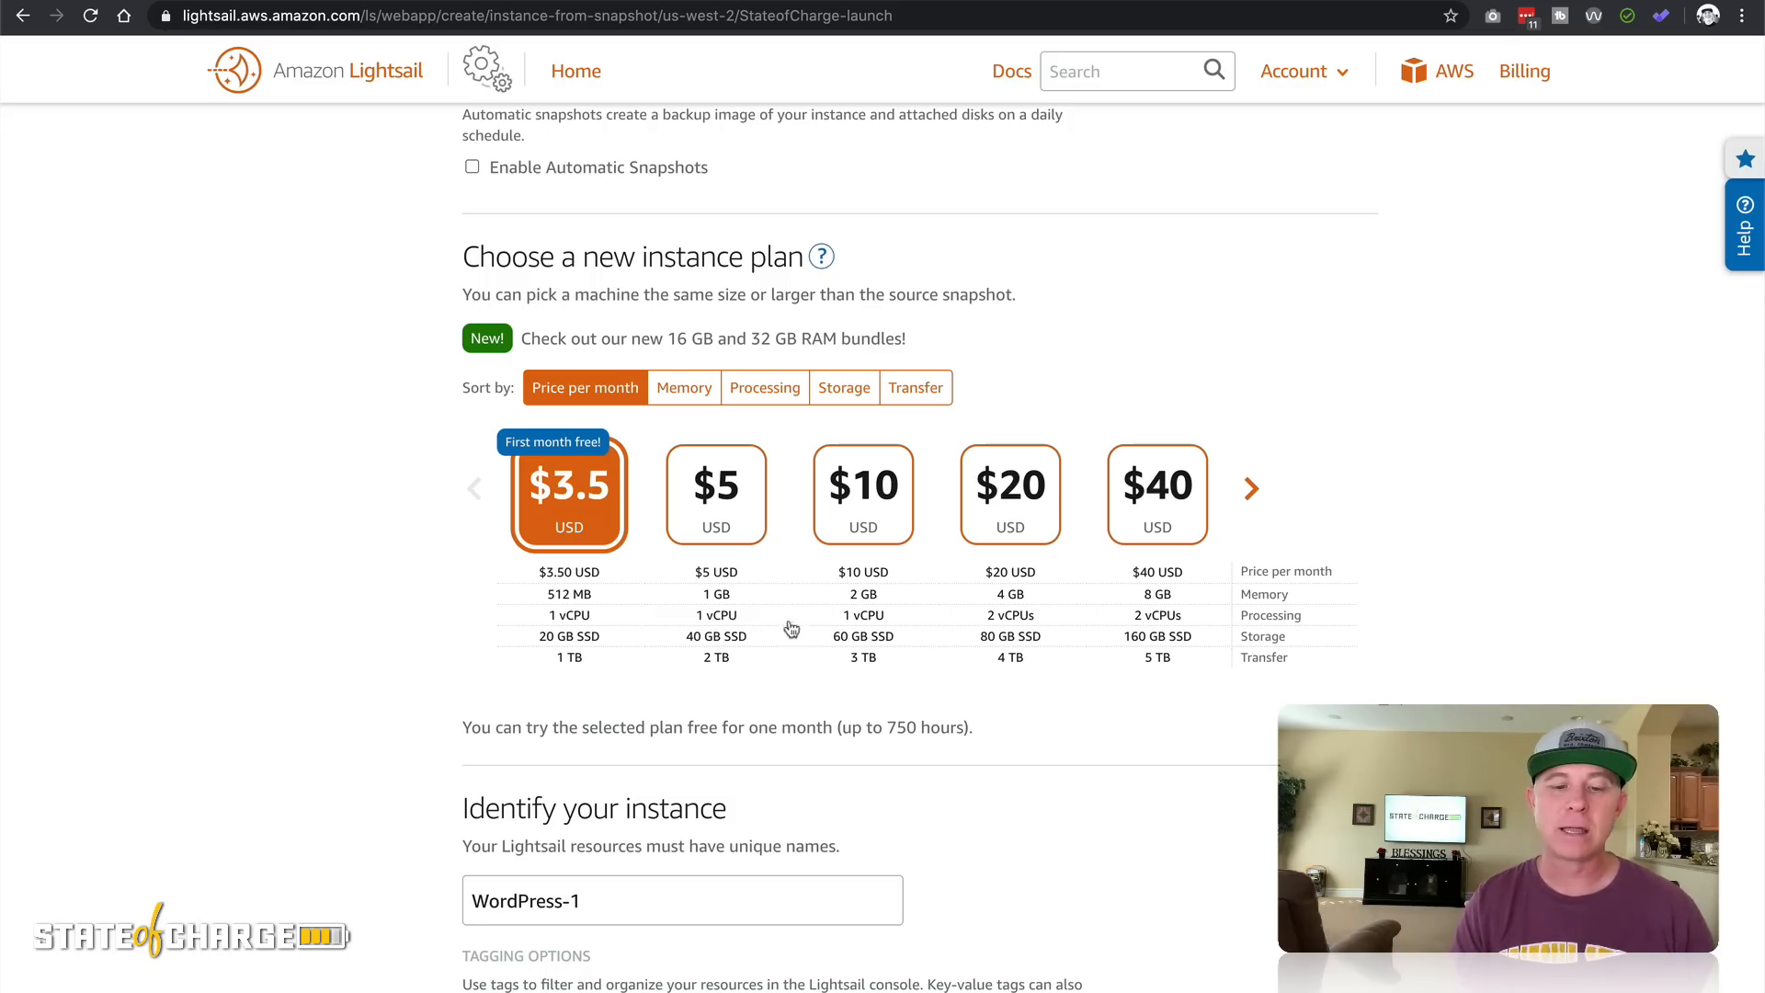
drag(602, 901, 410, 898)
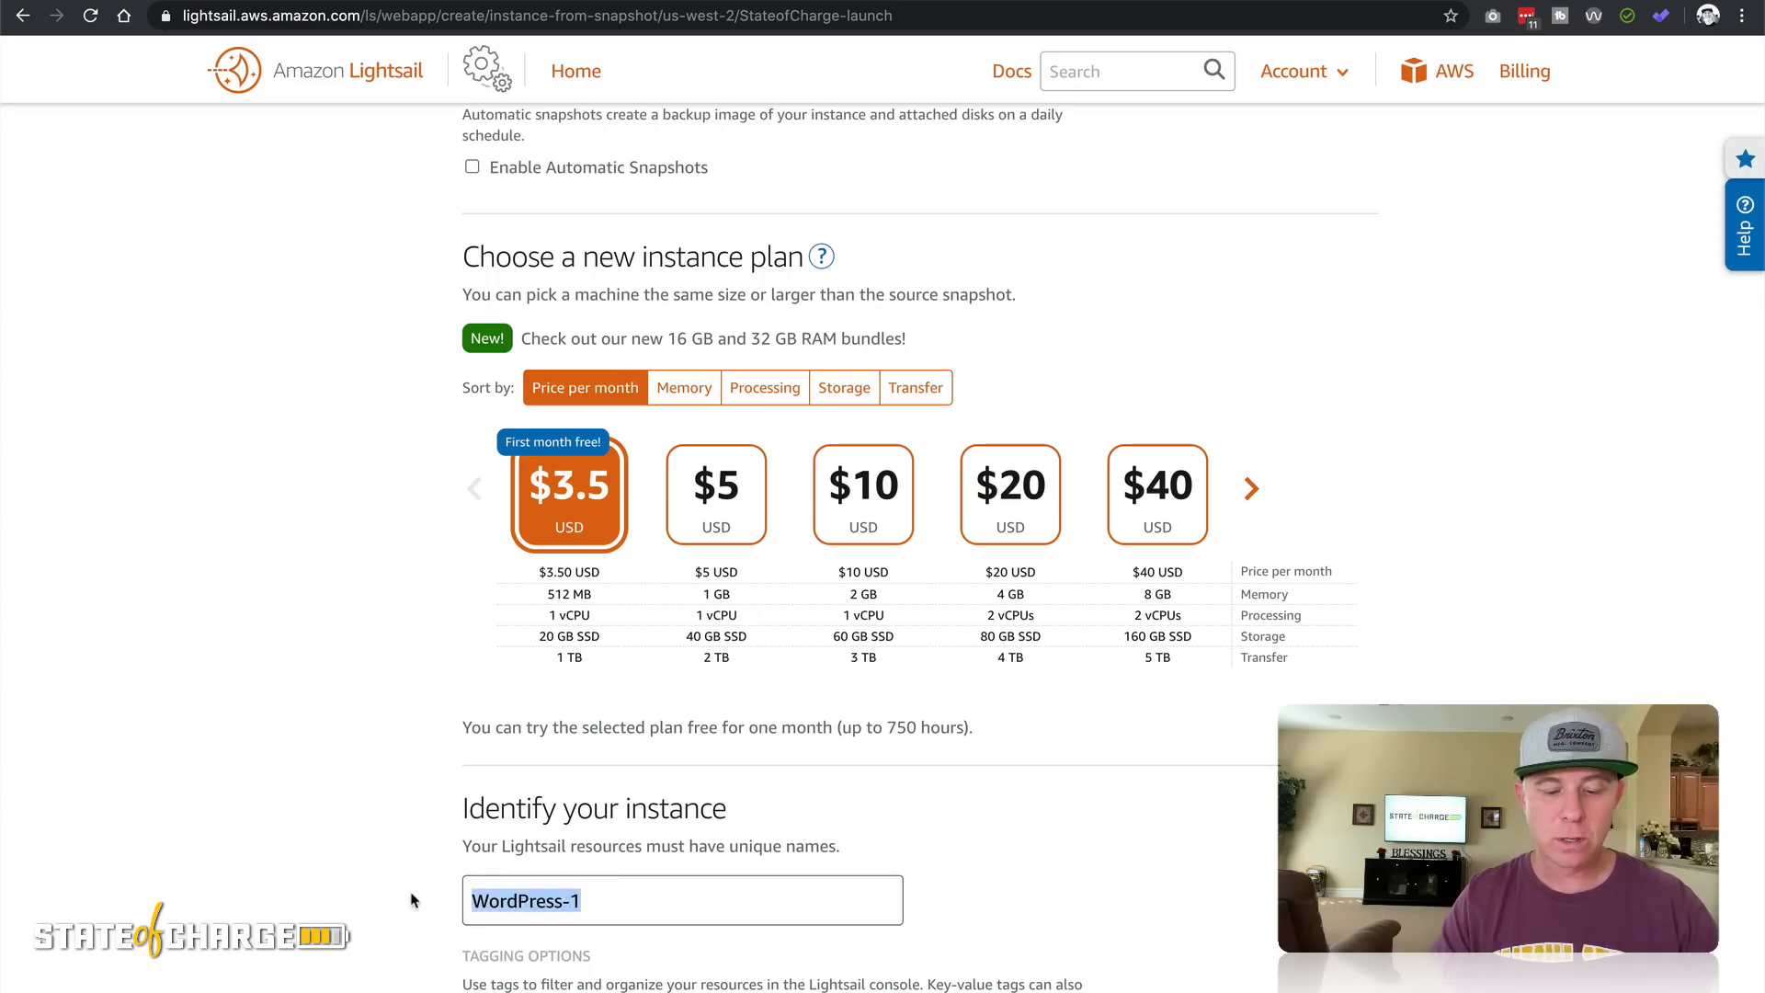
text(soc2)
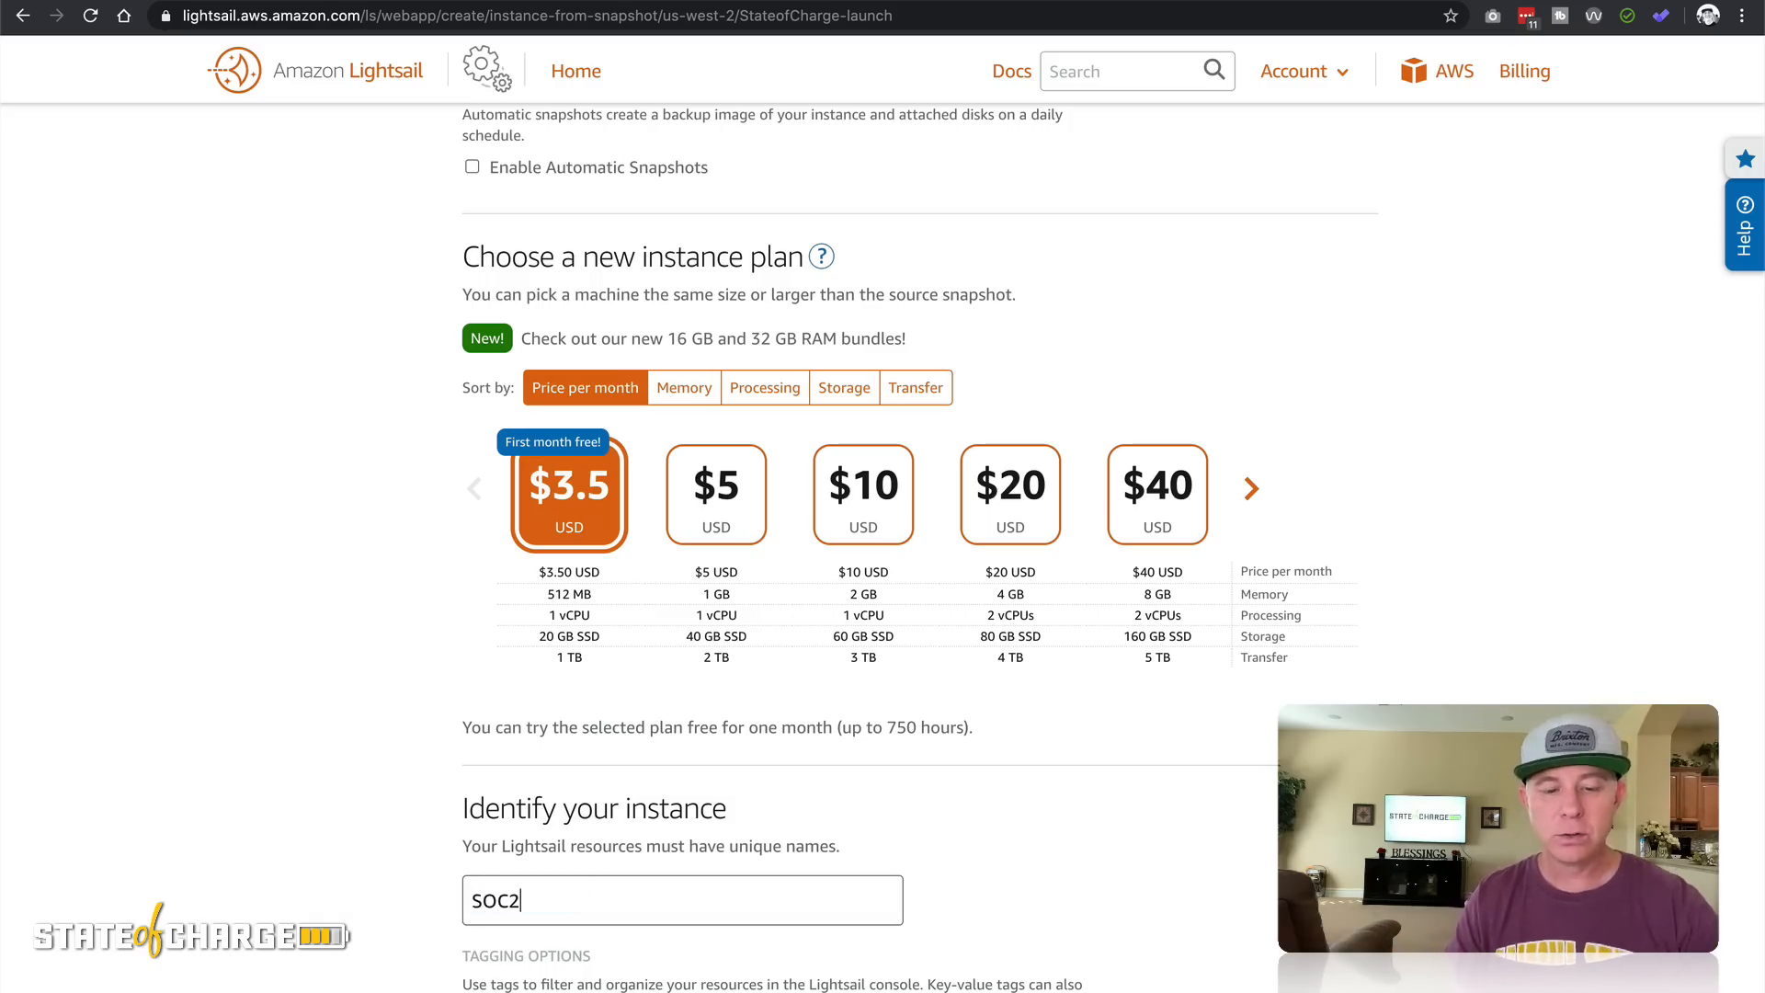
scroll(848, 753, down, 3)
scroll(849, 752, down, 5)
click(849, 753)
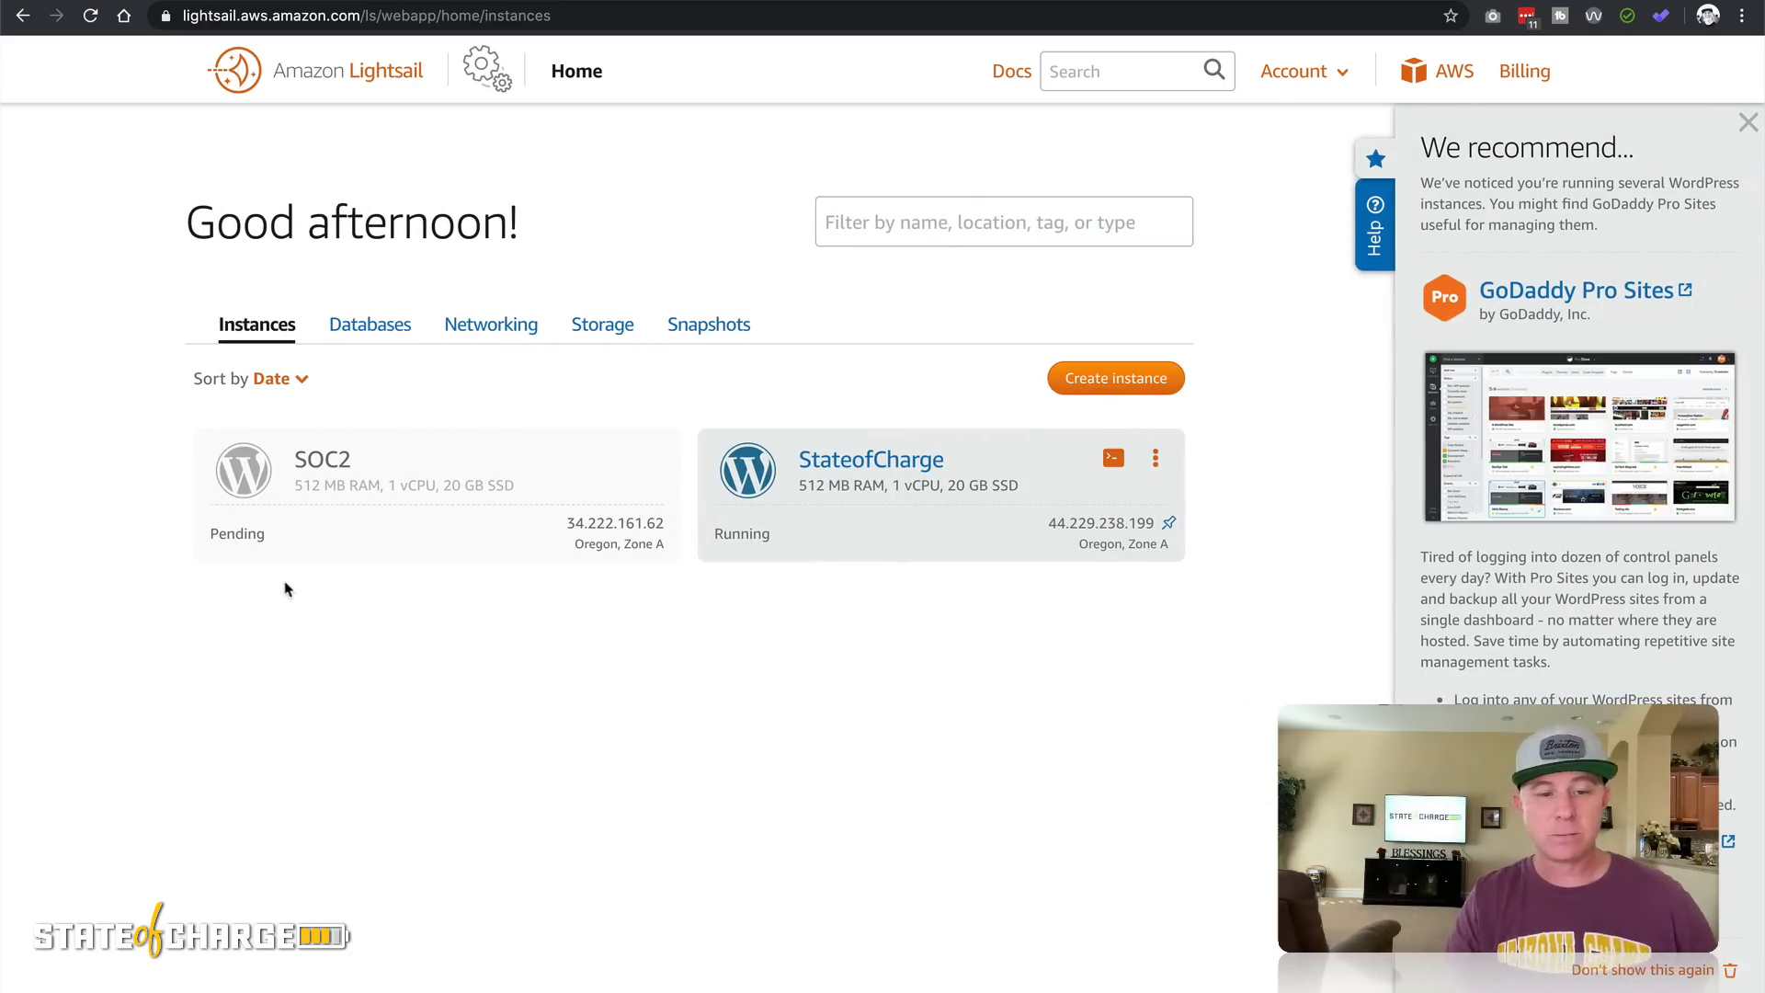
Dismiss the recommendations panel and manage the StateofCharge instance.
click(1746, 120)
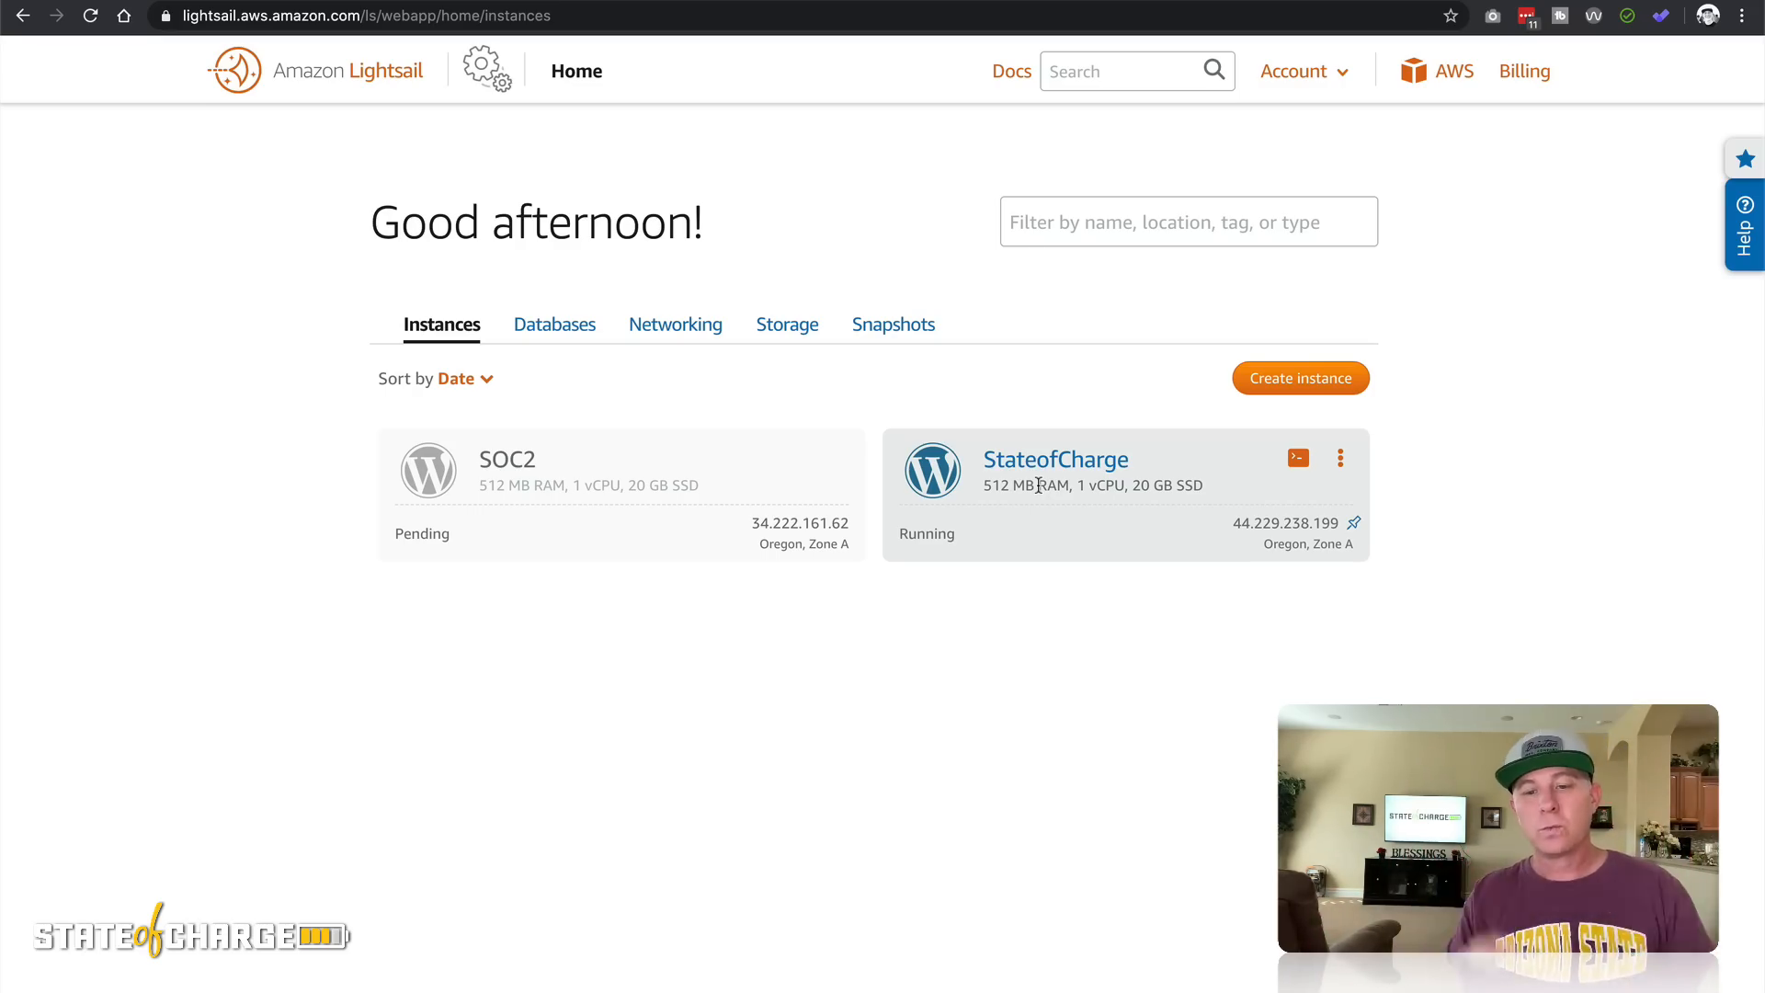
click(1340, 464)
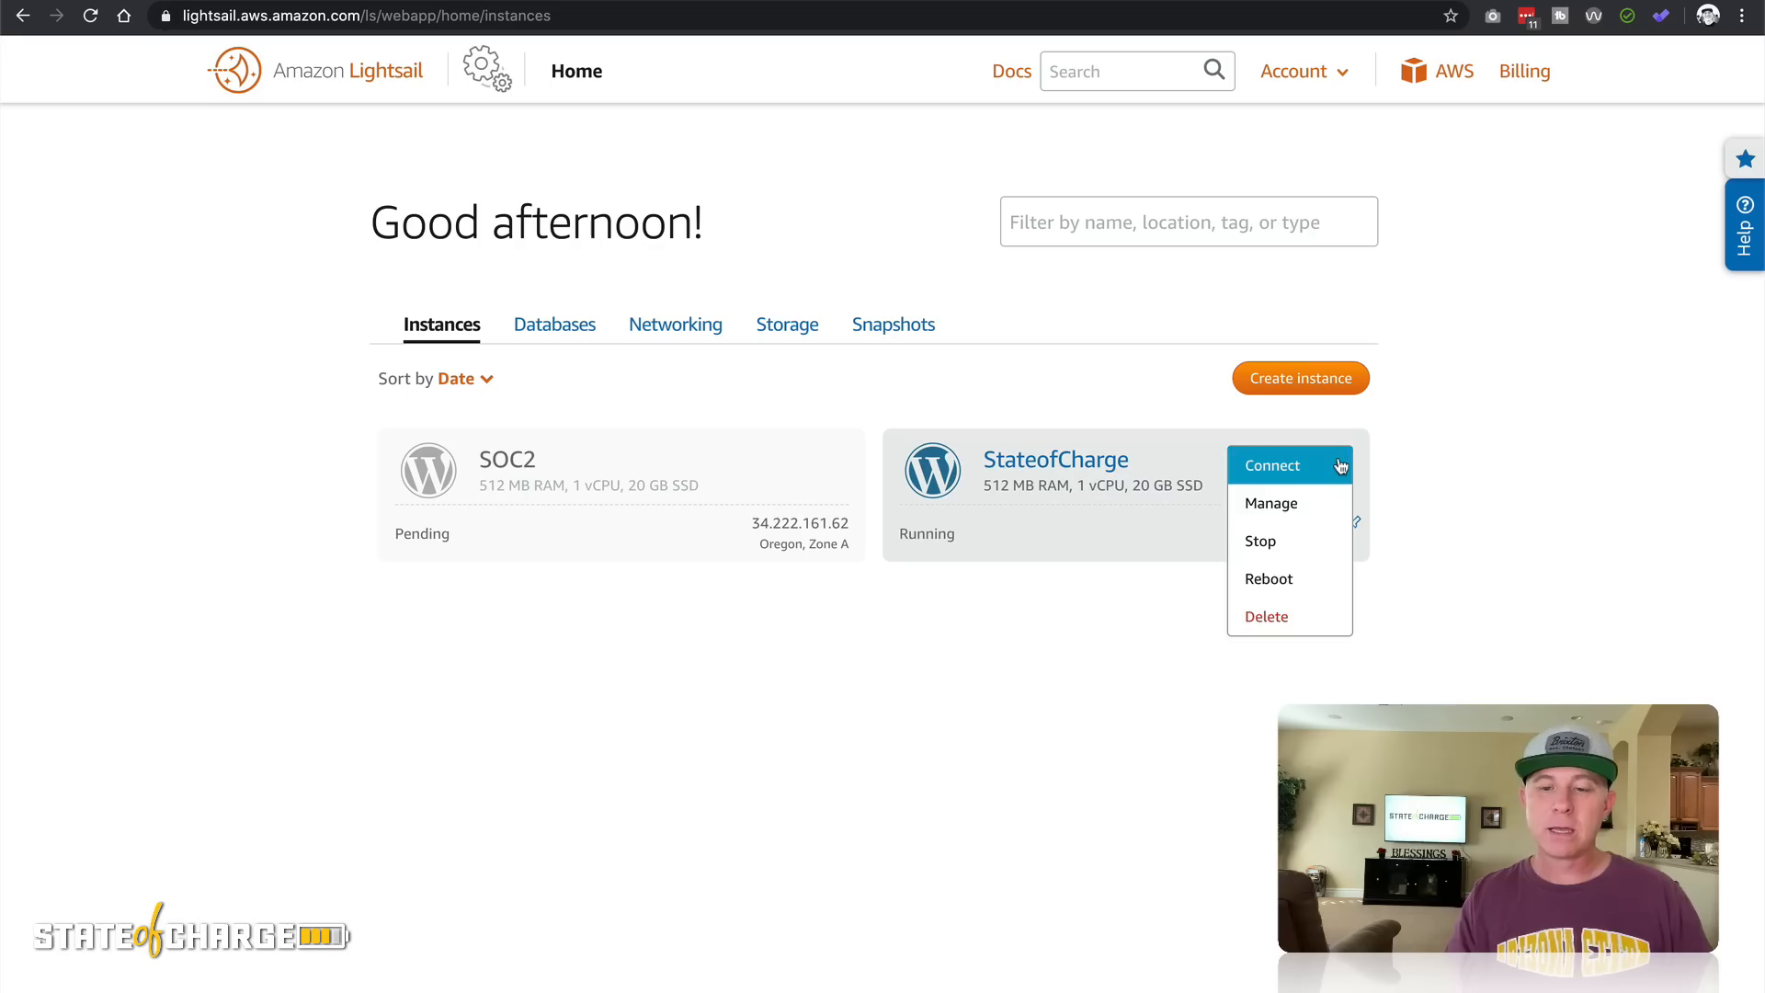
click(1303, 507)
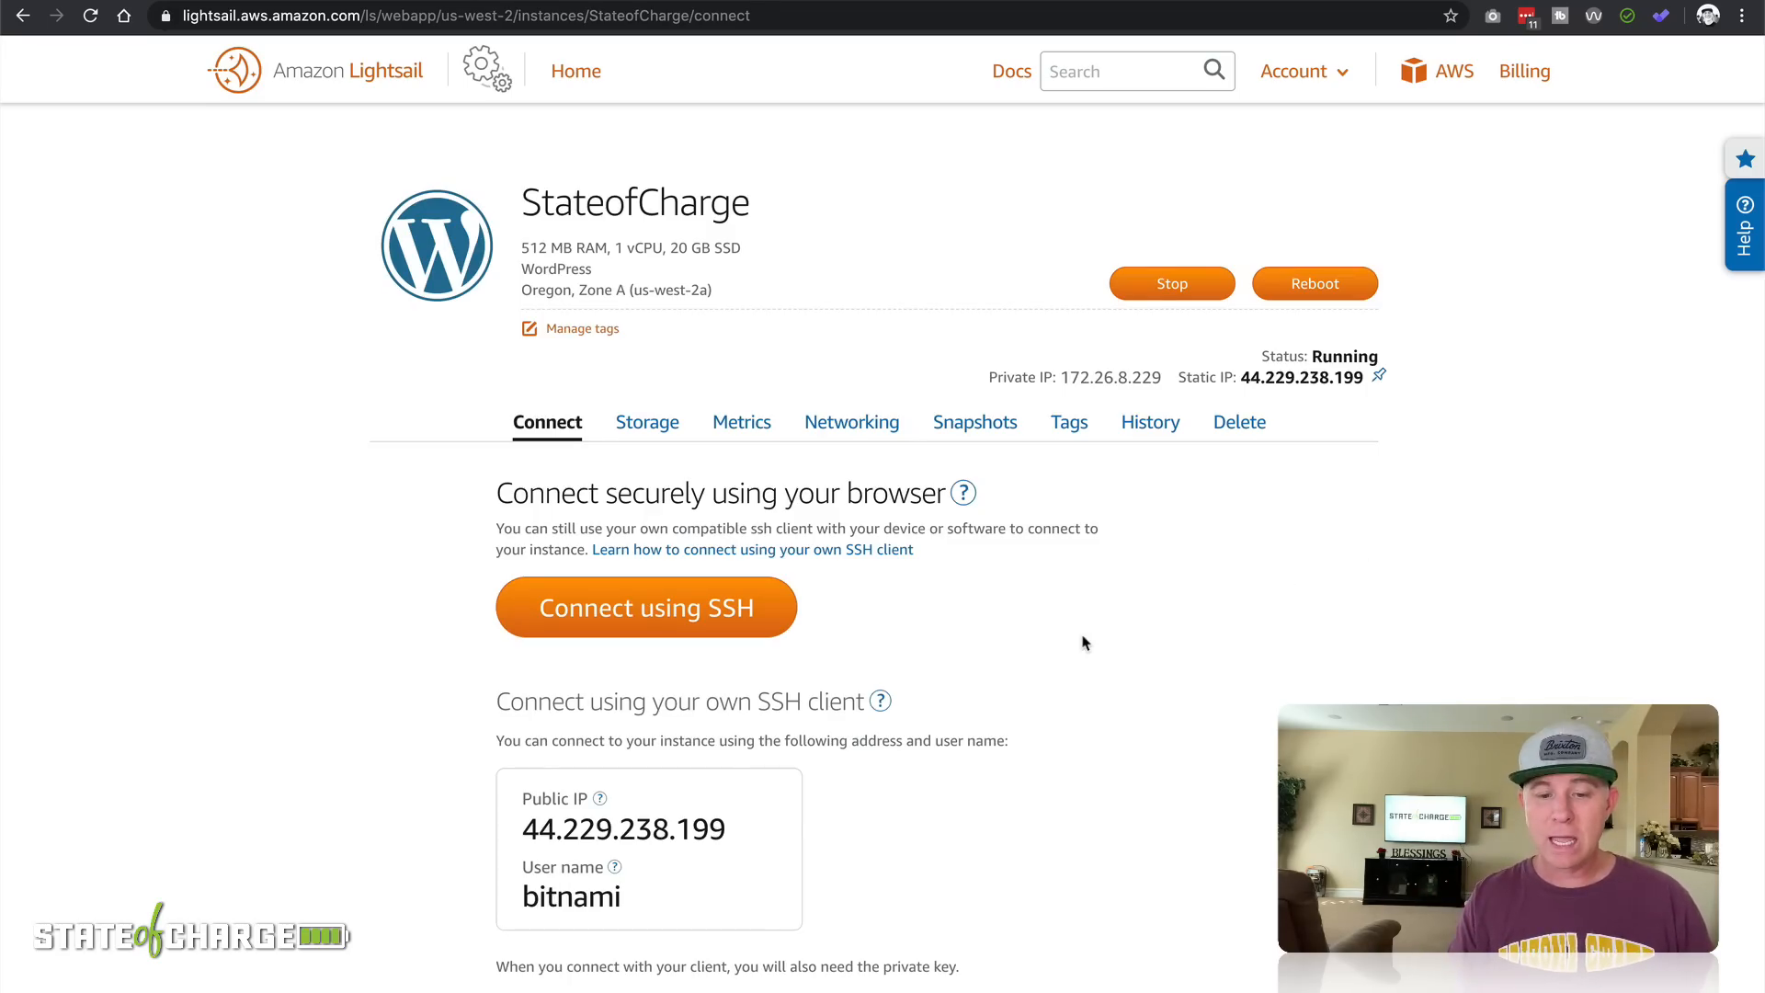
Detach static IP 44.229.238.199 from StateofCharge in Networking and return home.
click(854, 417)
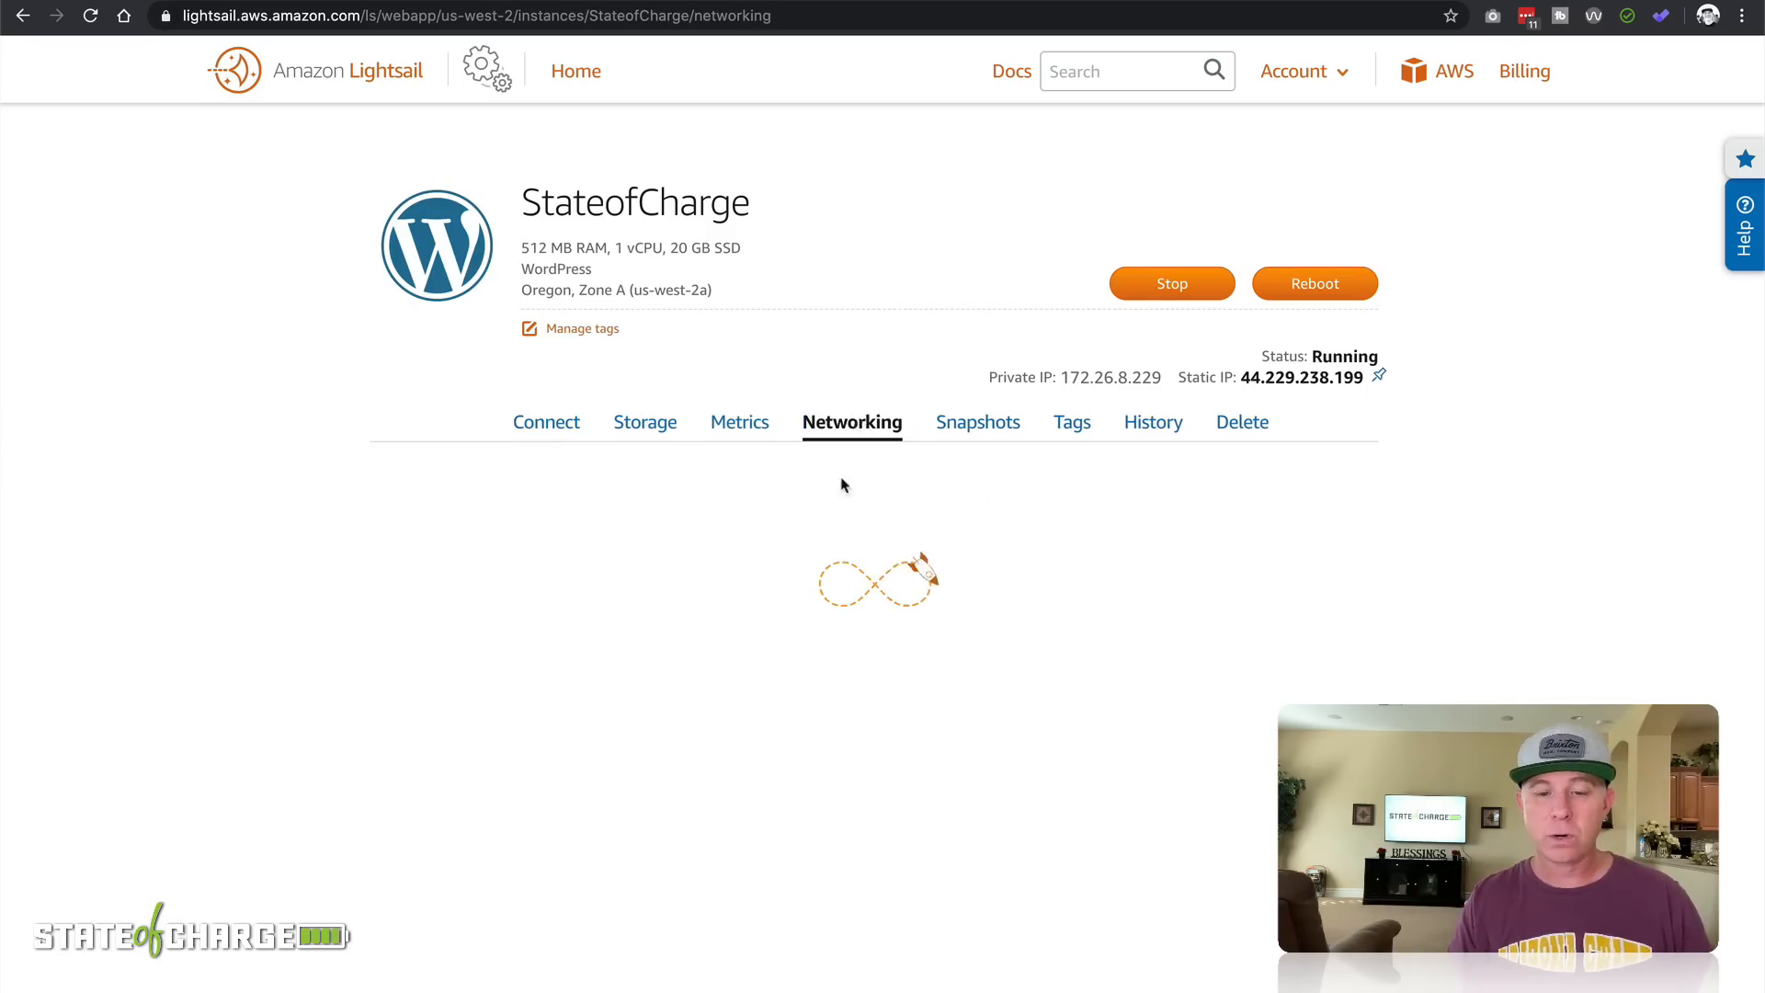
scroll(847, 737, down, 2)
scroll(848, 738, down, 2)
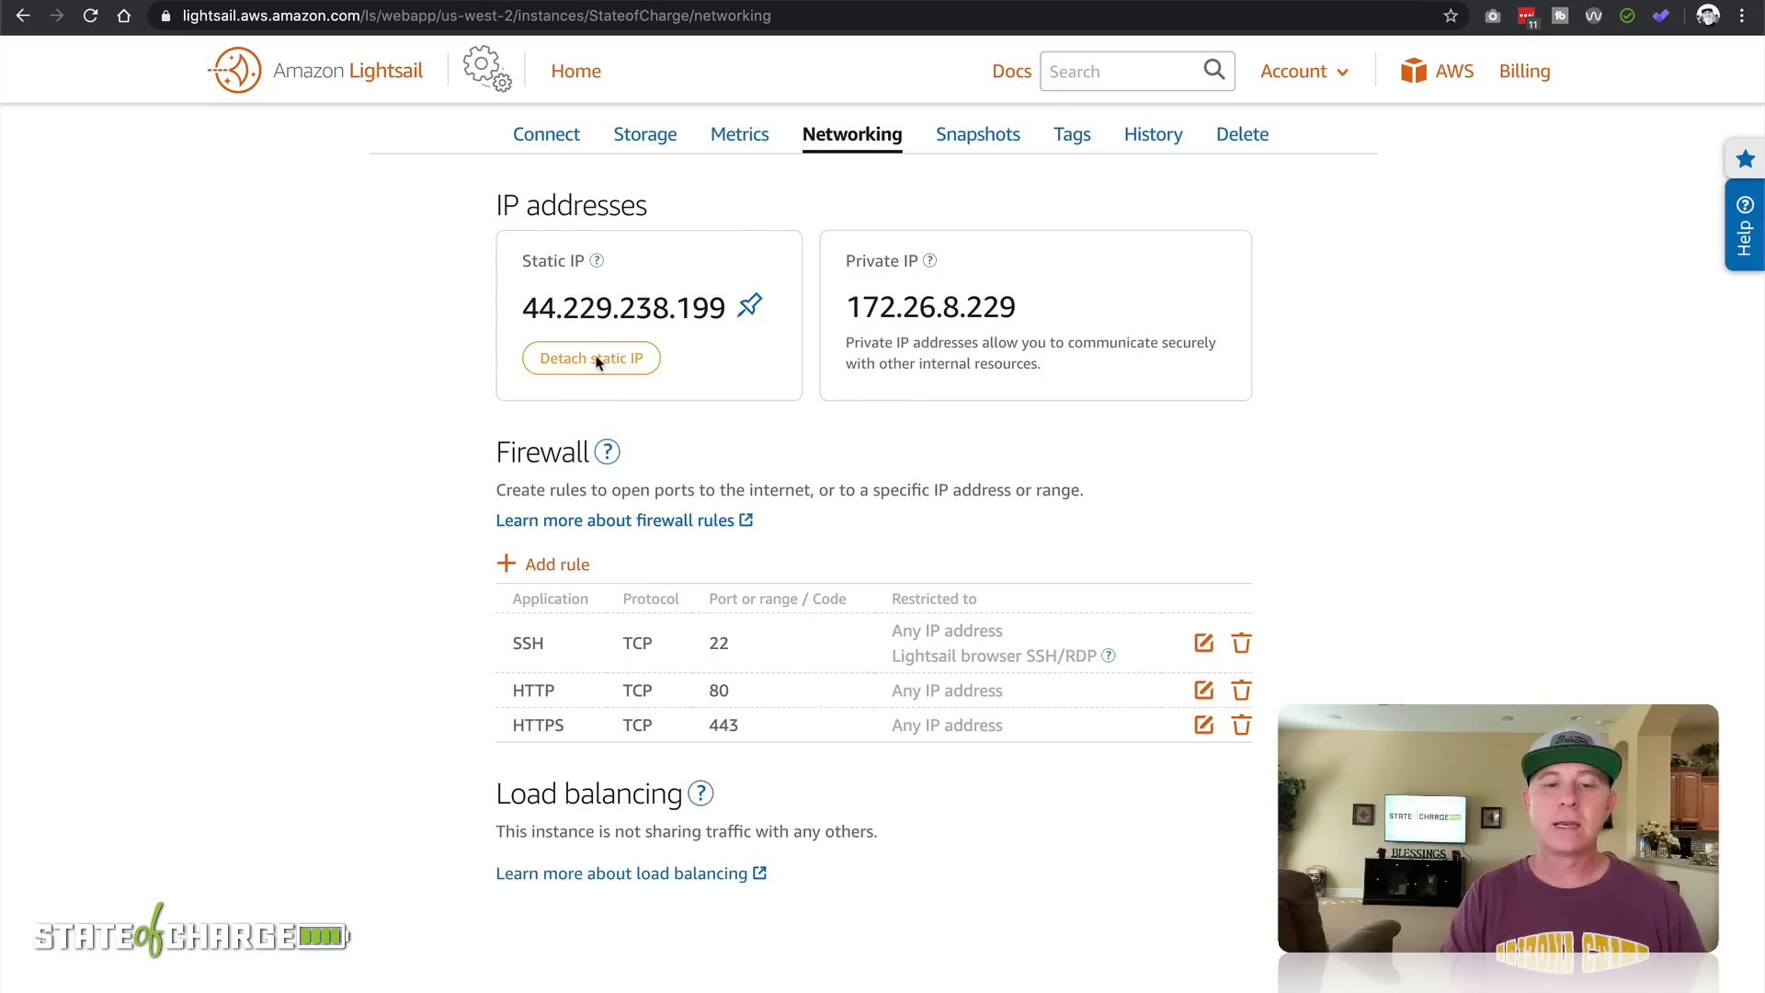
click(597, 361)
click(657, 282)
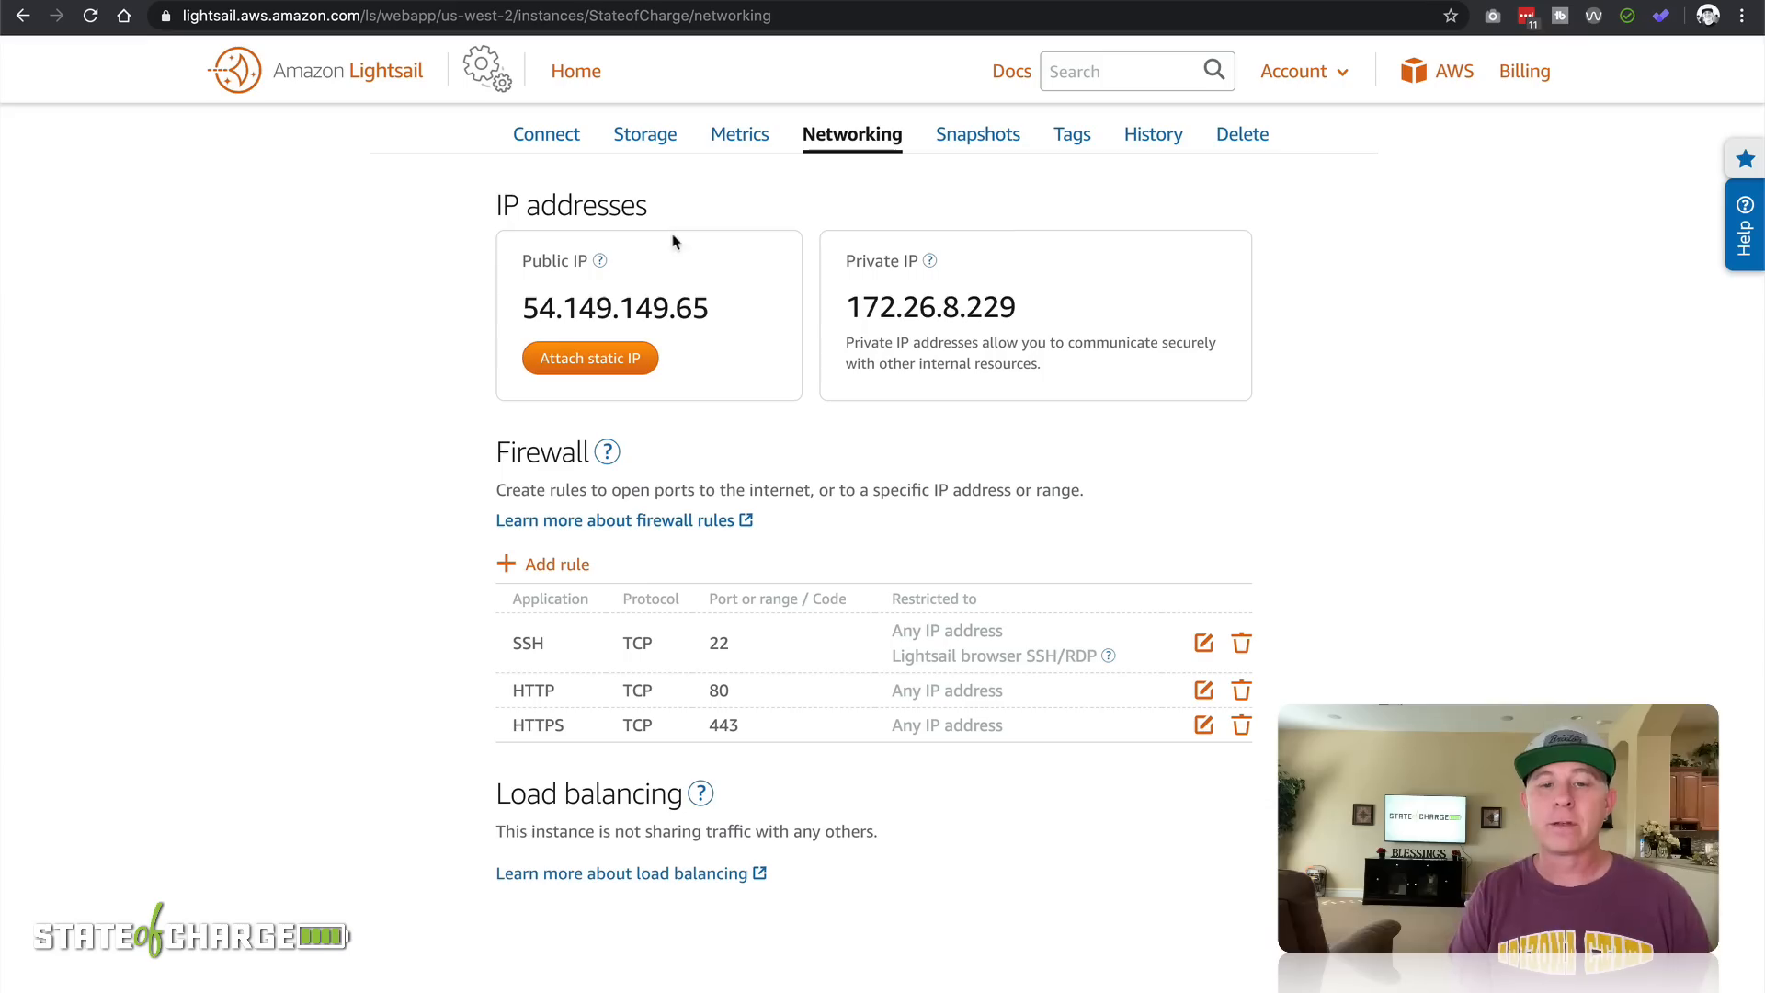
click(576, 72)
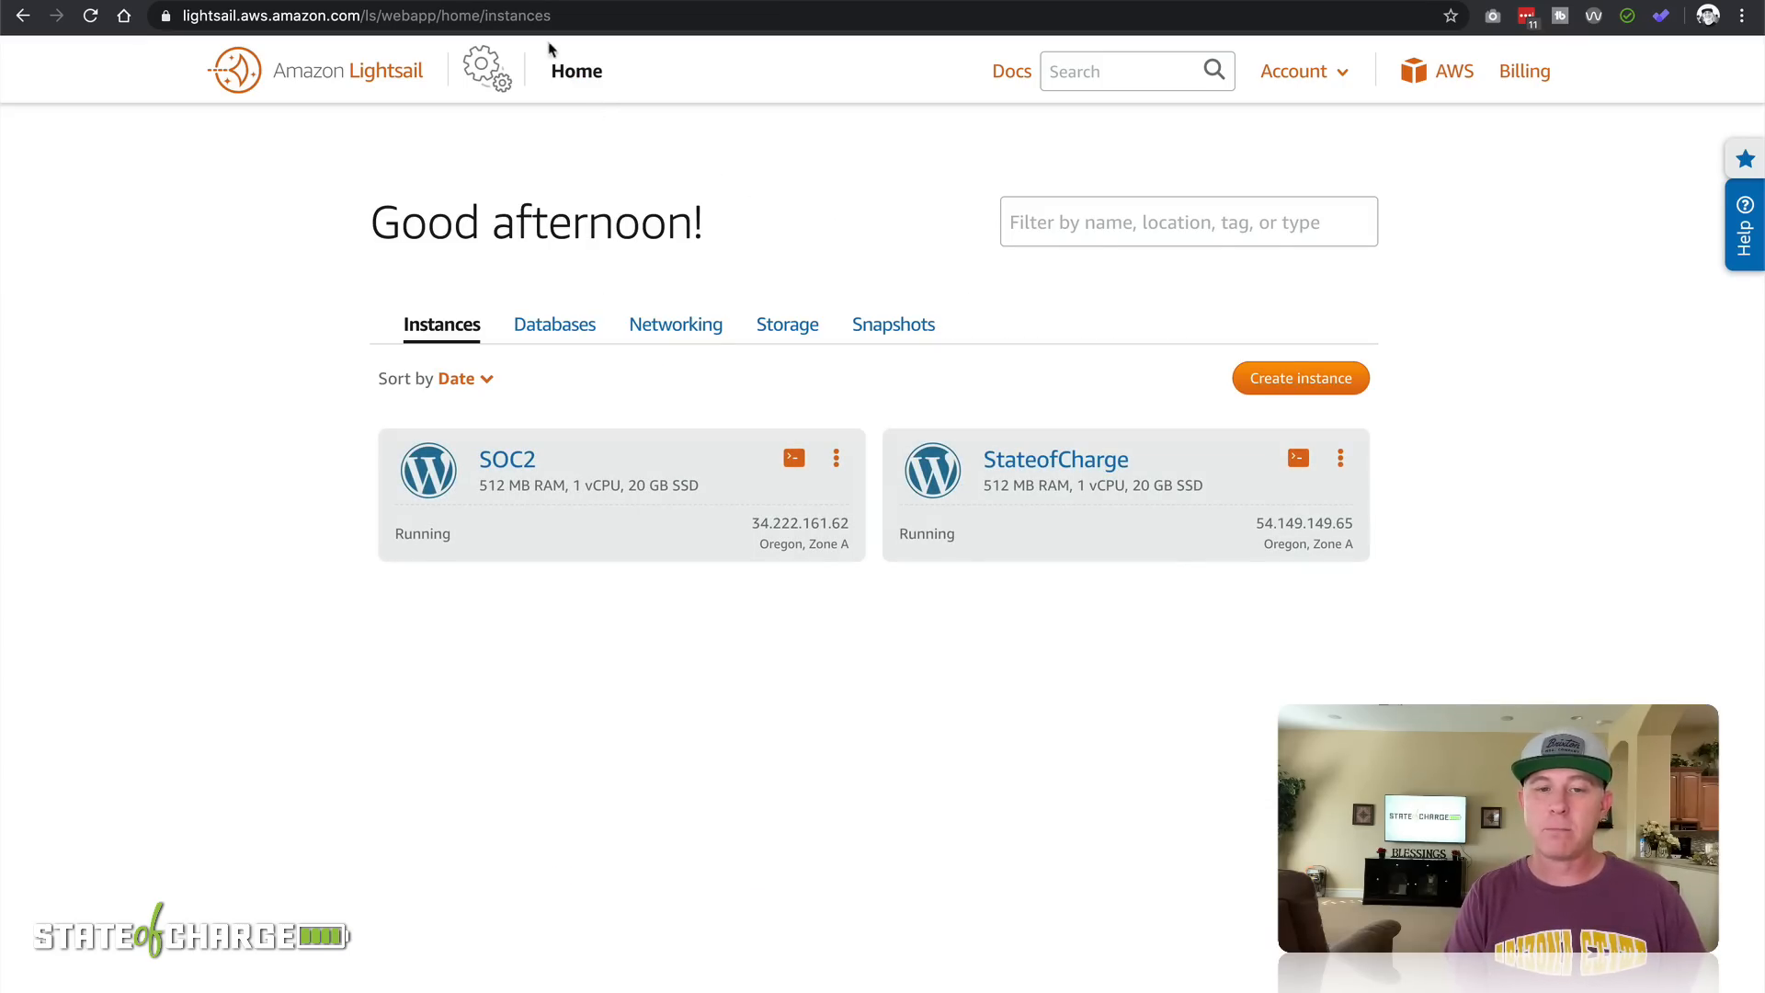
List the account's static IPs and manage StateofCharge-IP.
click(657, 325)
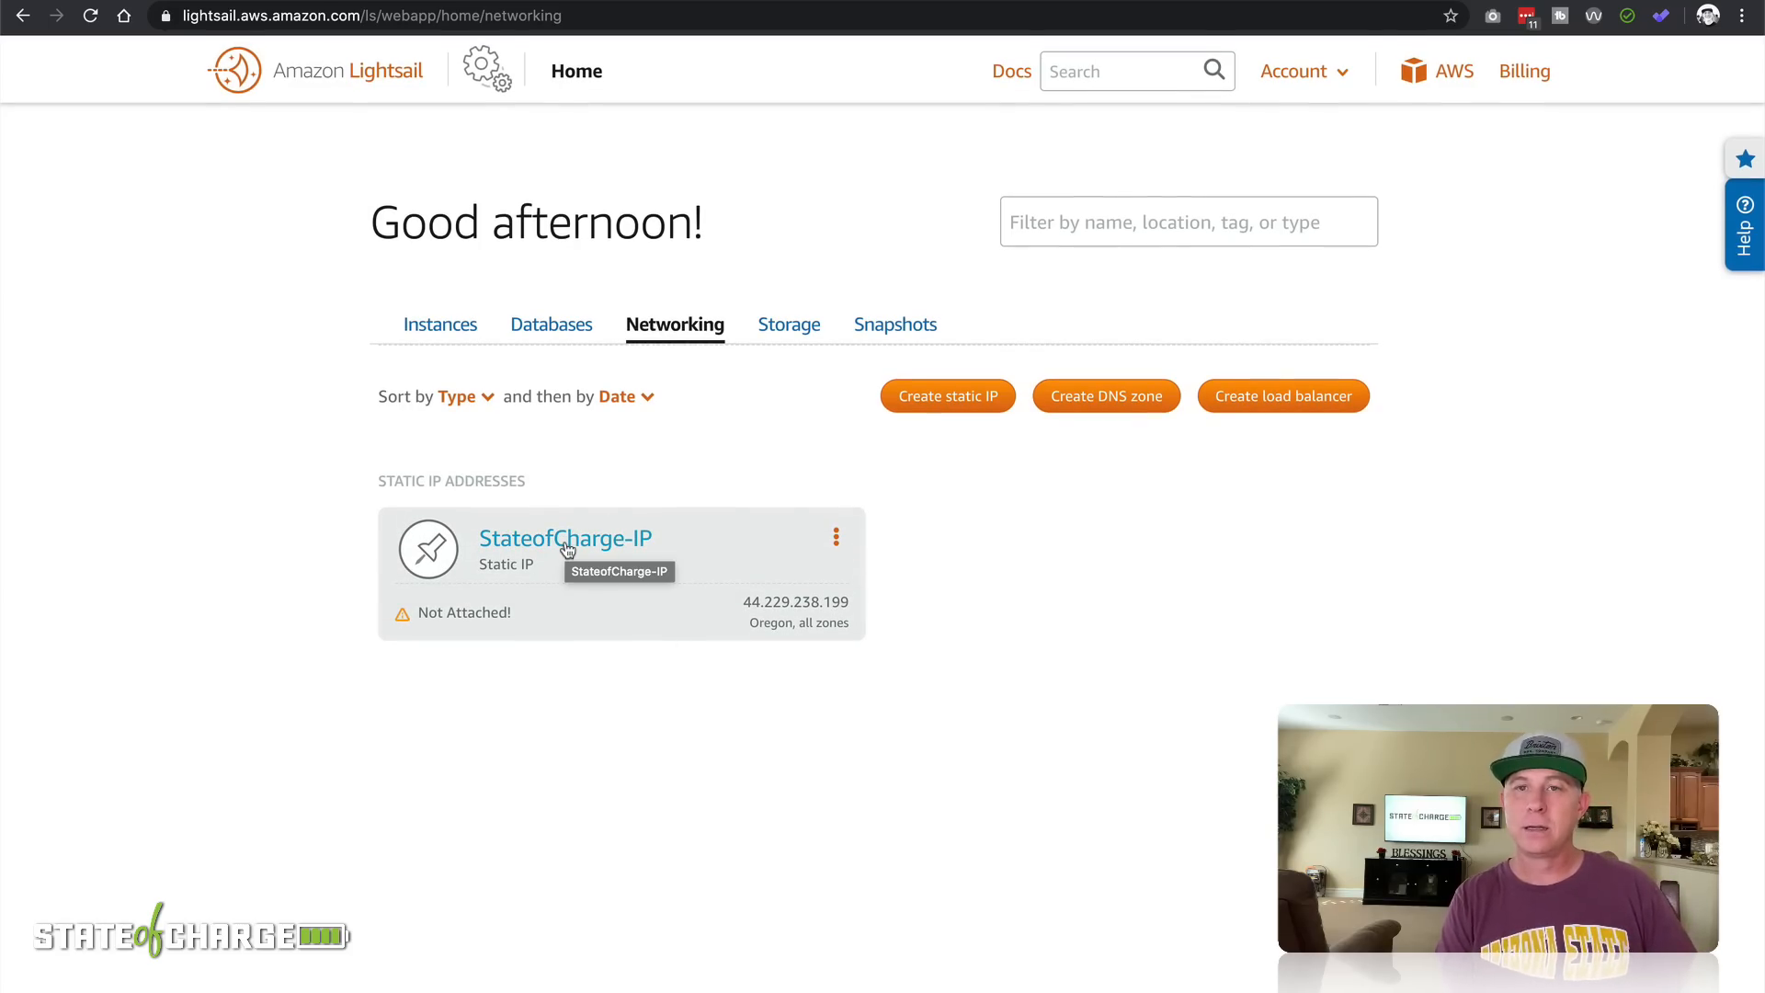
click(834, 538)
click(788, 548)
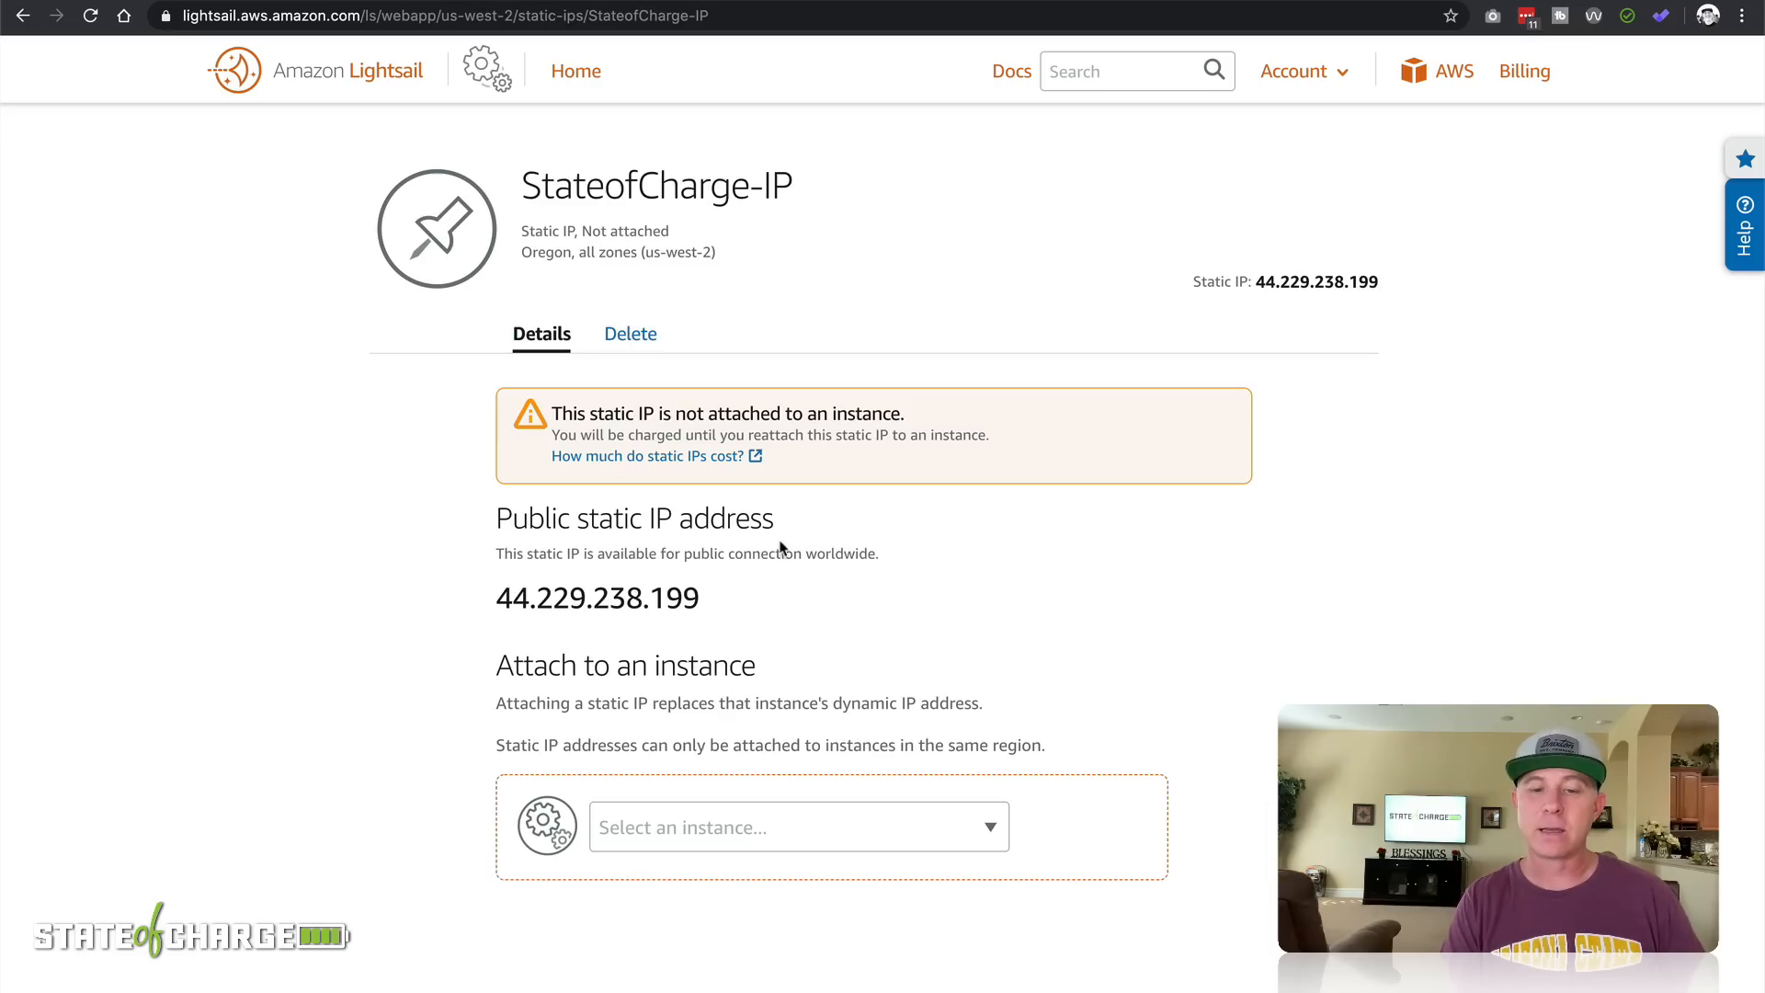
scroll(902, 642, down, 1)
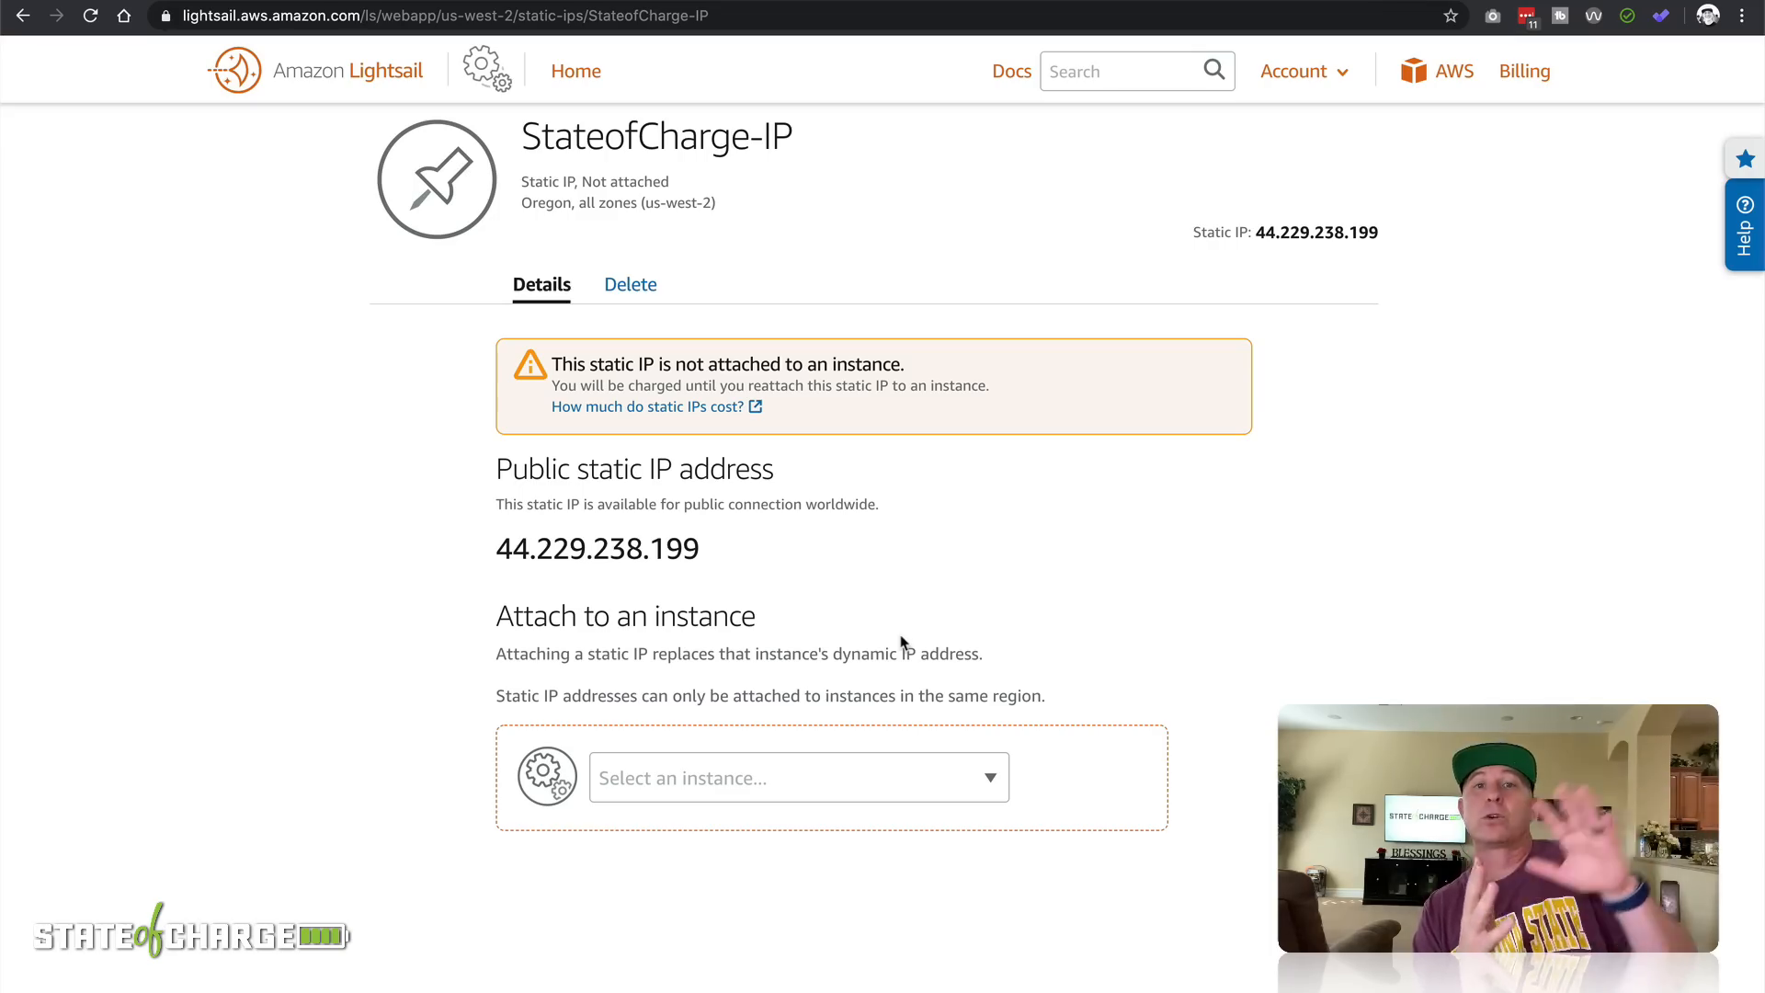
Attach StateofCharge-IP to the SOC2 instance and return home.
click(776, 782)
click(726, 856)
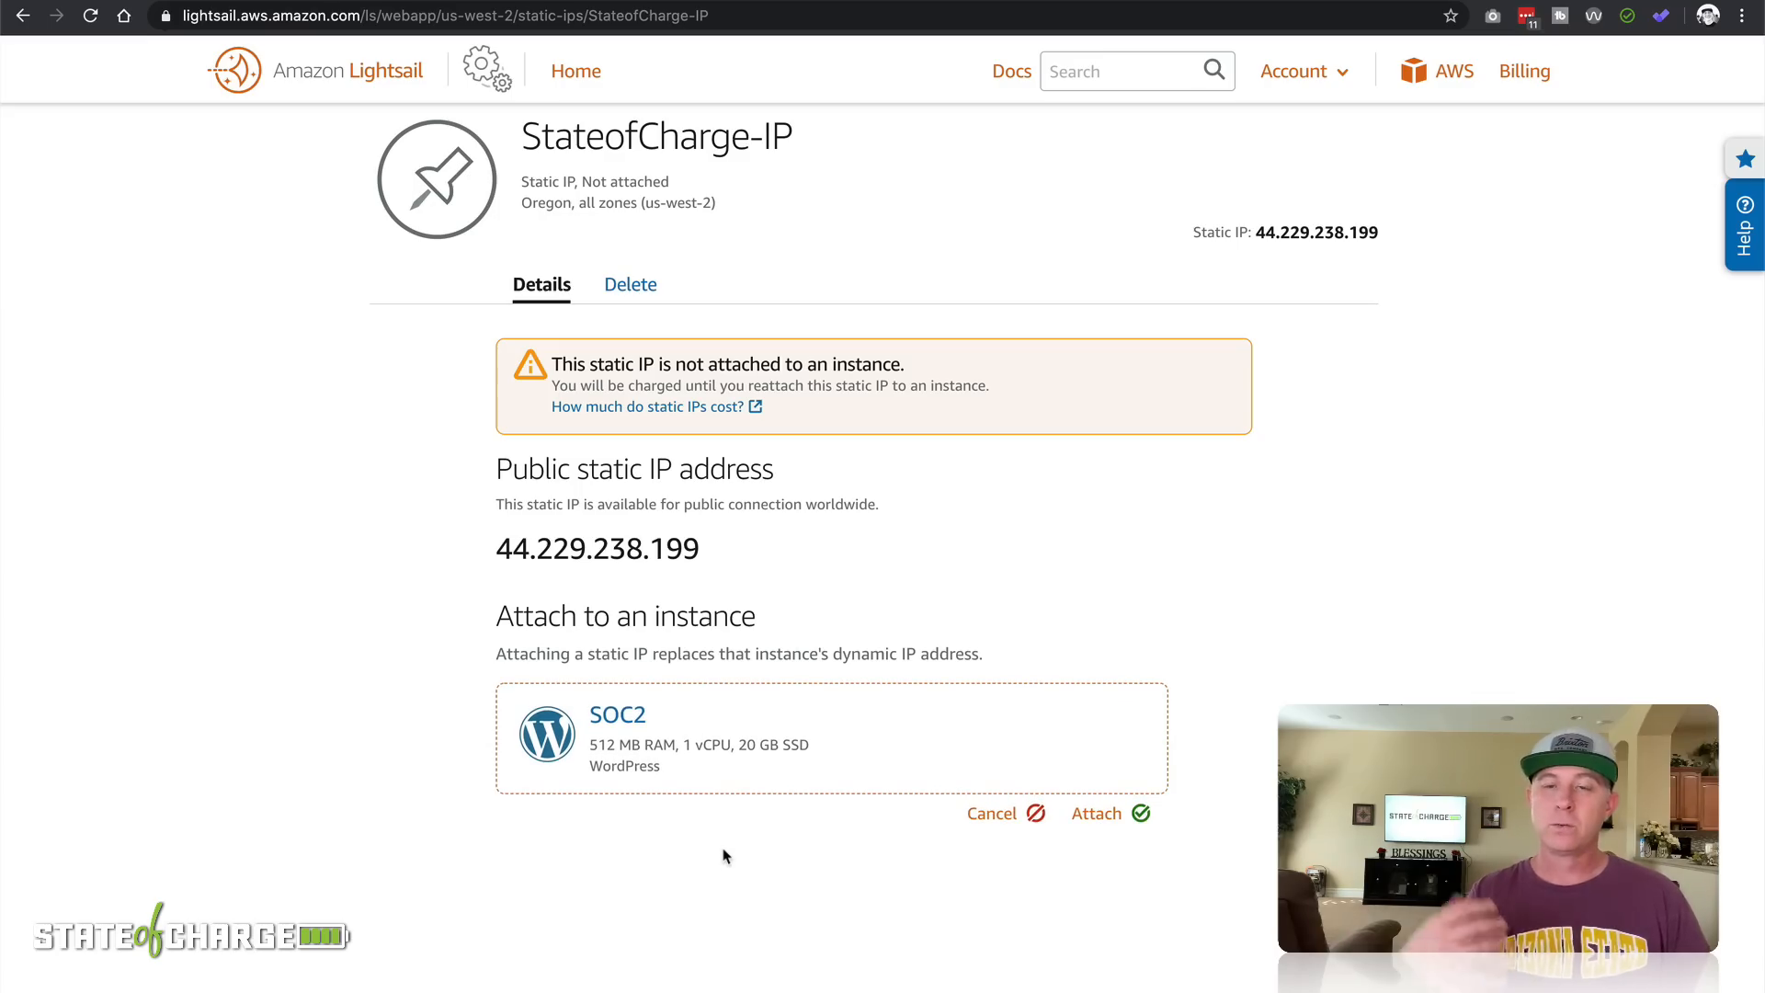
click(1096, 813)
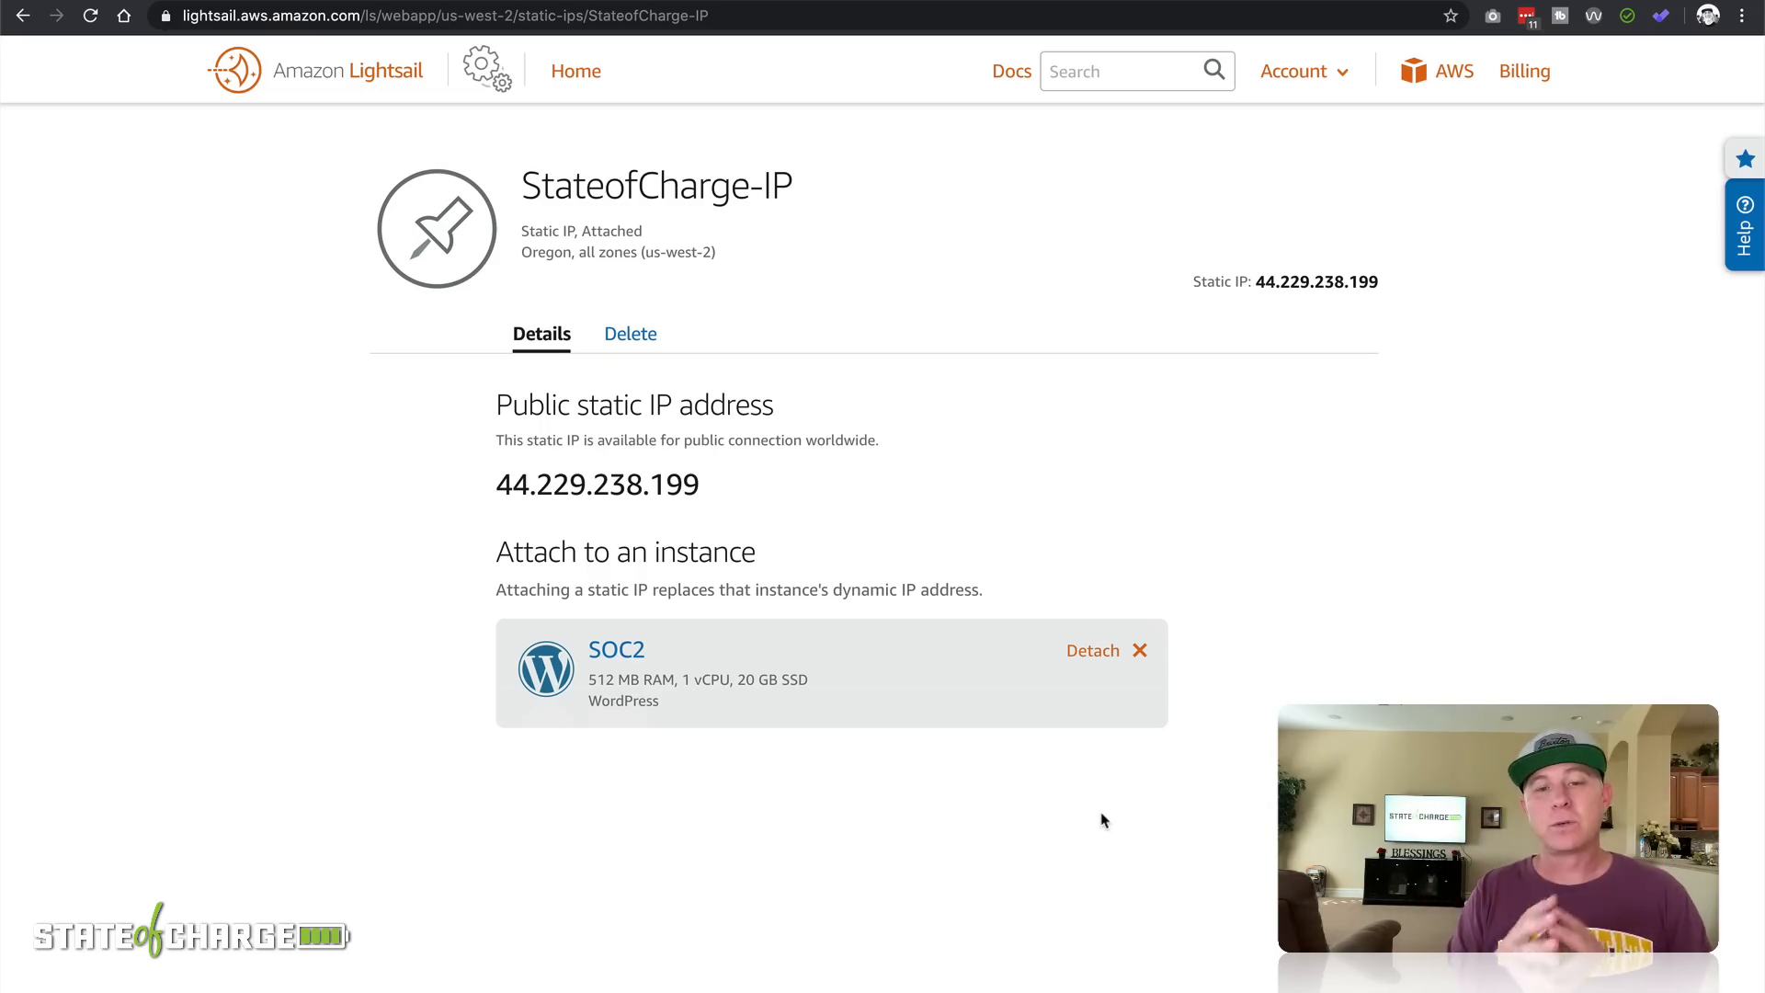
click(577, 72)
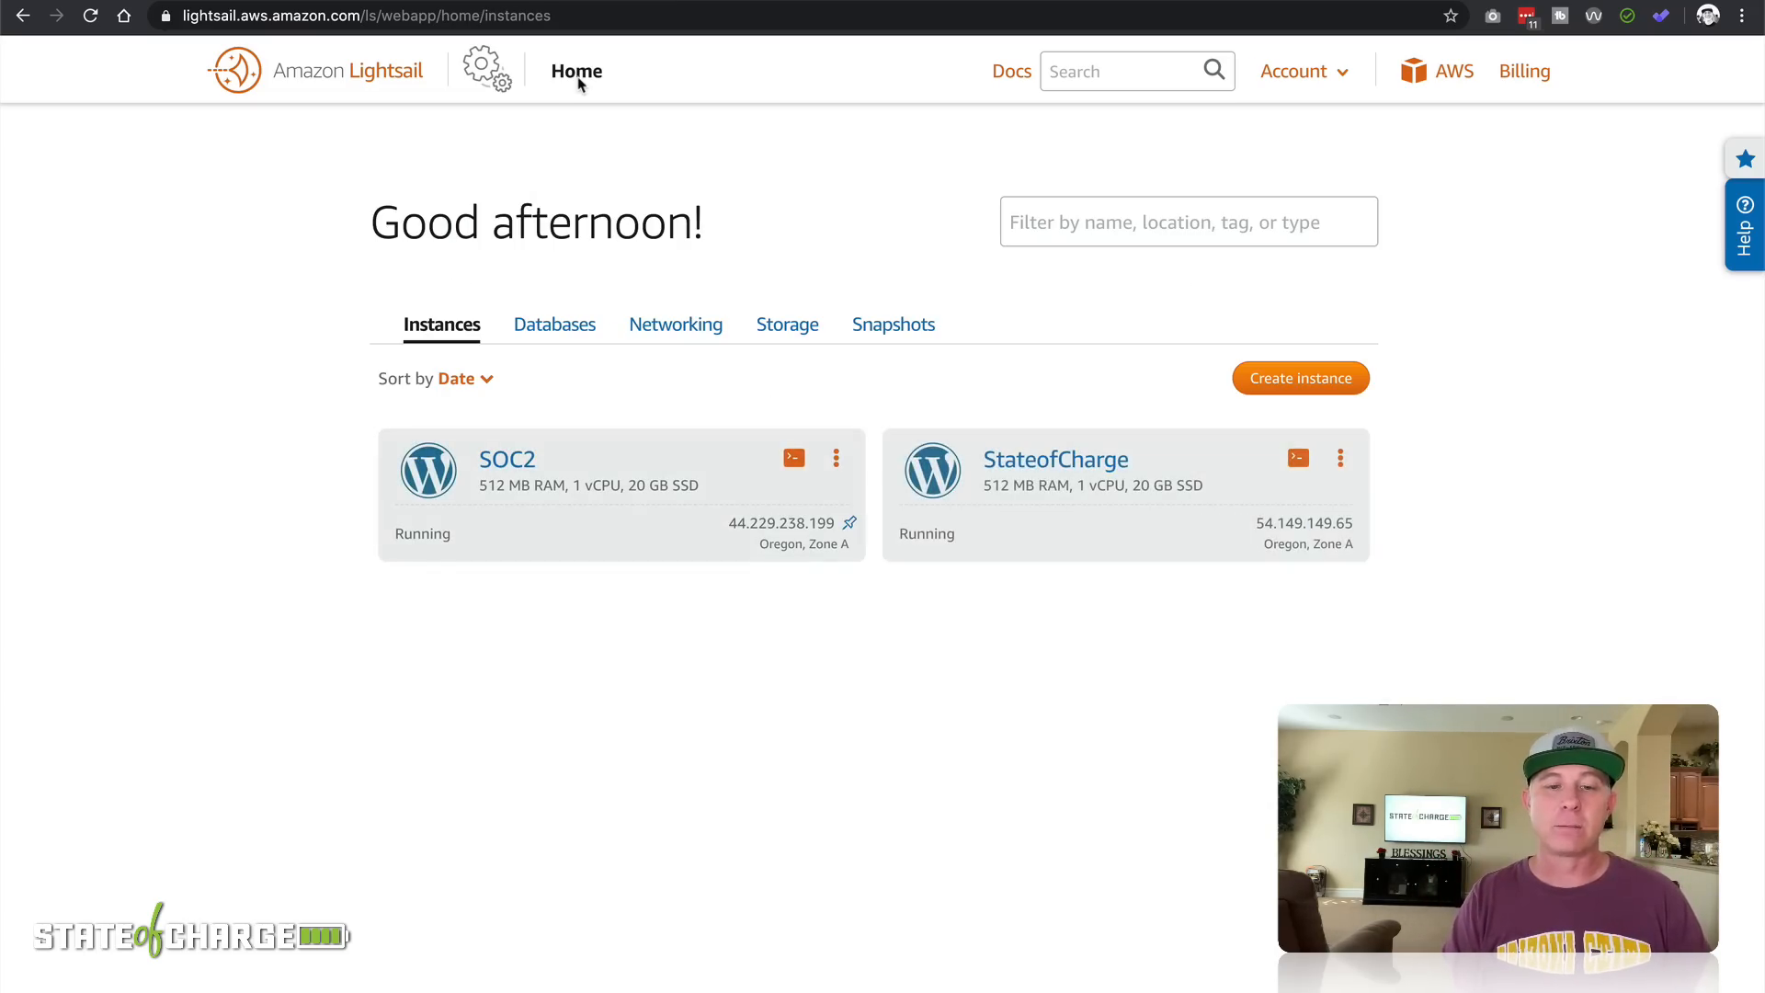
Manage the SOC2 instance and view its Snapshots settings.
click(836, 467)
click(800, 504)
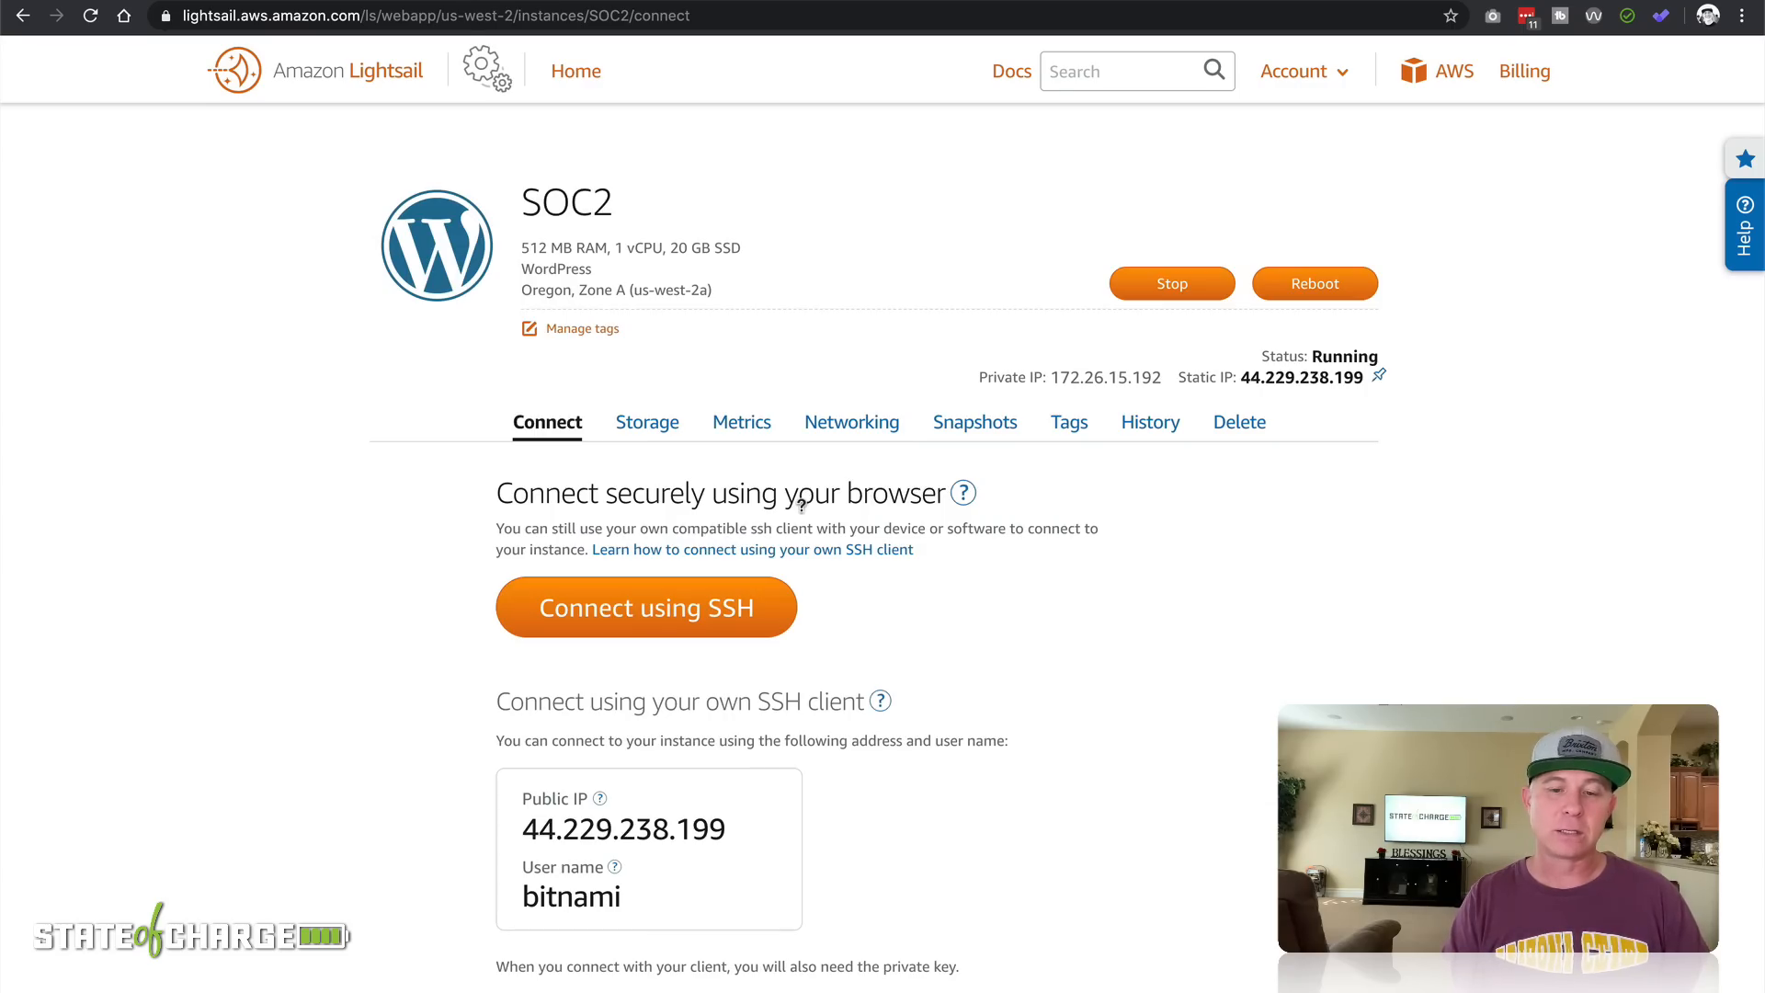
click(971, 427)
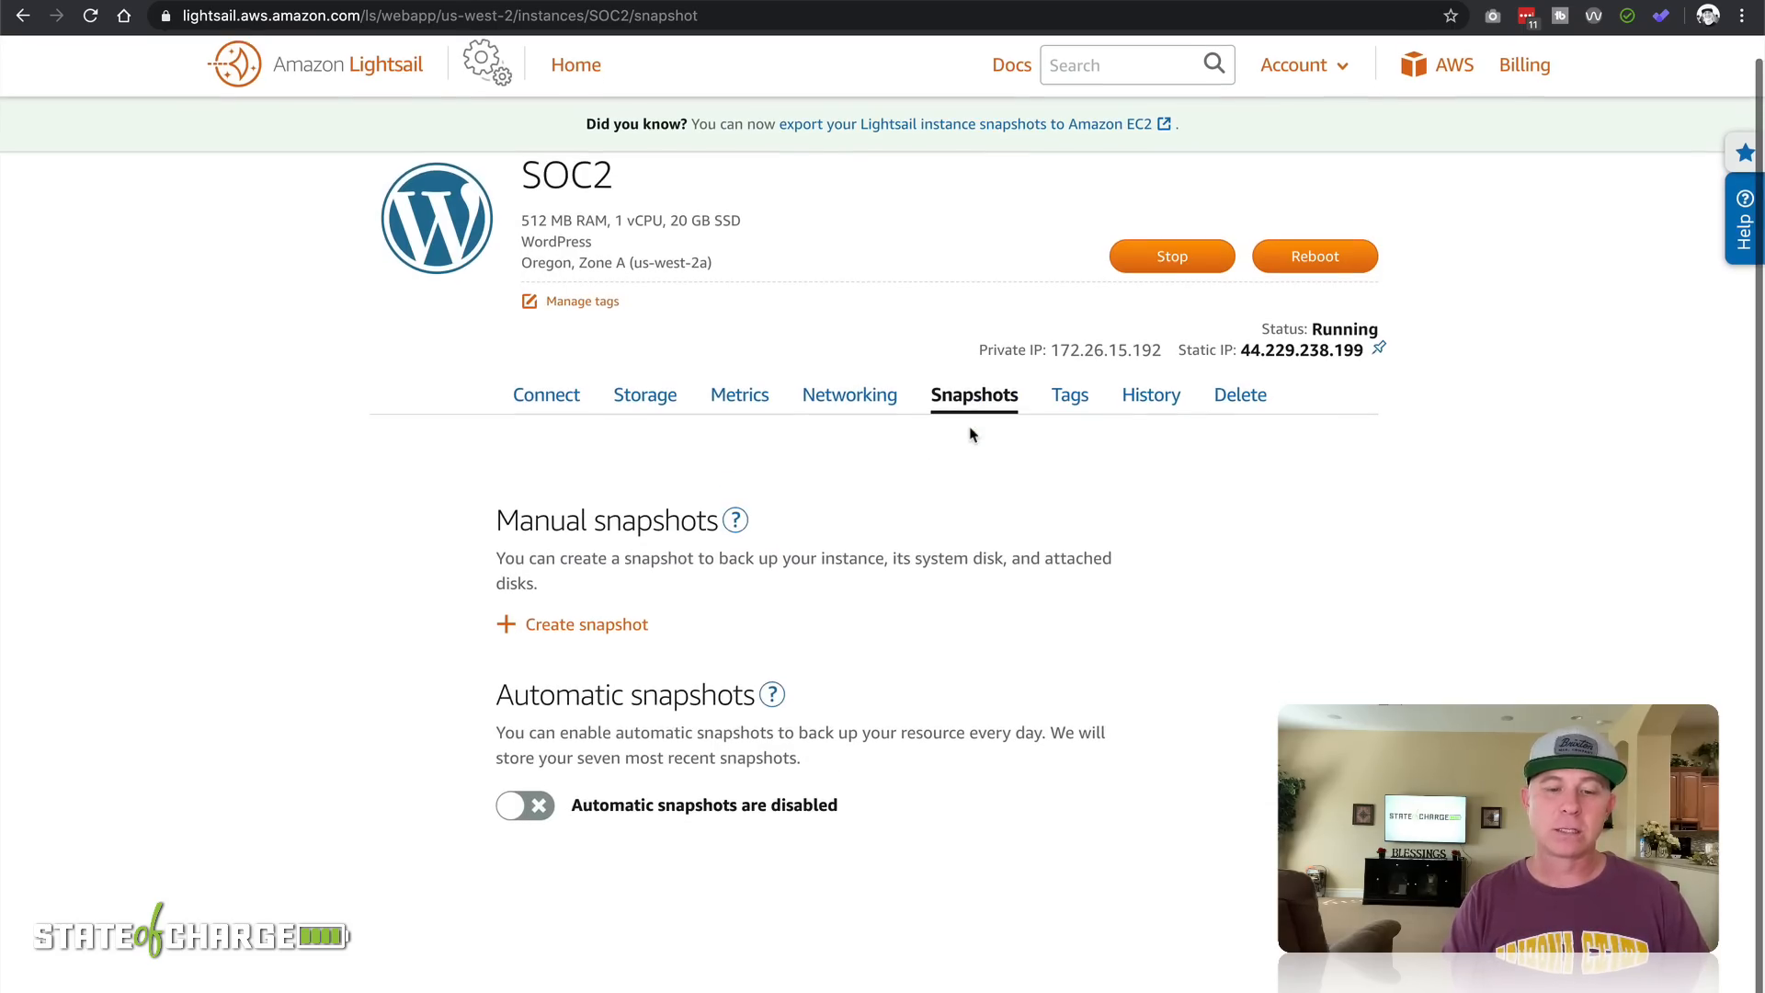
Enable automatic daily snapshots for SOC2, acknowledging the billing terms.
click(513, 817)
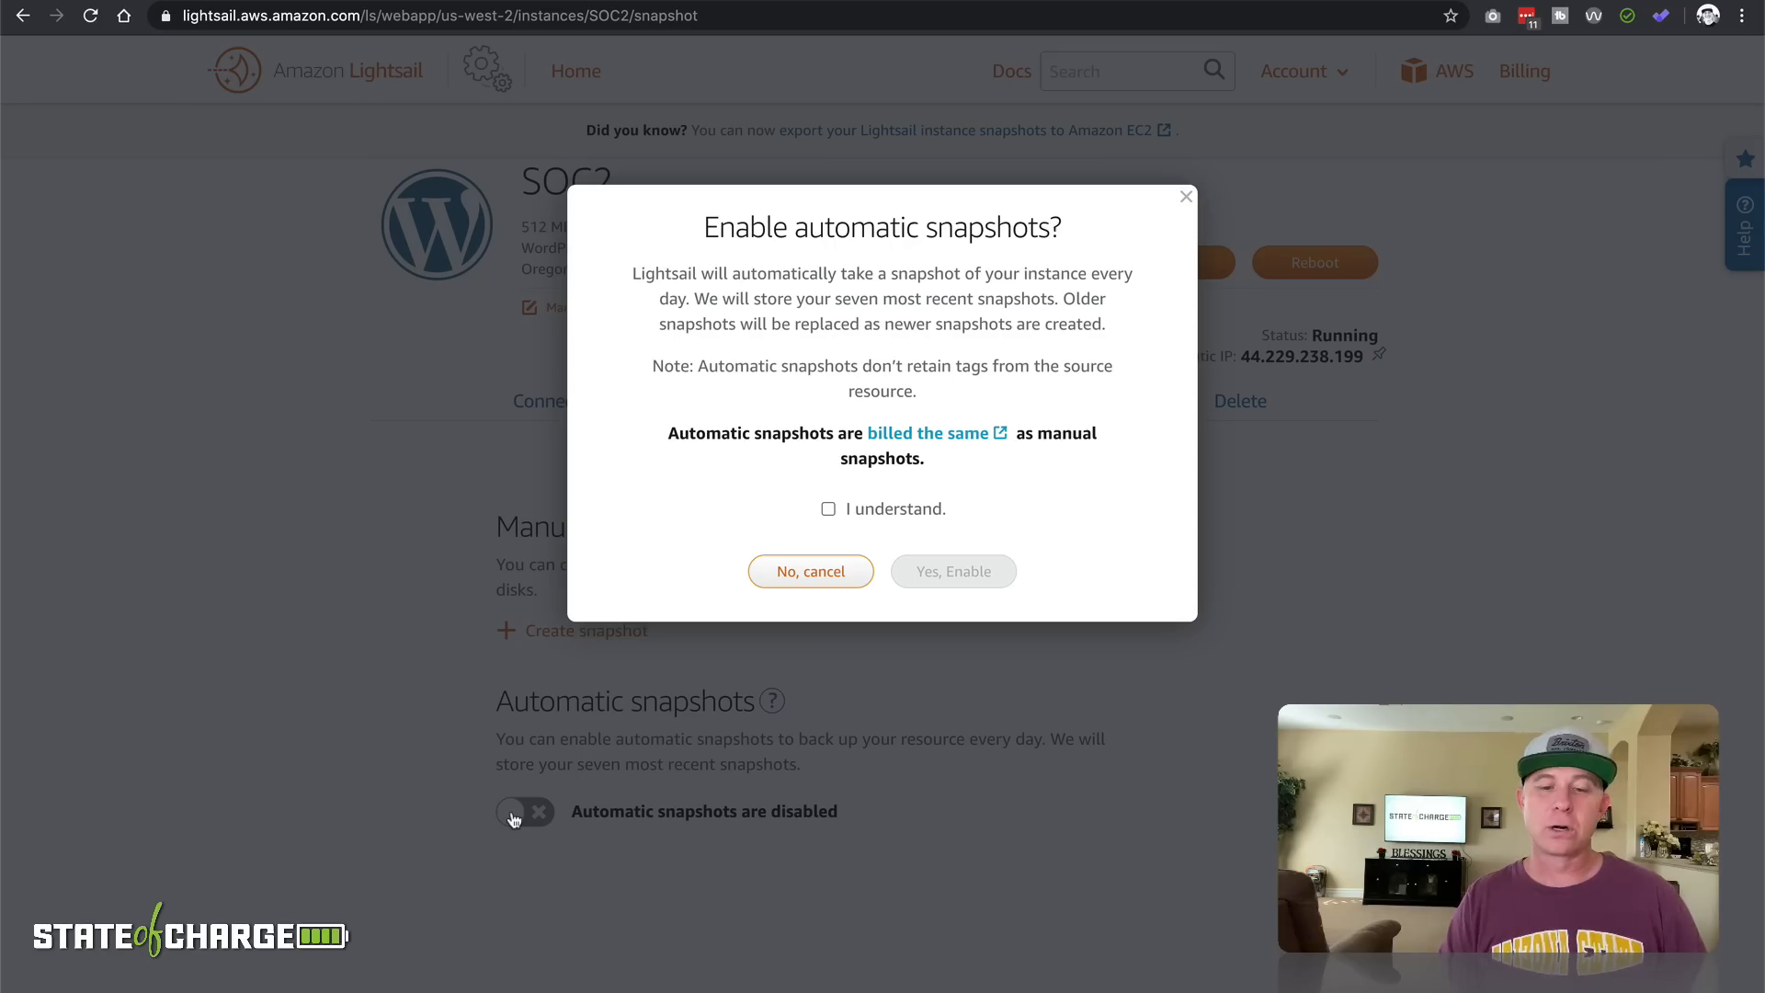
click(830, 512)
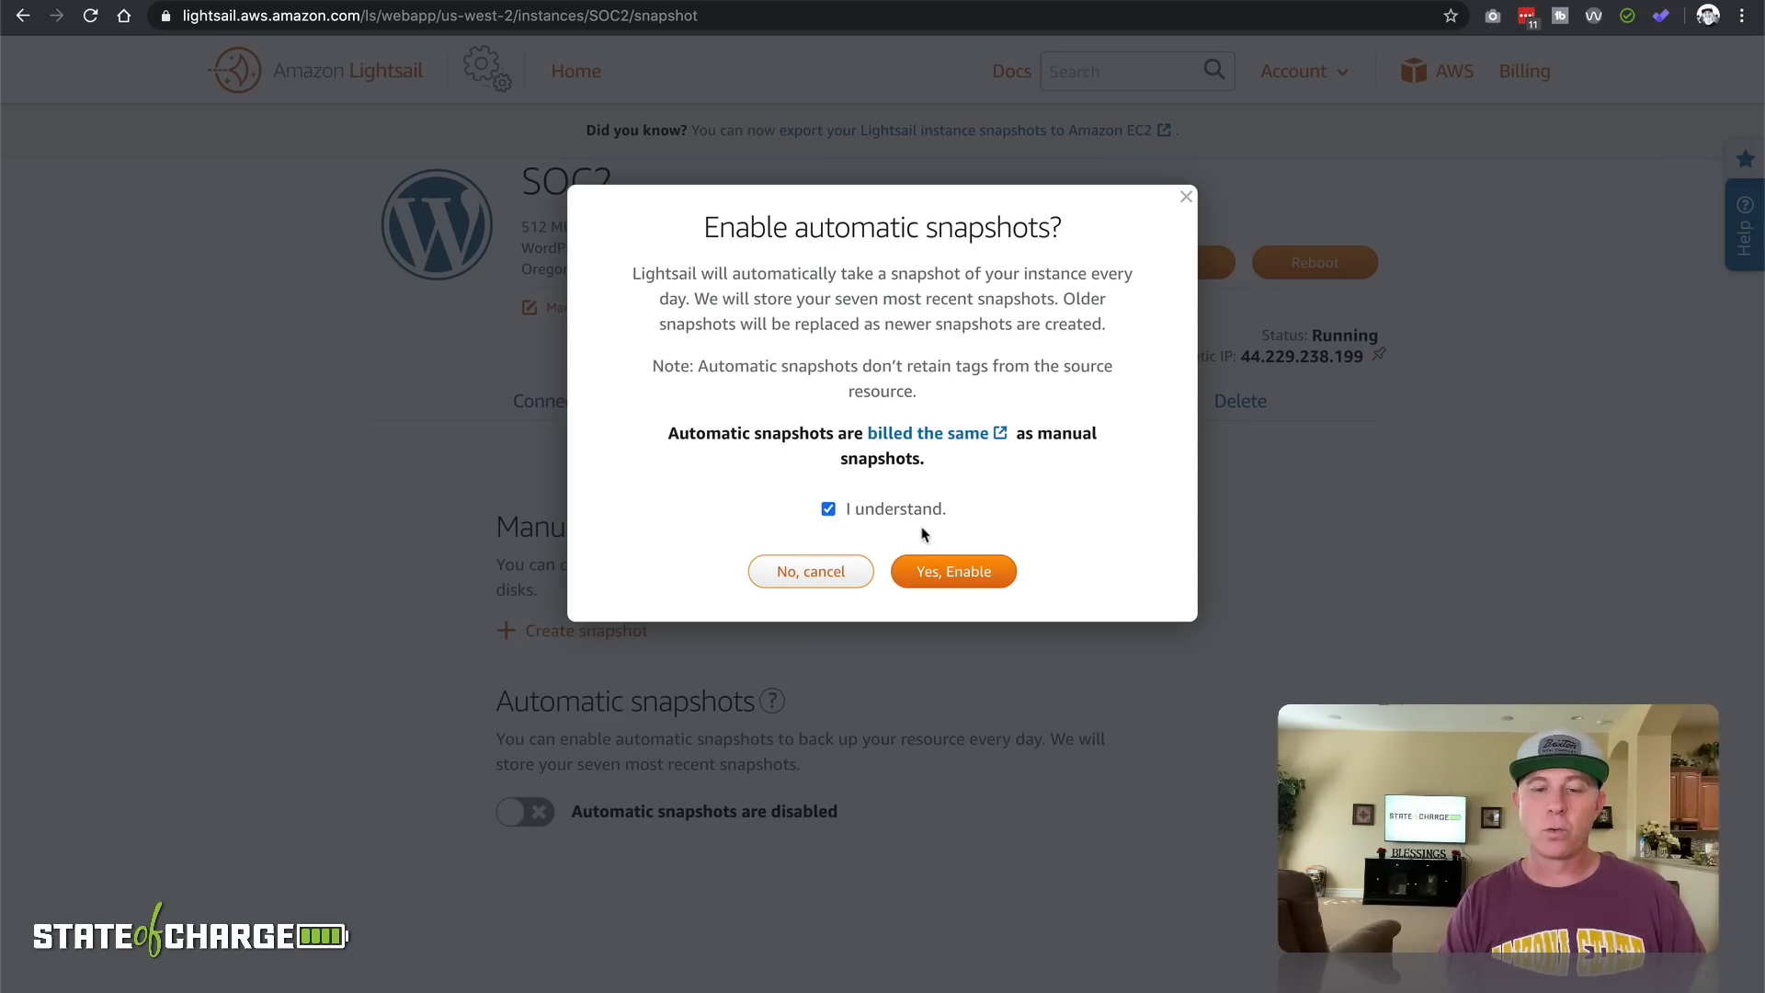
click(924, 570)
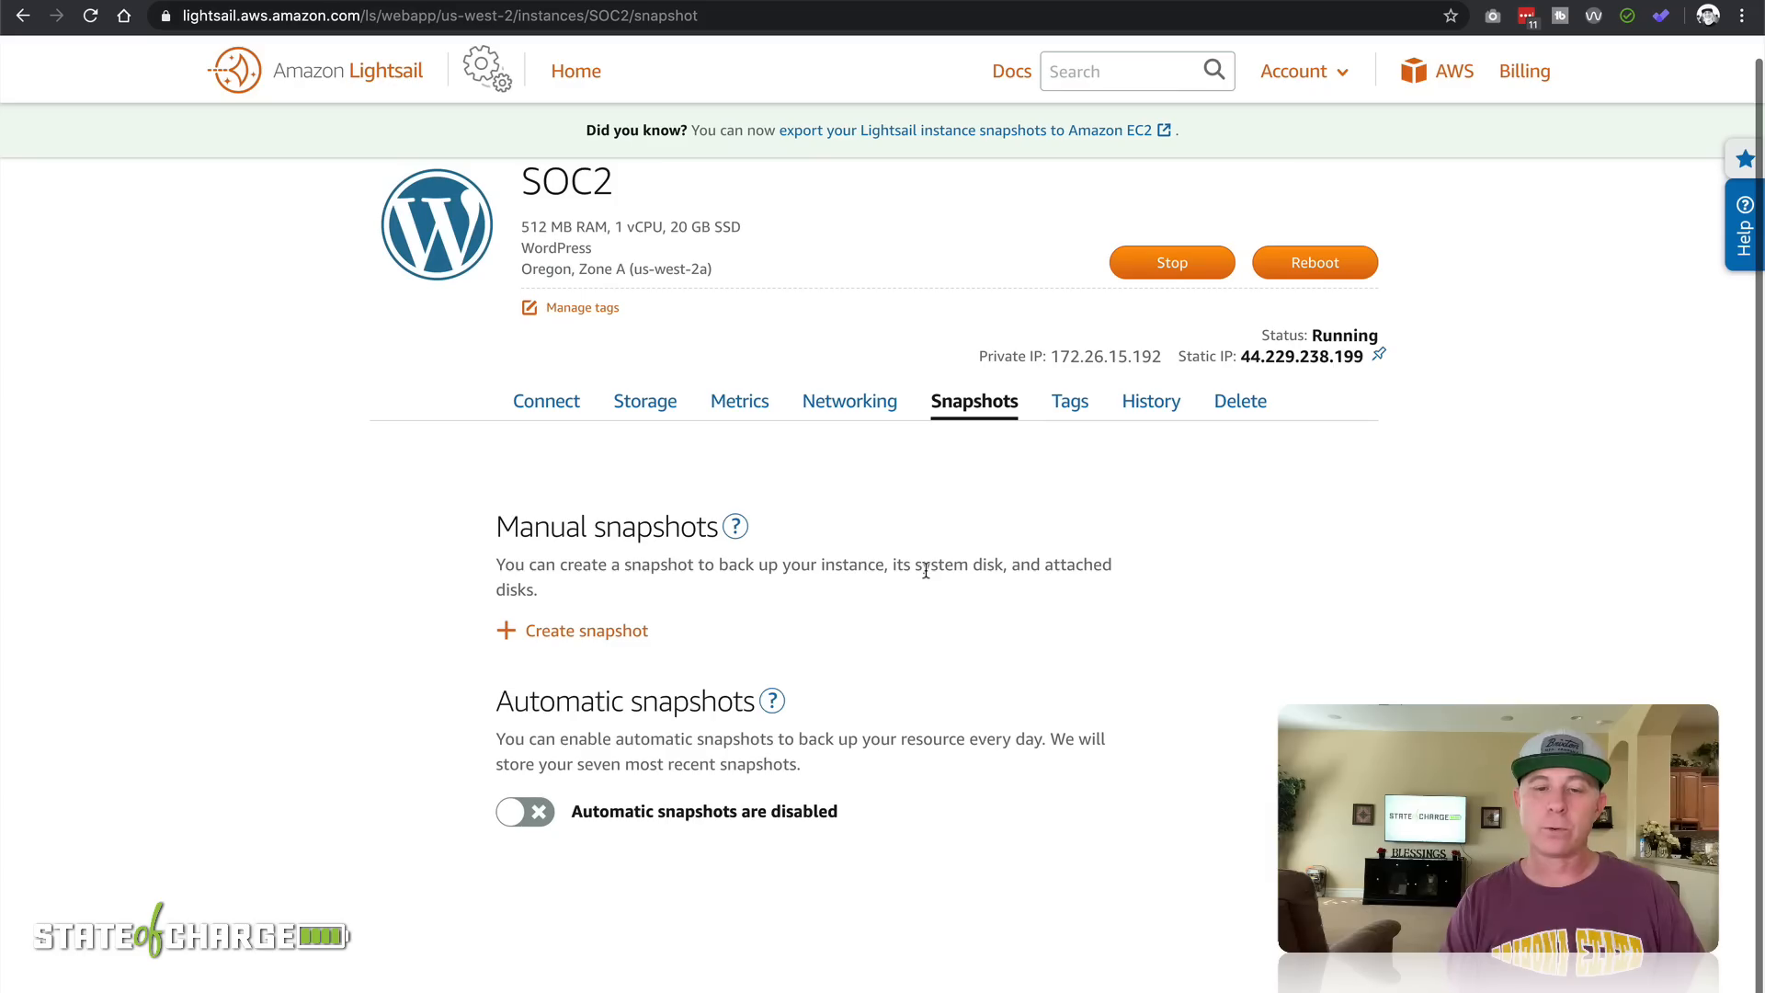